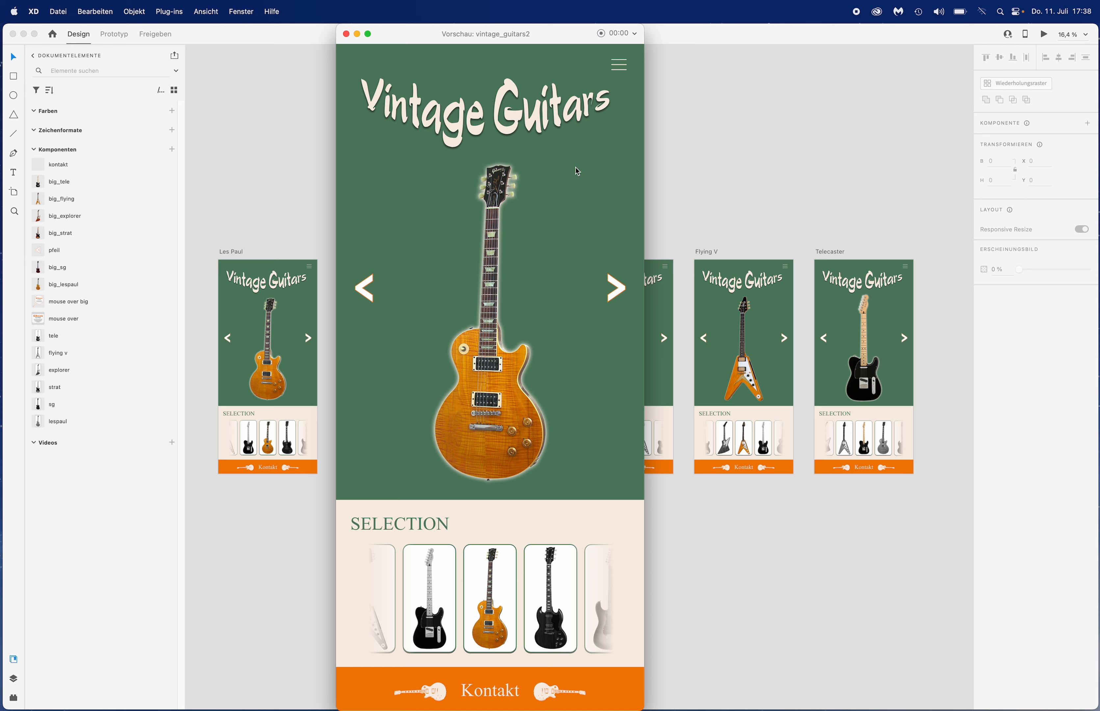
pyautogui.moveTo(494, 342)
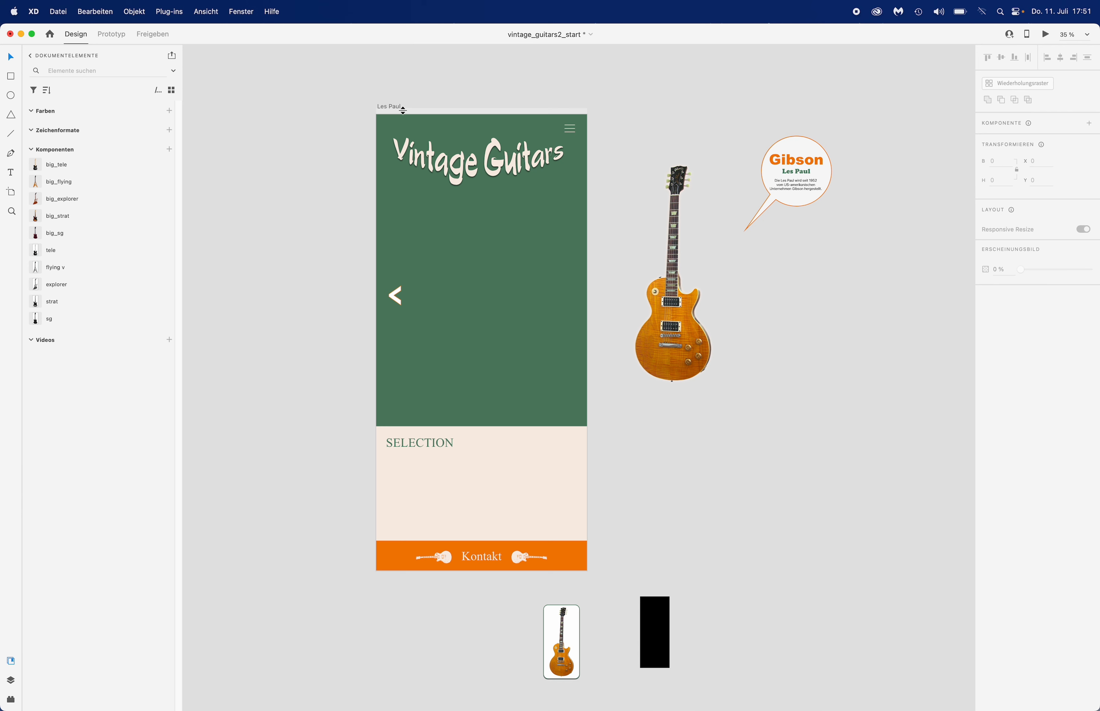
pyautogui.click(464, 168)
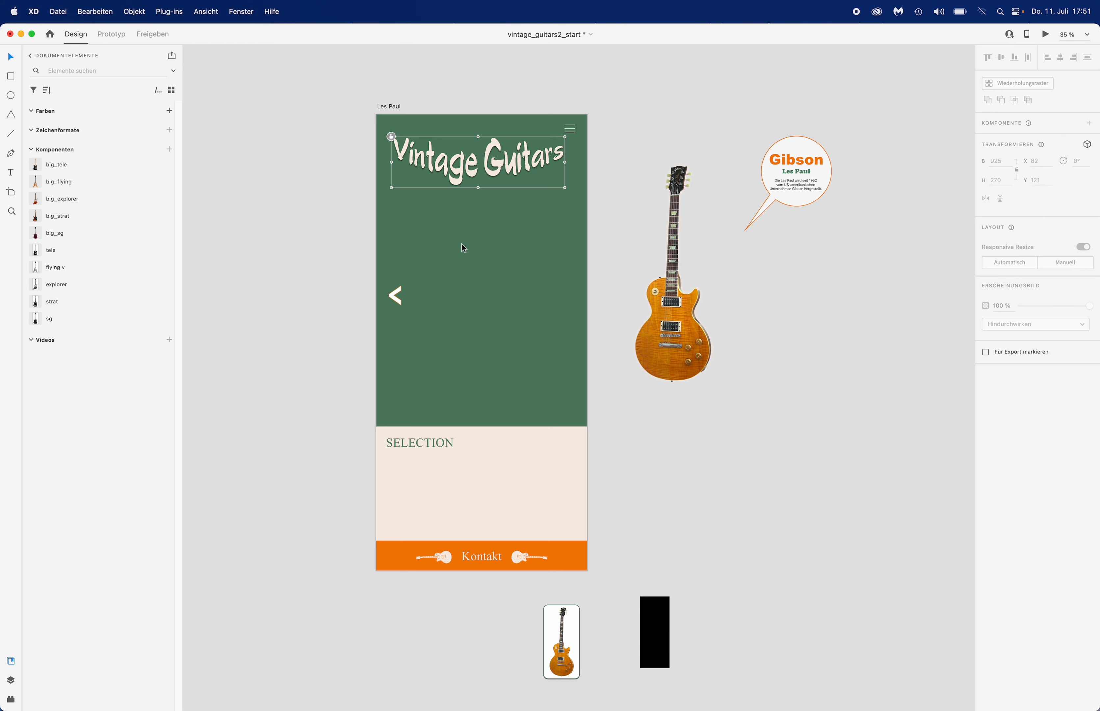
pyautogui.click(684, 314)
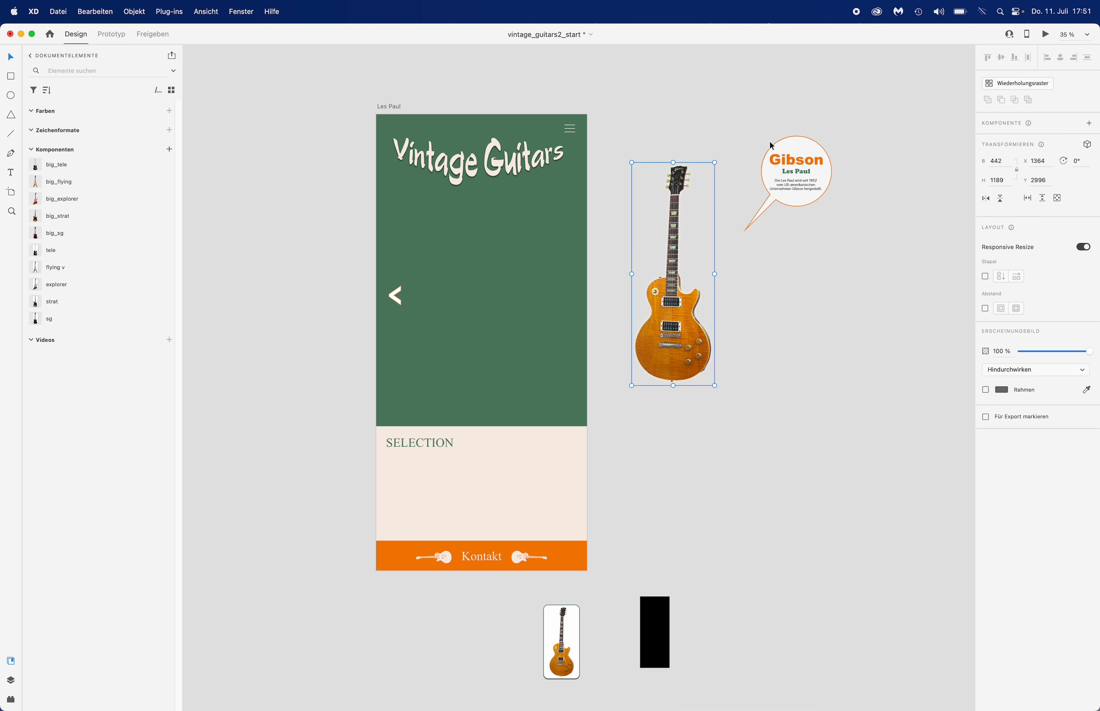
pyautogui.moveTo(735, 117); pyautogui.dragTo(868, 252)
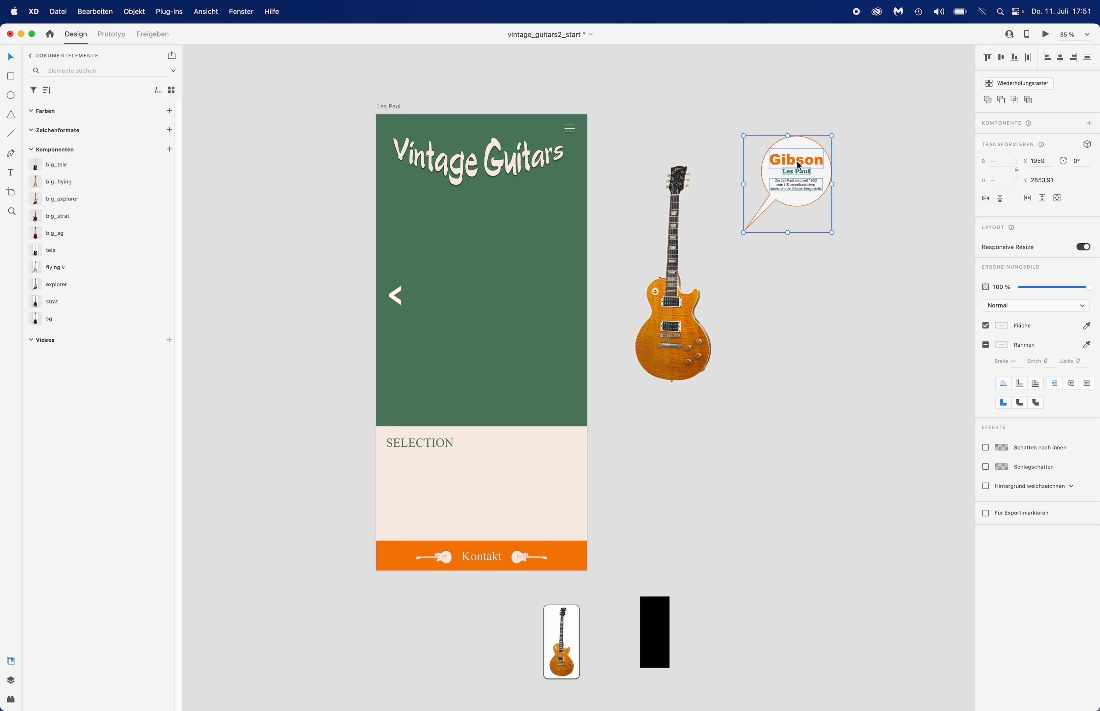
pyautogui.click(401, 301)
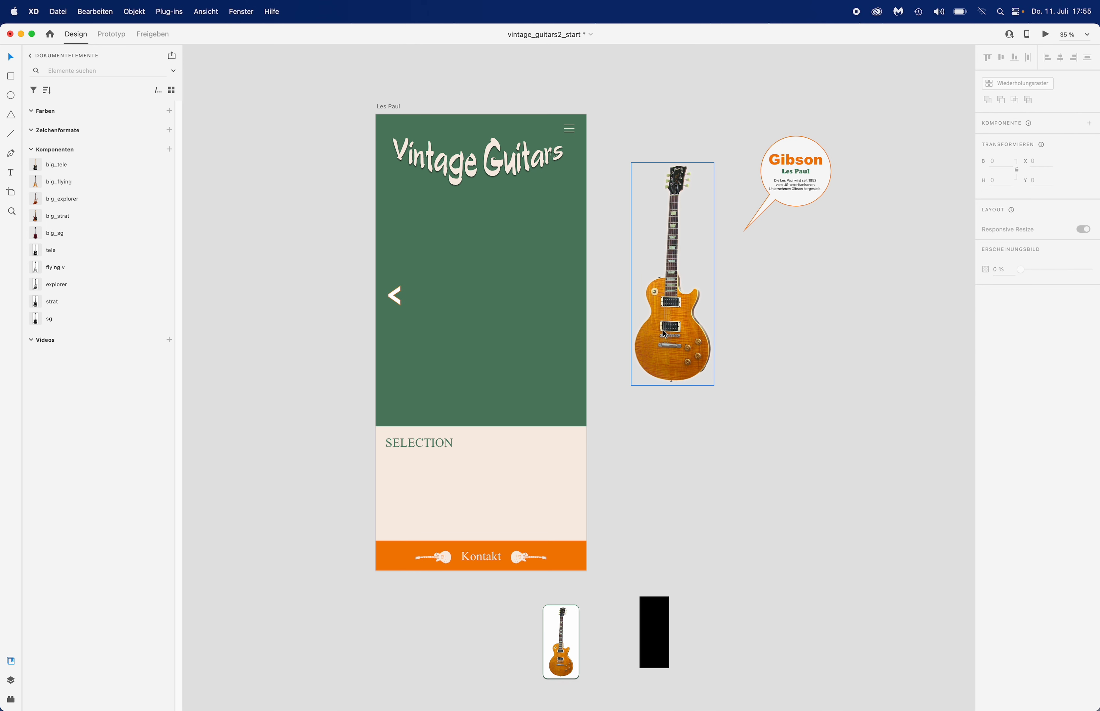
# Turn the large Les Paul guitar image into a component named lespaul.
pyautogui.click(653, 318)
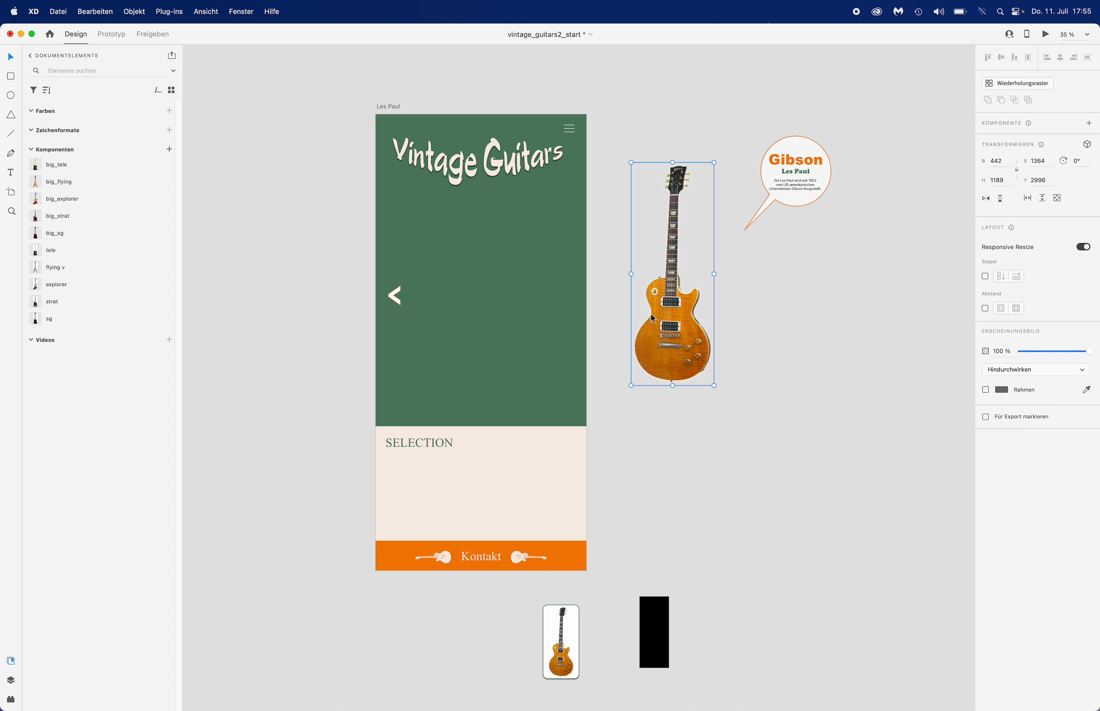
pyautogui.click(170, 152)
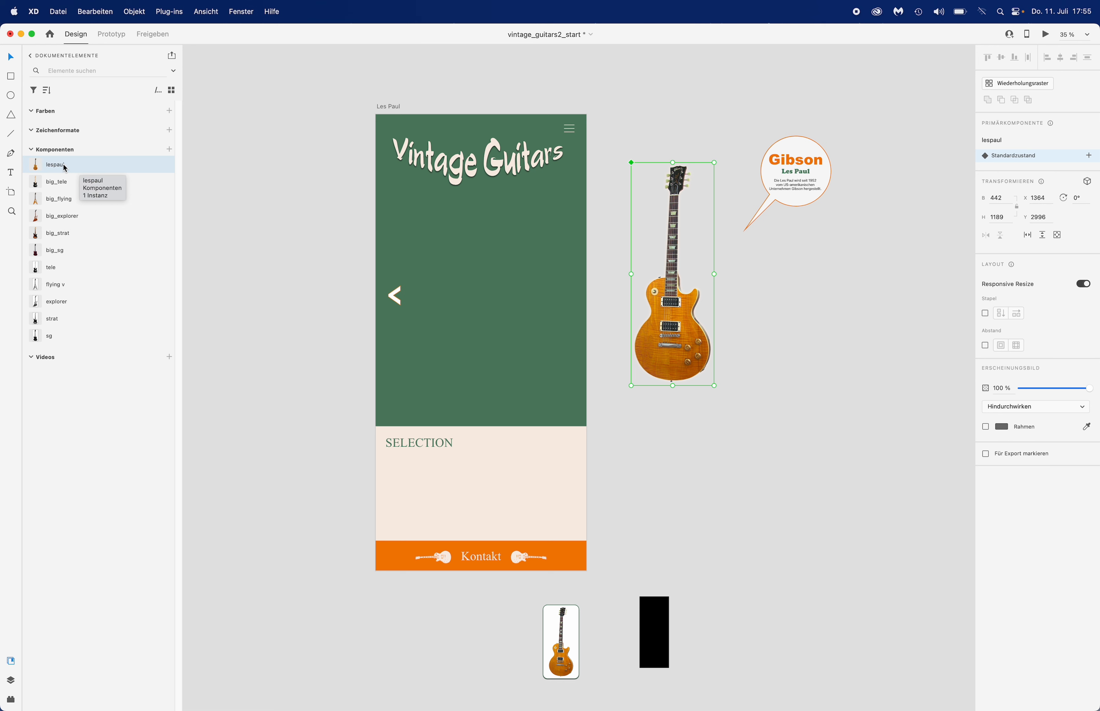
# Turn the complete Gibson Les Paul speech bubble, text included, into a component and name it mo_text.
pyautogui.click(807, 150)
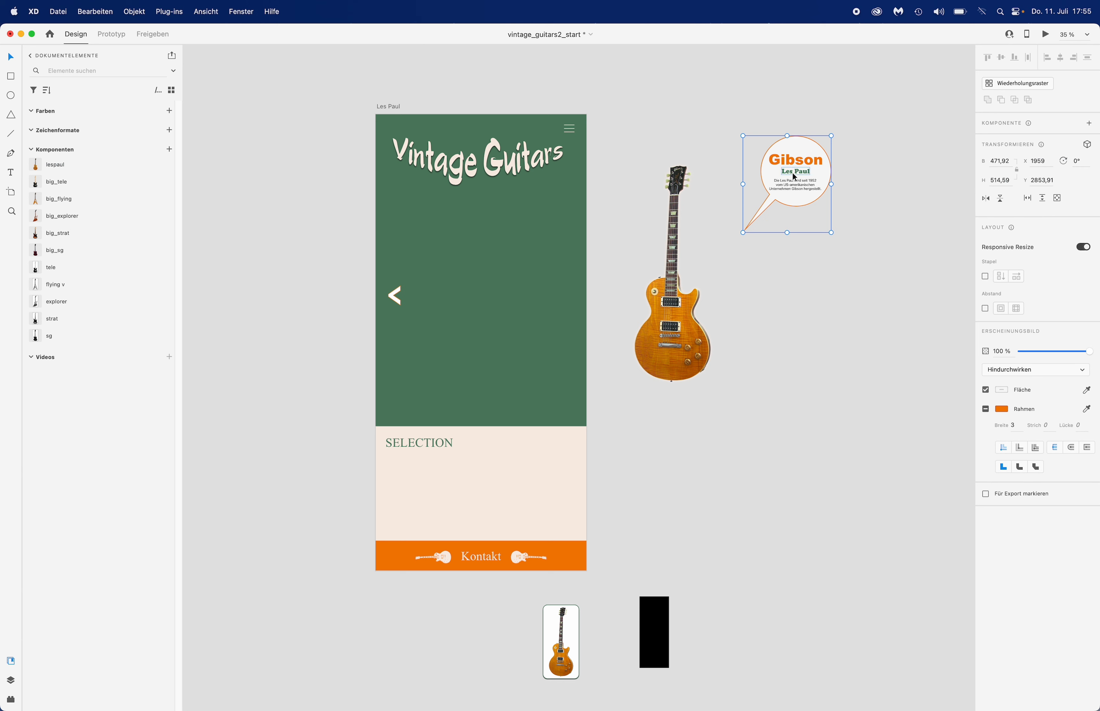
pyautogui.click(709, 141)
pyautogui.click(796, 165)
pyautogui.moveTo(710, 96); pyautogui.dragTo(865, 267)
pyautogui.click(872, 261)
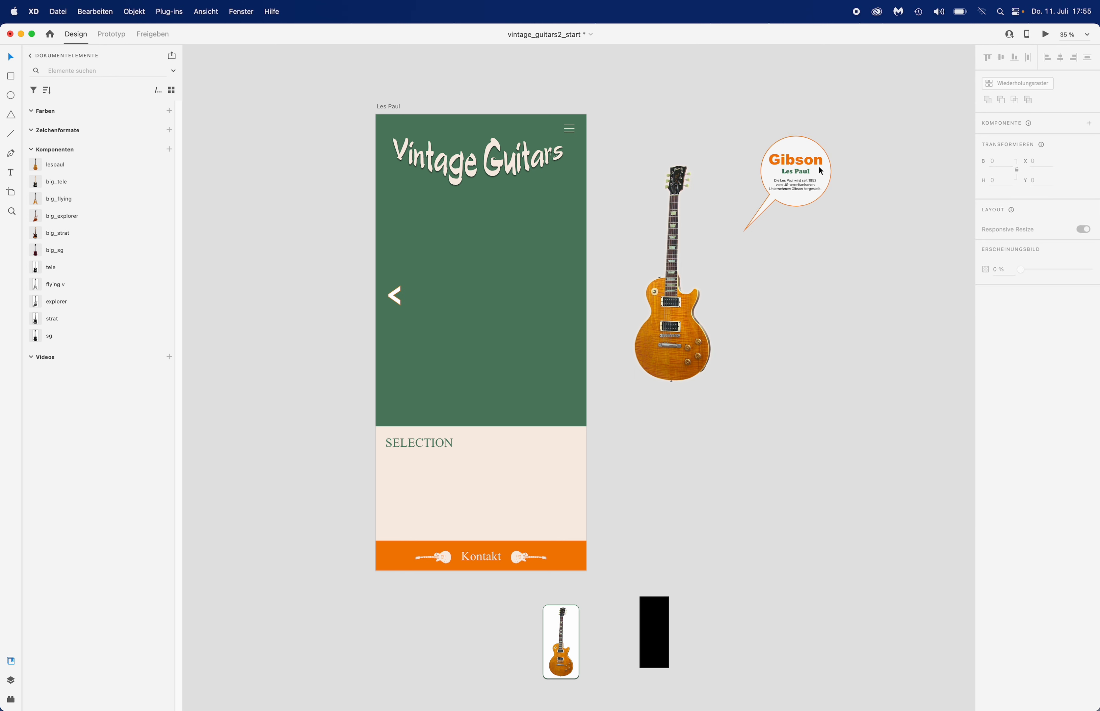
pyautogui.moveTo(739, 126); pyautogui.dragTo(851, 246)
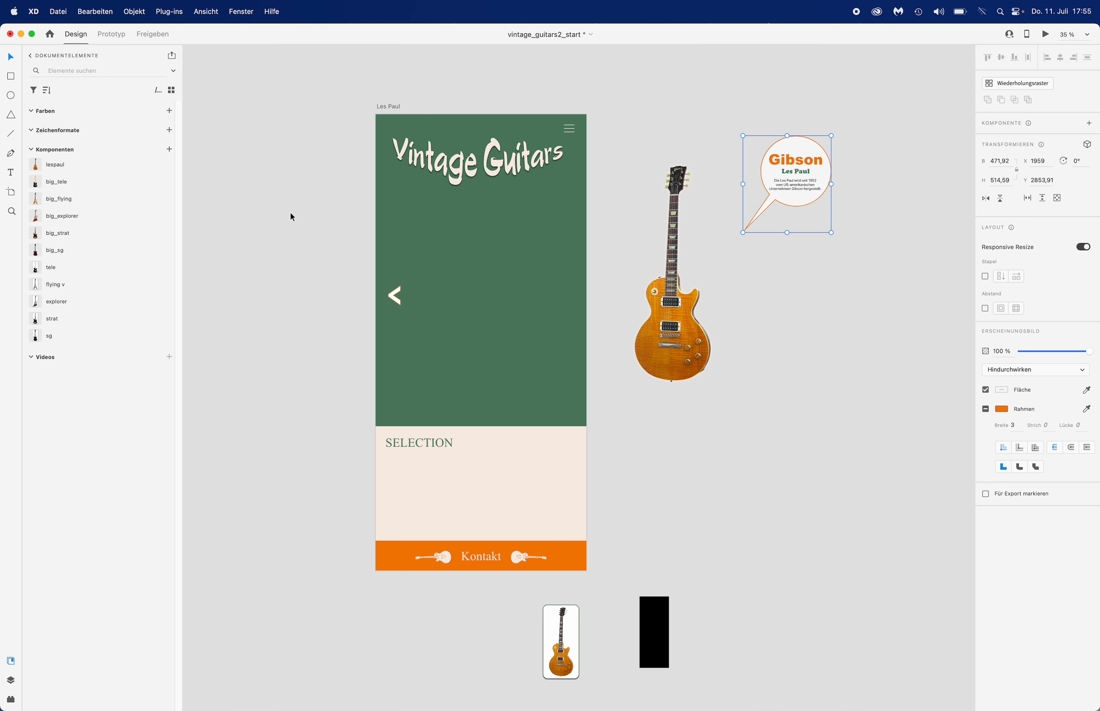
pyautogui.click(171, 151)
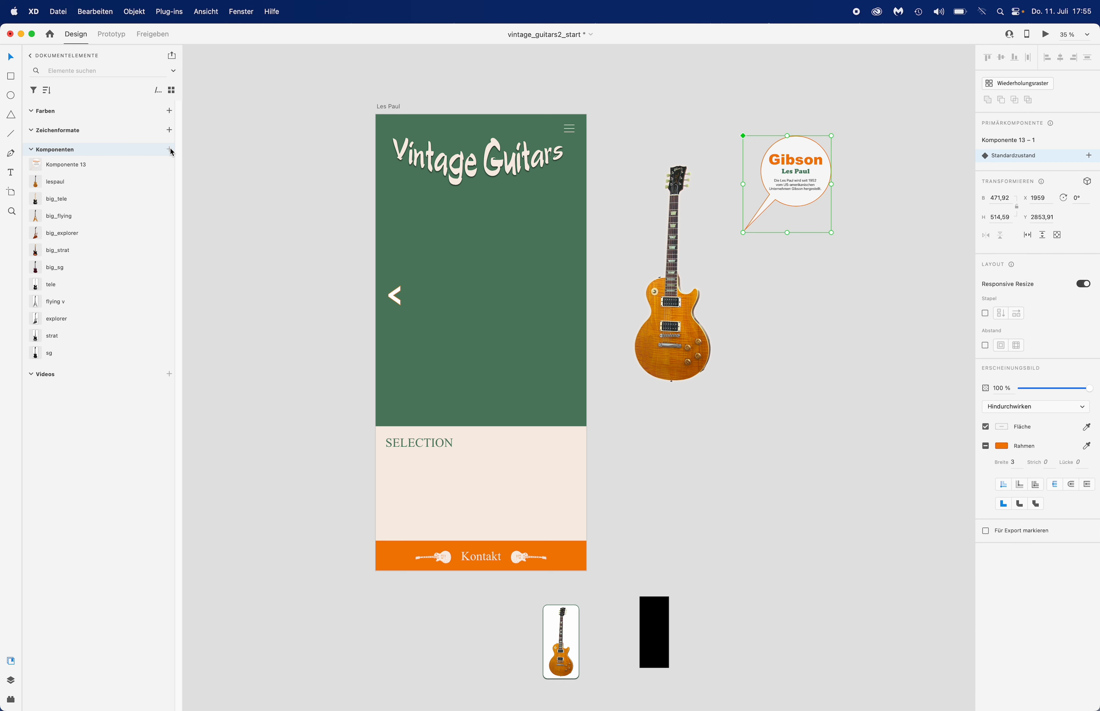
pyautogui.doubleClick(77, 164)
pyautogui.write('m')
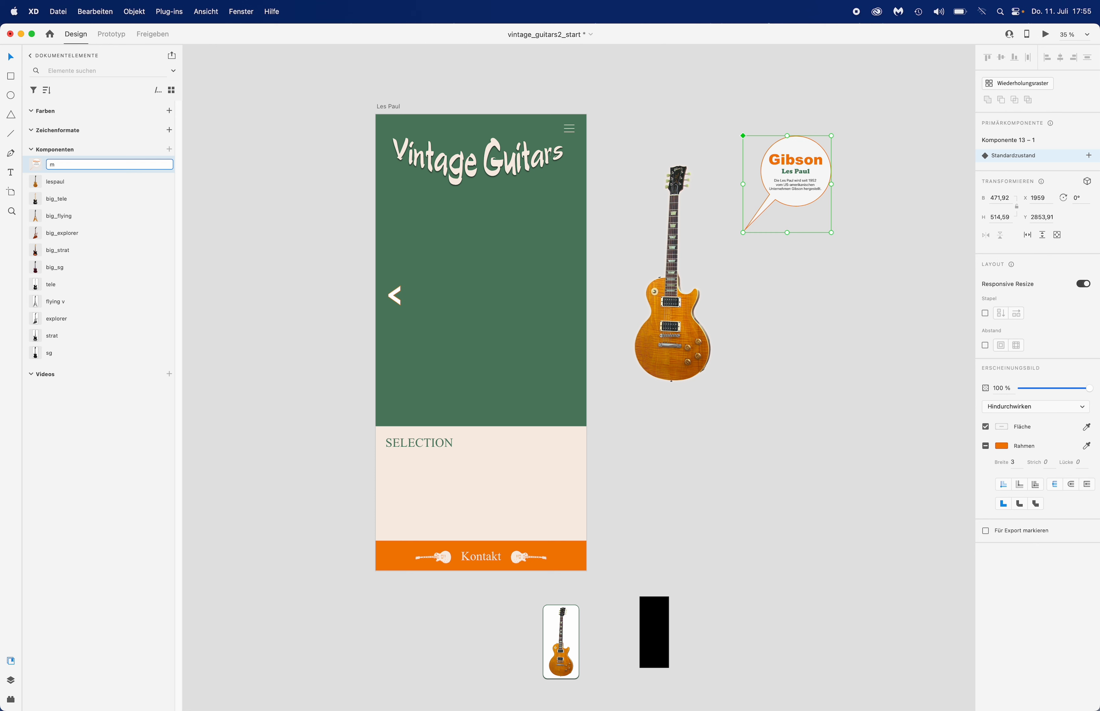
pyautogui.write('o_text')
pyautogui.press('Return')
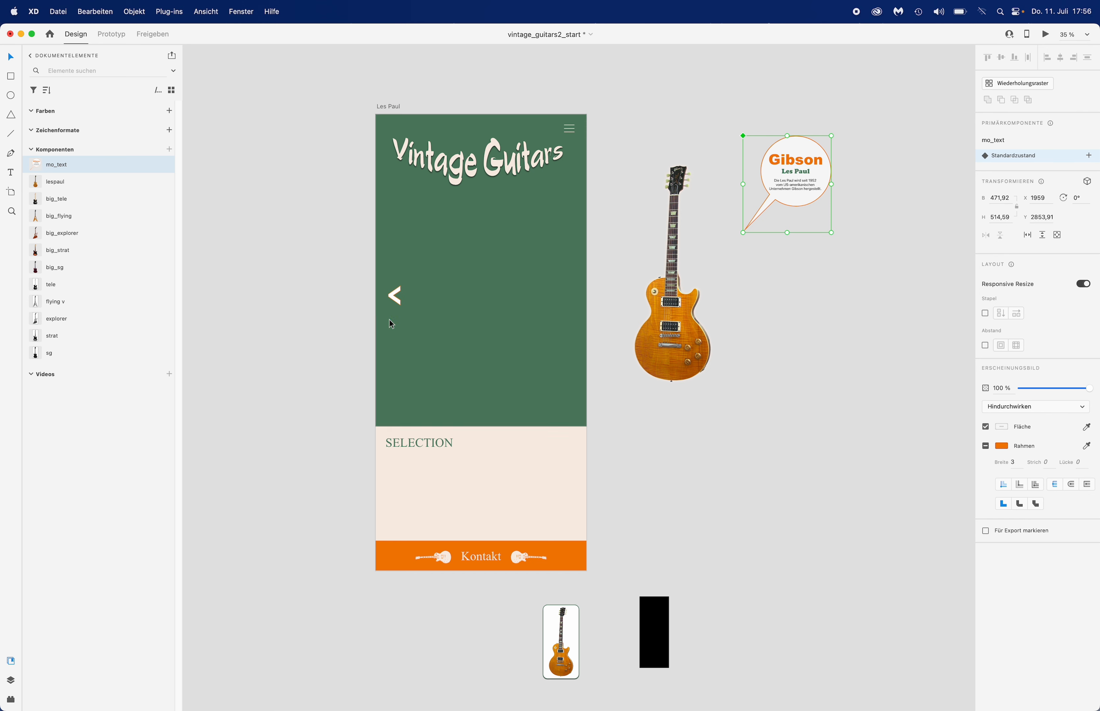
# Turn the white arrow on the Les Paul artboard into a component and name it arrow.
pyautogui.click(399, 303)
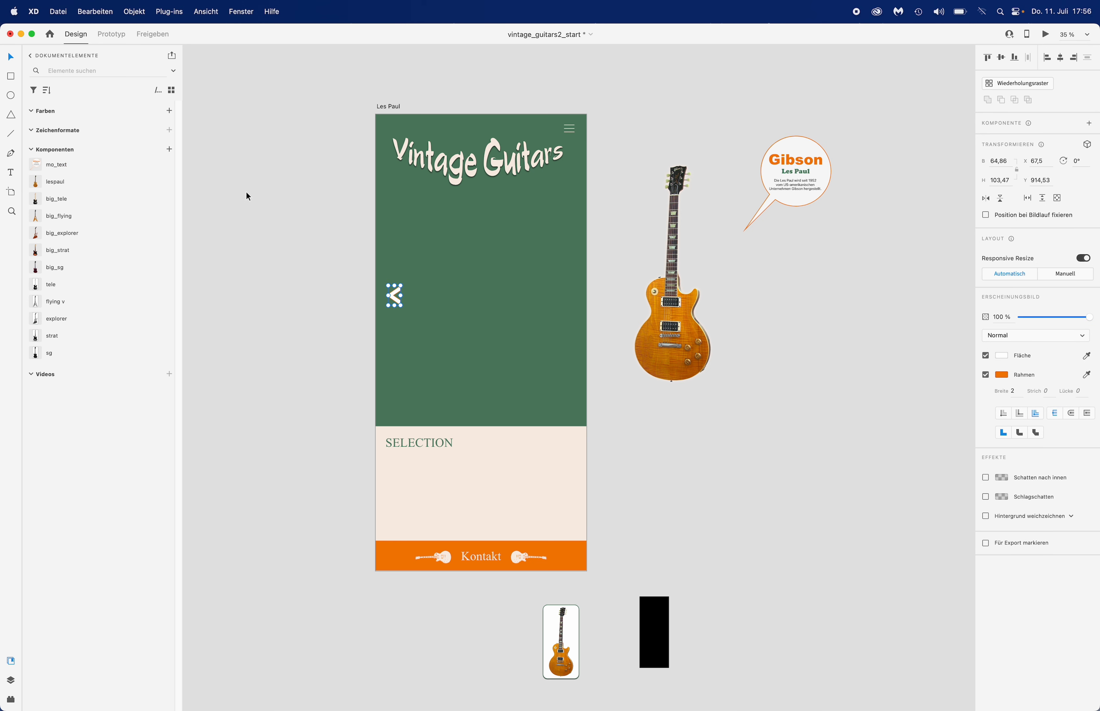
pyautogui.click(170, 150)
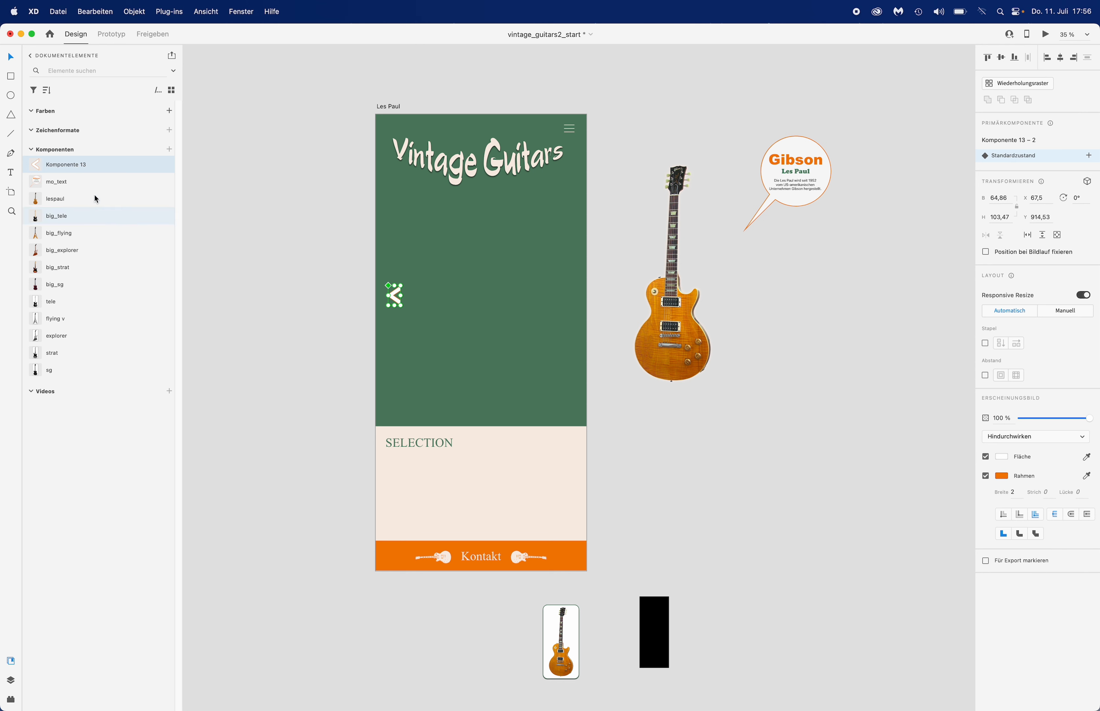
pyautogui.doubleClick(77, 165)
pyautogui.write('arrow')
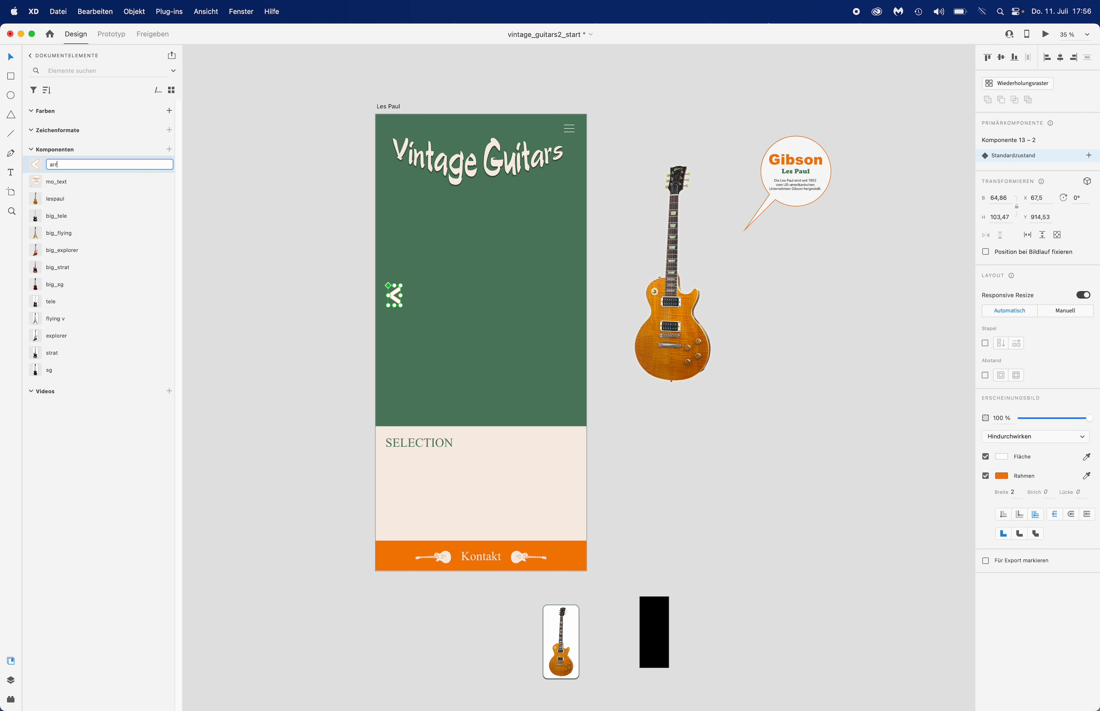
pyautogui.press('Return')
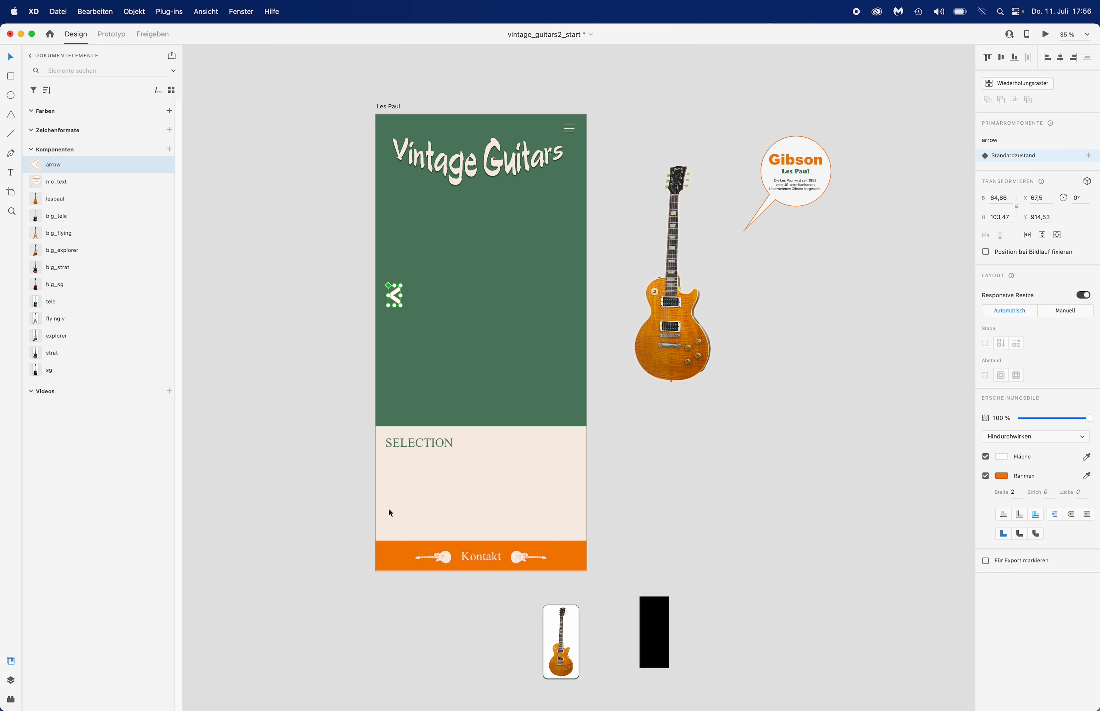
# Turn the Kontakt text and the two guitar icons beside it into one component and name it contact.
pyautogui.click(440, 557)
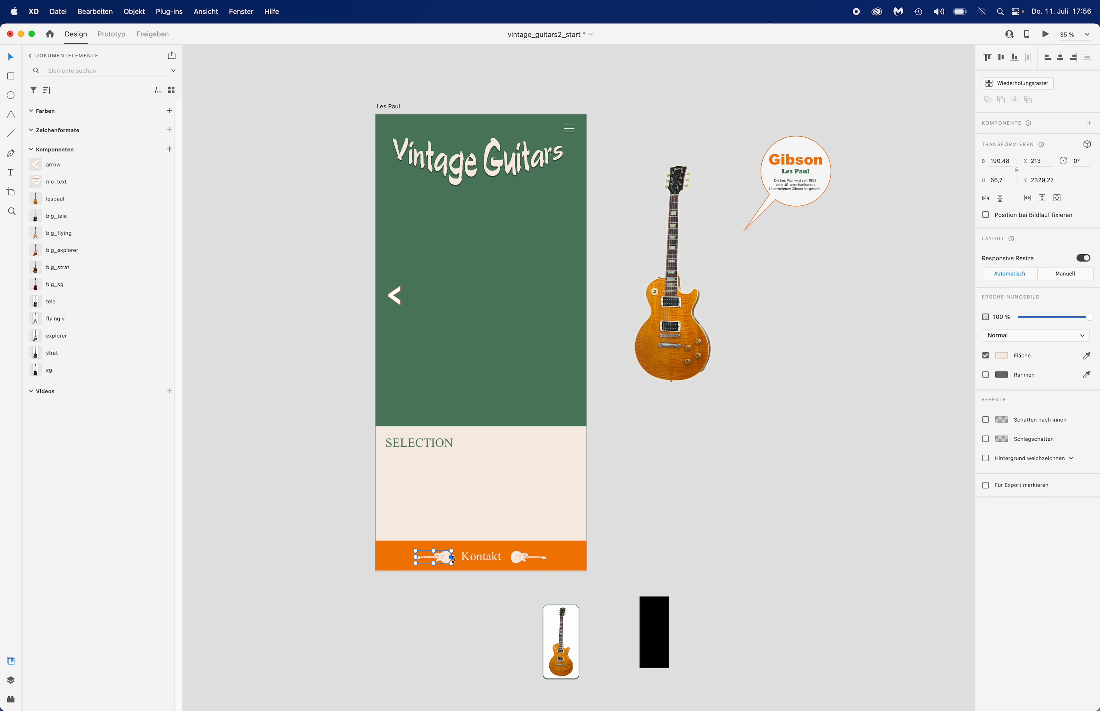
pyautogui.keyDown('shift'); pyautogui.click(476, 559); pyautogui.keyUp('shift')
pyautogui.keyDown('shift'); pyautogui.click(517, 560); pyautogui.keyUp('shift')
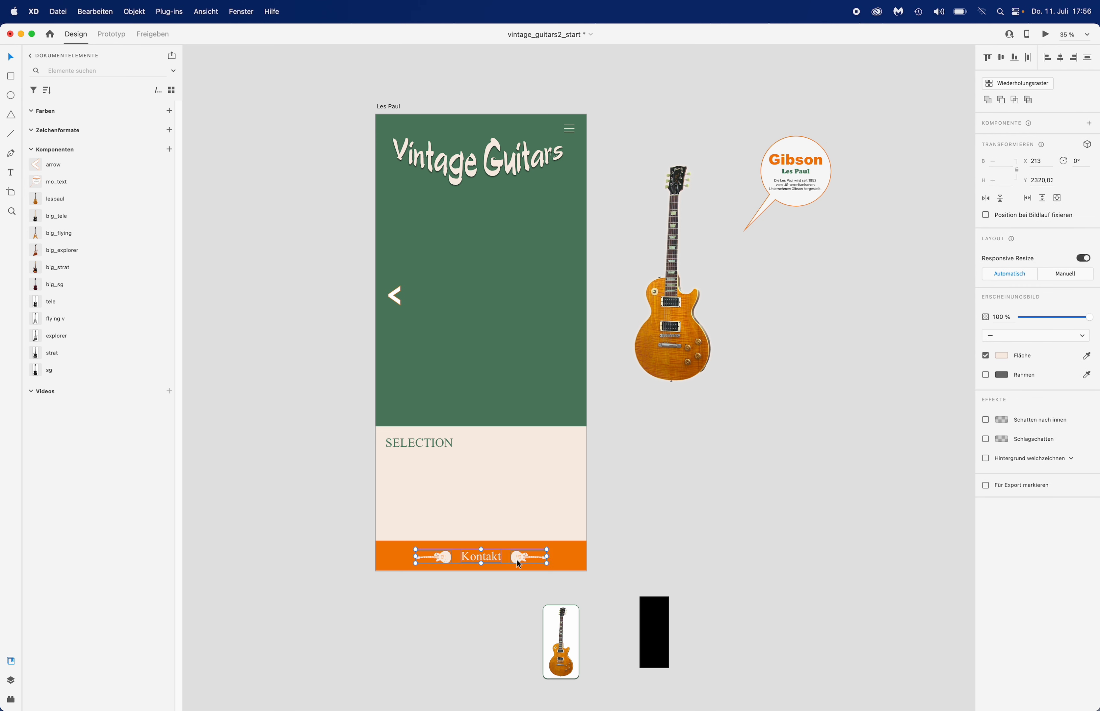
pyautogui.click(169, 149)
pyautogui.doubleClick(81, 165)
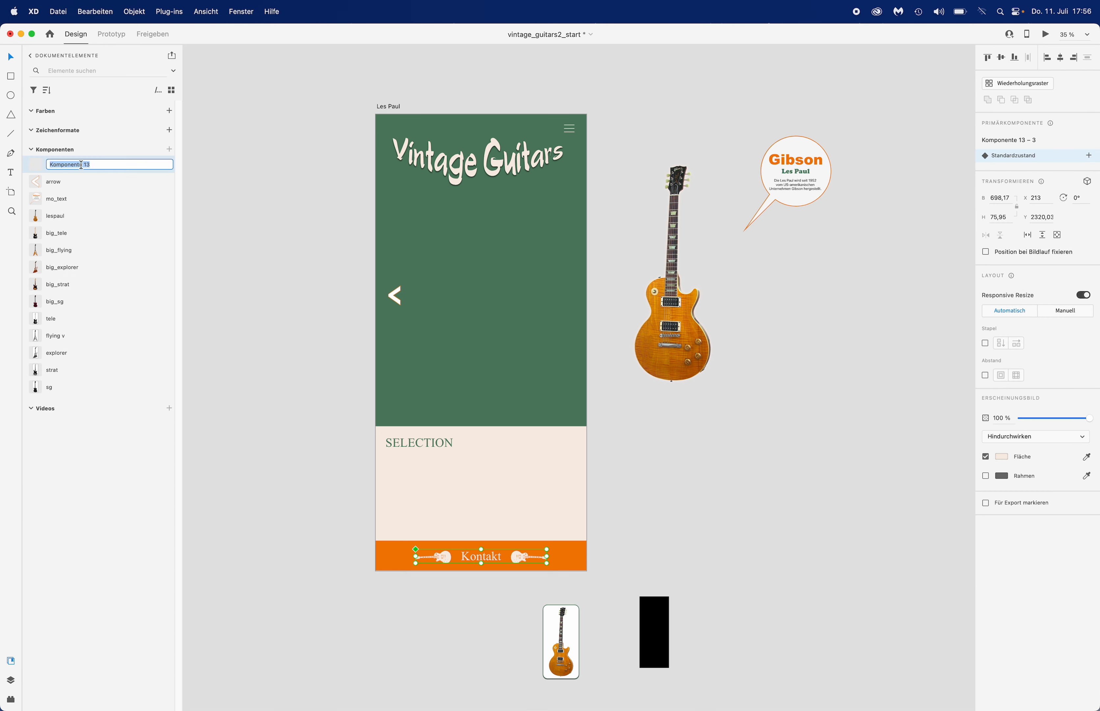
pyautogui.write('contact')
pyautogui.press('Return')
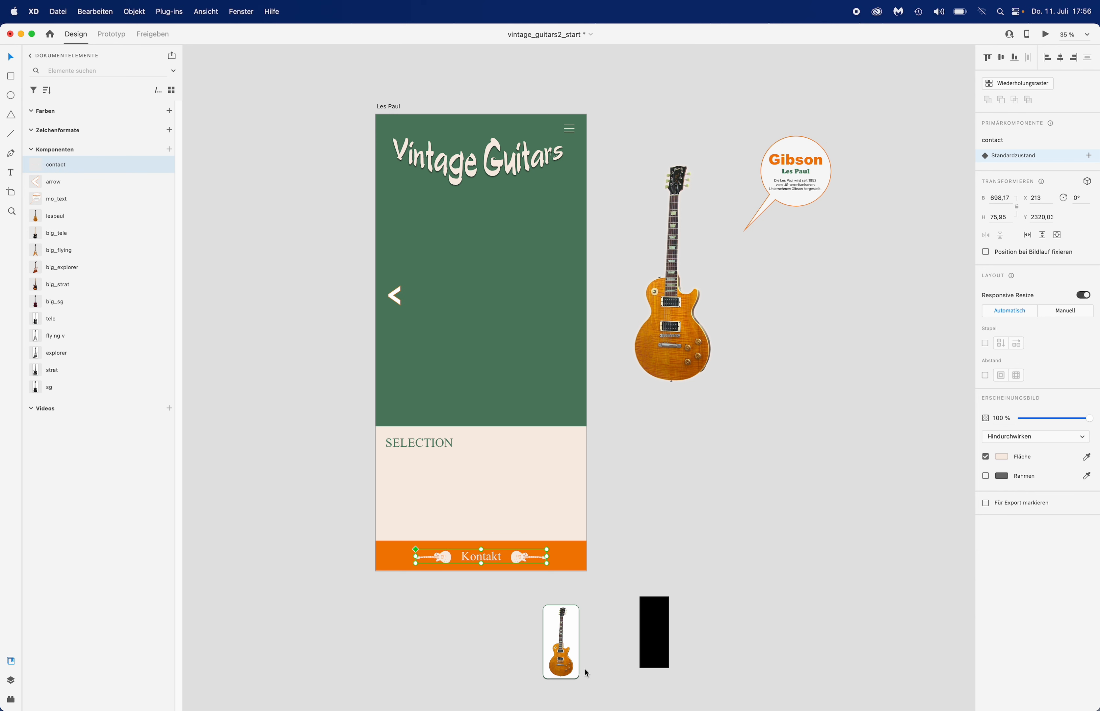
pyautogui.click(564, 656)
pyautogui.moveTo(562, 656); pyautogui.dragTo(519, 649)
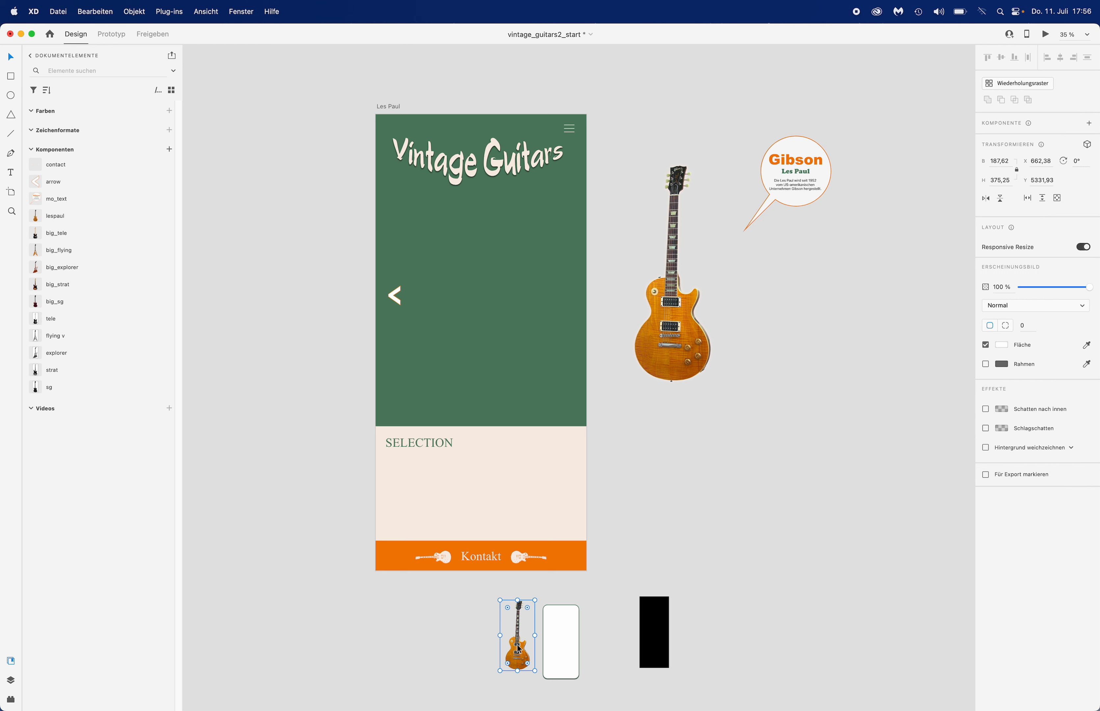
pyautogui.click(561, 646)
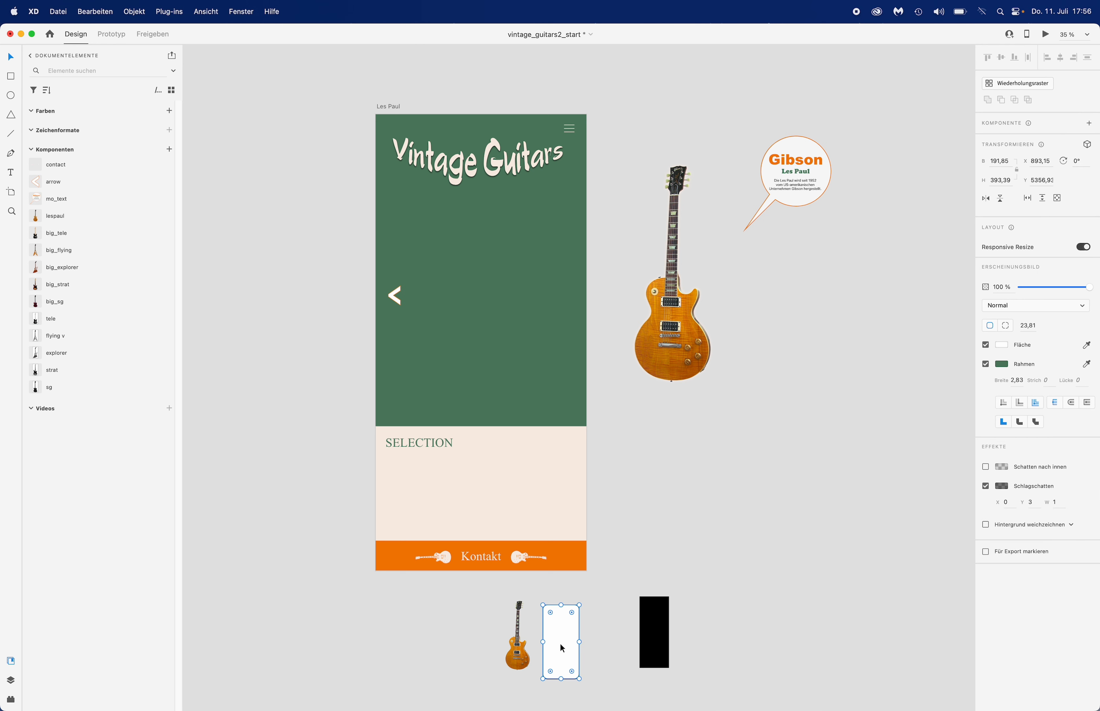
# Turn the small Les Paul image and its white rounded card below the artboard into one component named les_paul_small.
pyautogui.moveTo(517, 638); pyautogui.dragTo(607, 693)
pyautogui.click(519, 626)
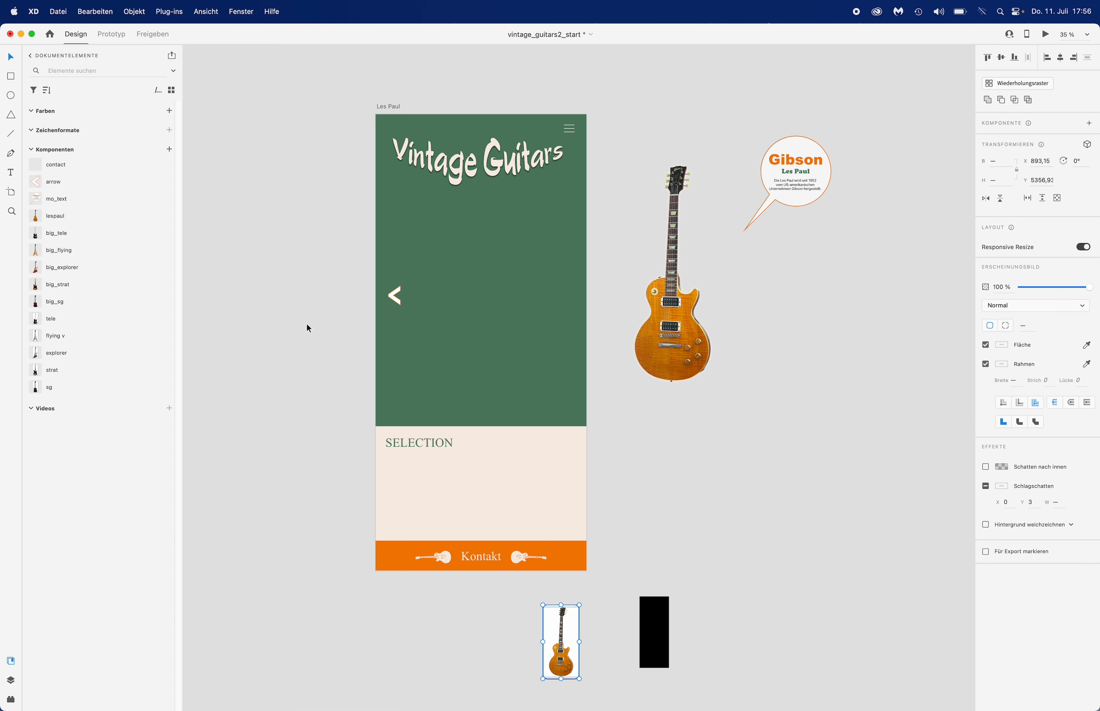
pyautogui.click(170, 154)
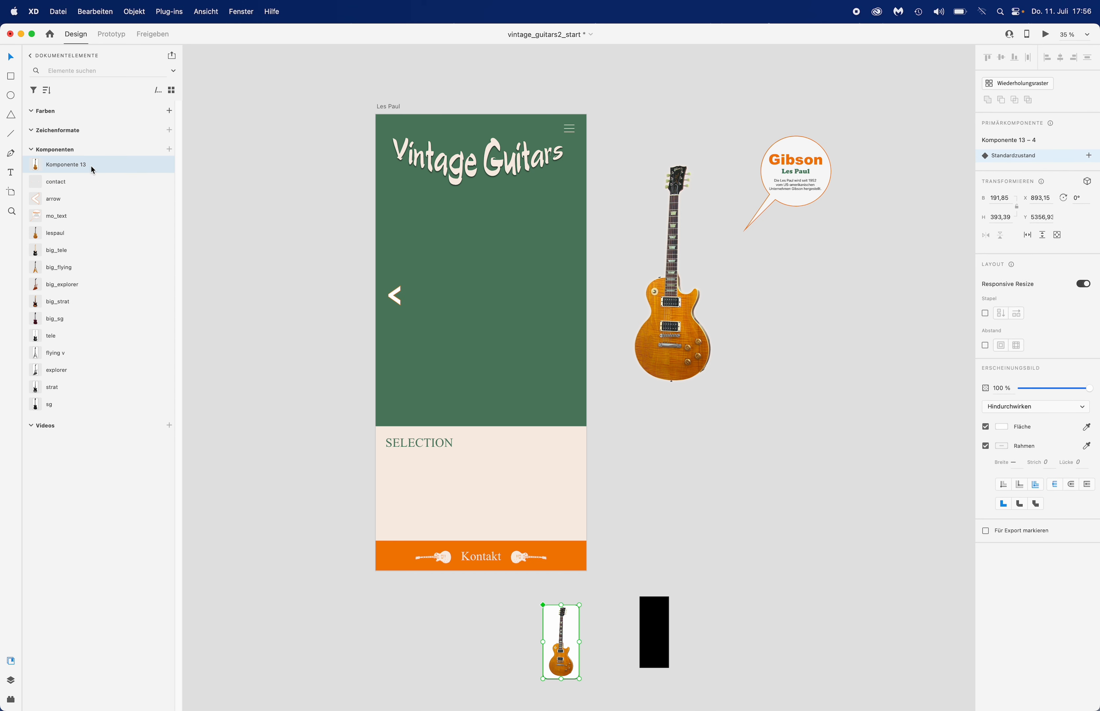
pyautogui.doubleClick(74, 165)
pyautogui.write('les')
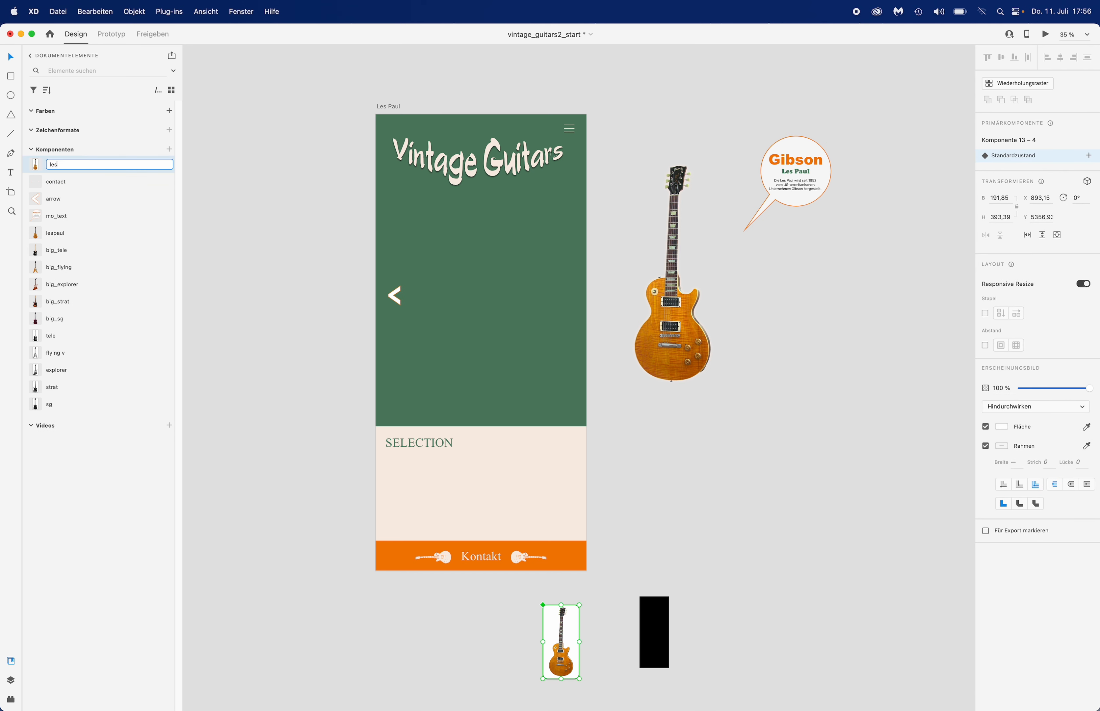
pyautogui.write('P')
pyautogui.press('BackSpace')
pyautogui.press('BackSpace')
pyautogui.write('_paul_s')
pyautogui.write('mall')
pyautogui.press('Return')
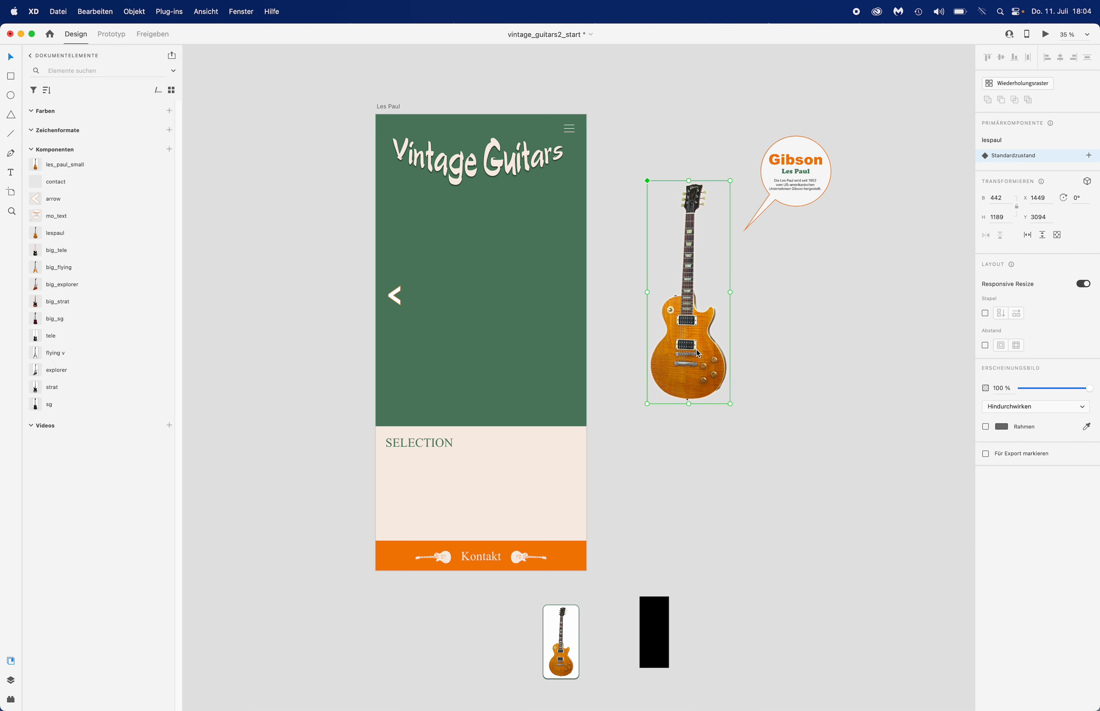
# Place the large lespaul guitar in the green area of the Les Paul artboard and centre it horizontally.
pyautogui.moveTo(697, 351); pyautogui.dragTo(479, 358)
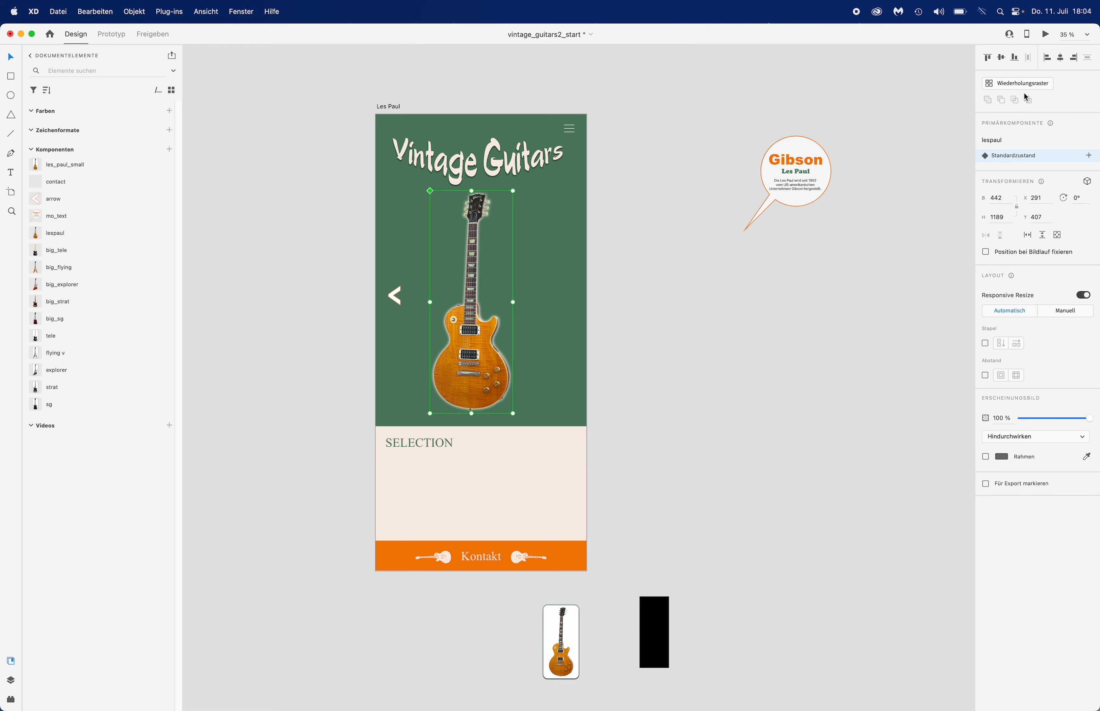
pyautogui.click(1062, 63)
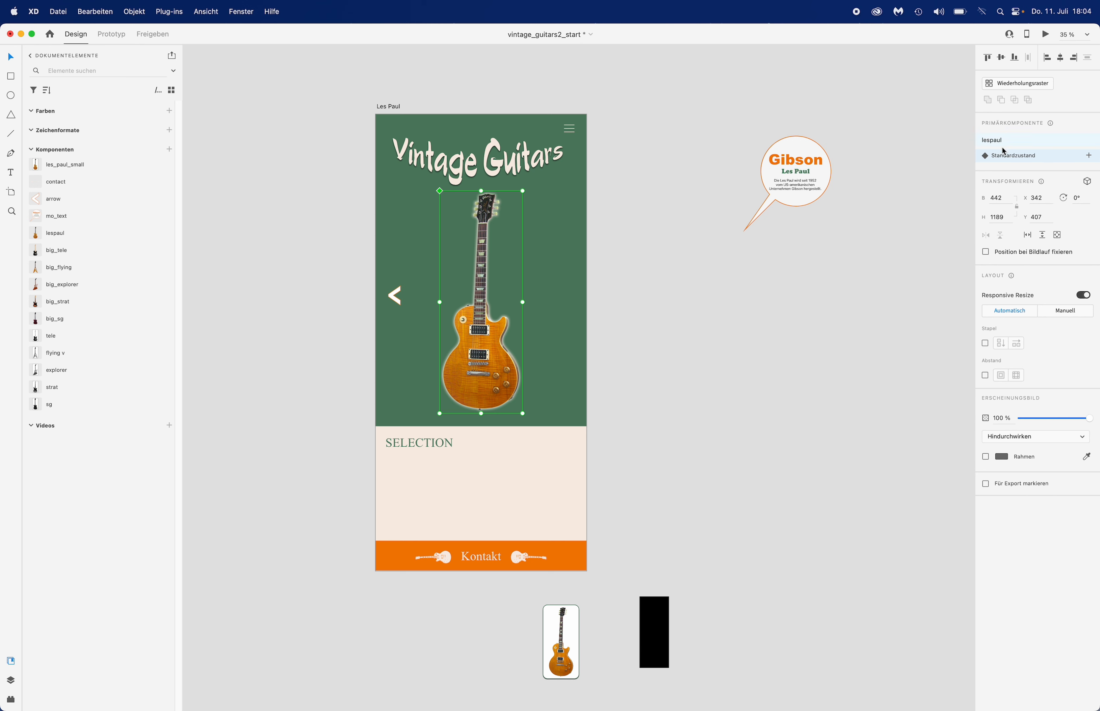
# Add a hover state to the lespaul main component, keeping the default state name Hover-Zustand.
pyautogui.click(1090, 158)
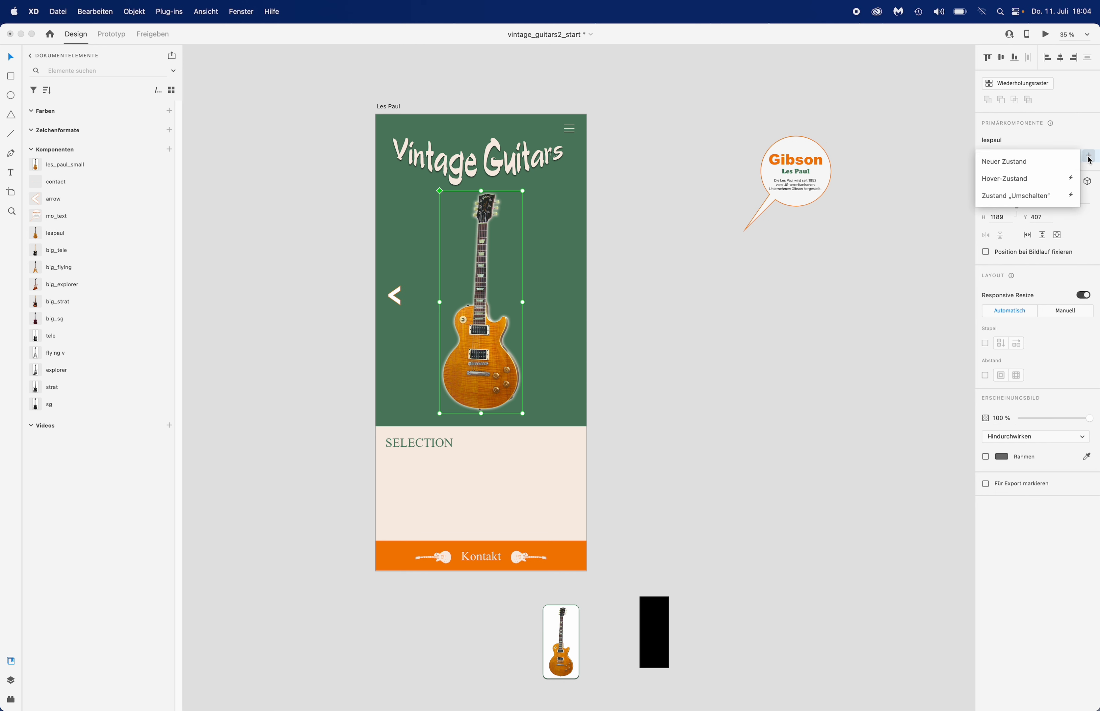
pyautogui.click(1030, 179)
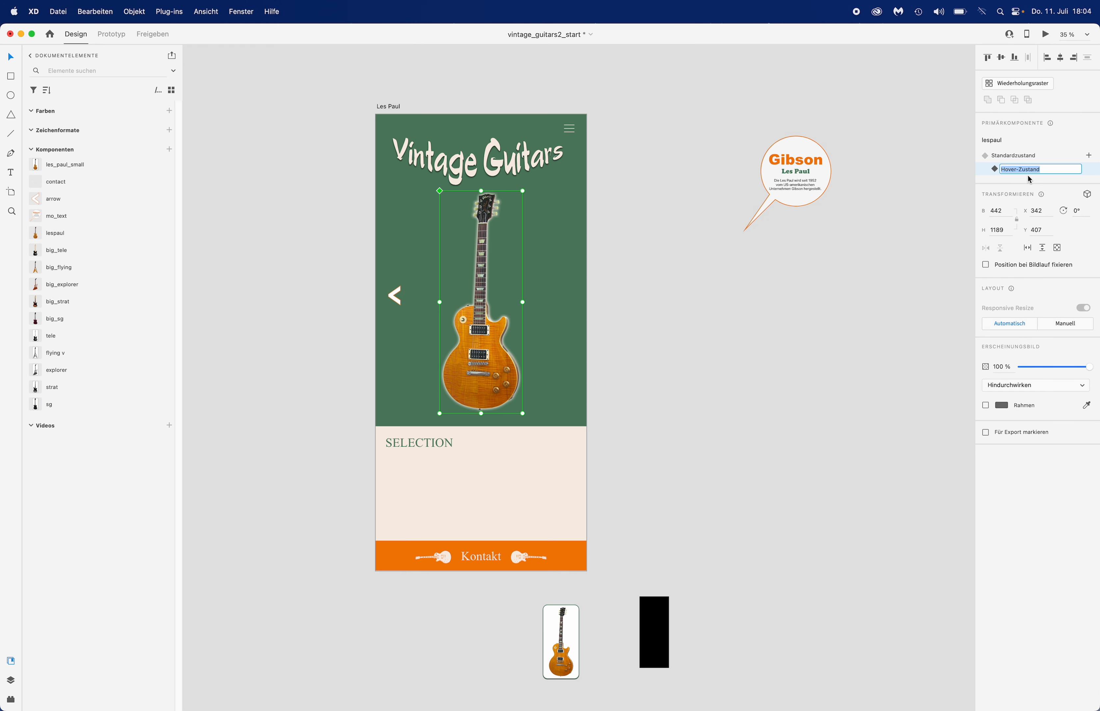
pyautogui.press('Return')
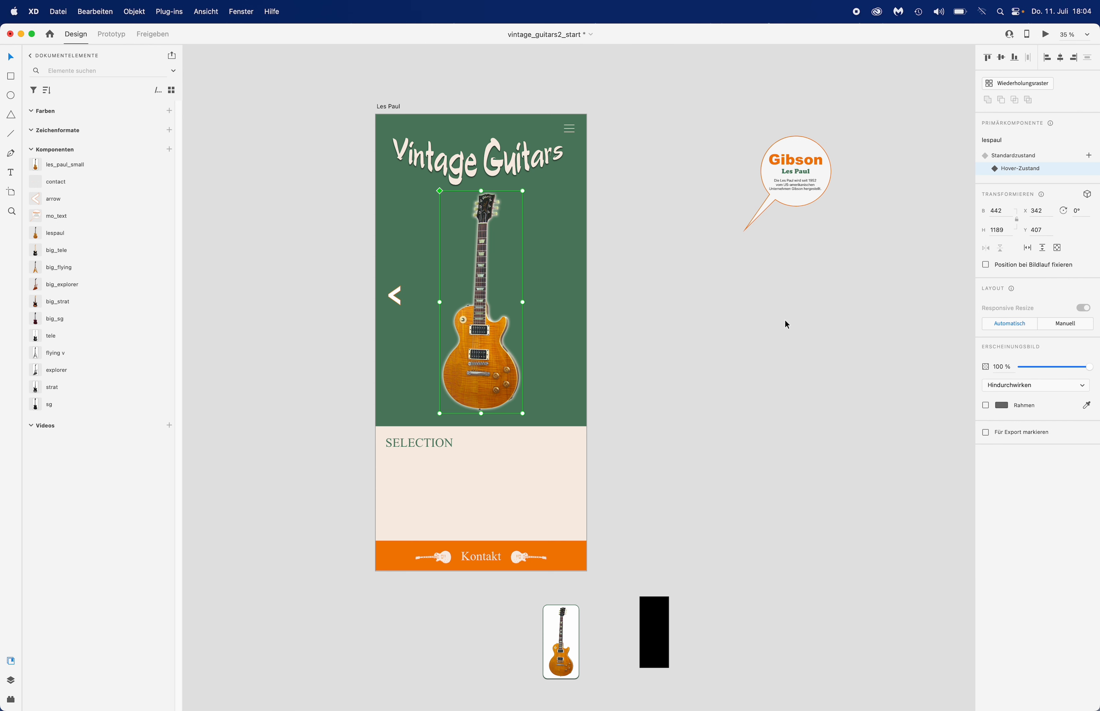
# In the lespaul hover state, shift the guitar image left to about X 232 and add a mo_text instance beside its neck.
pyautogui.doubleClick(486, 342)
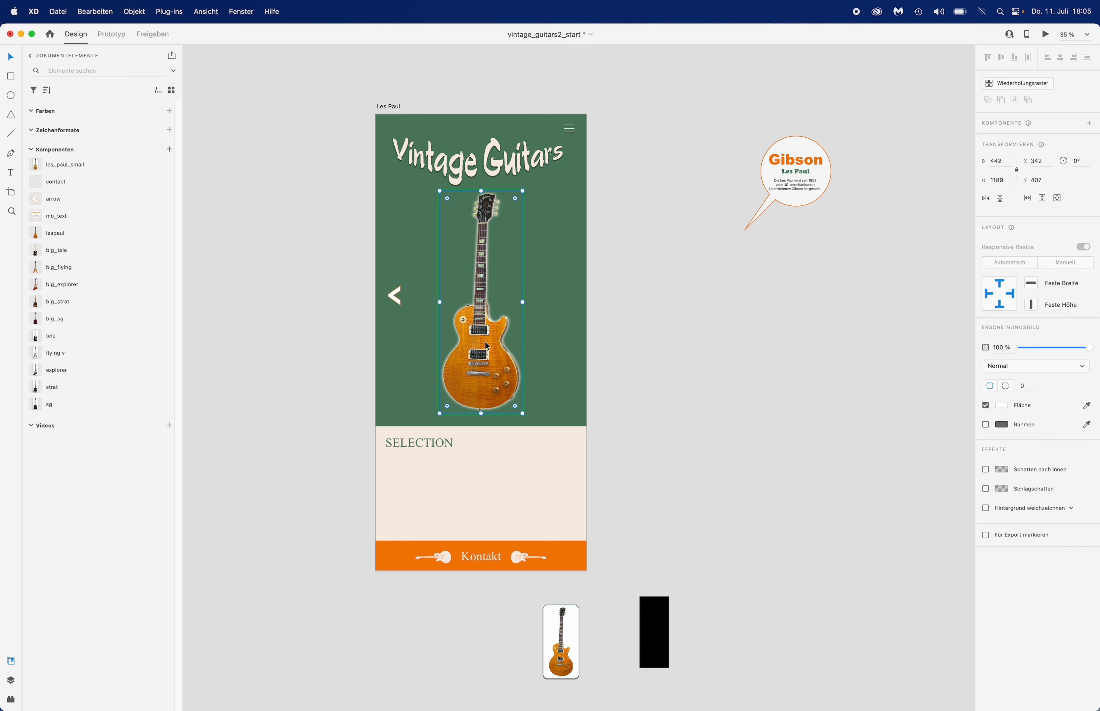
pyautogui.moveTo(487, 346); pyautogui.dragTo(467, 348)
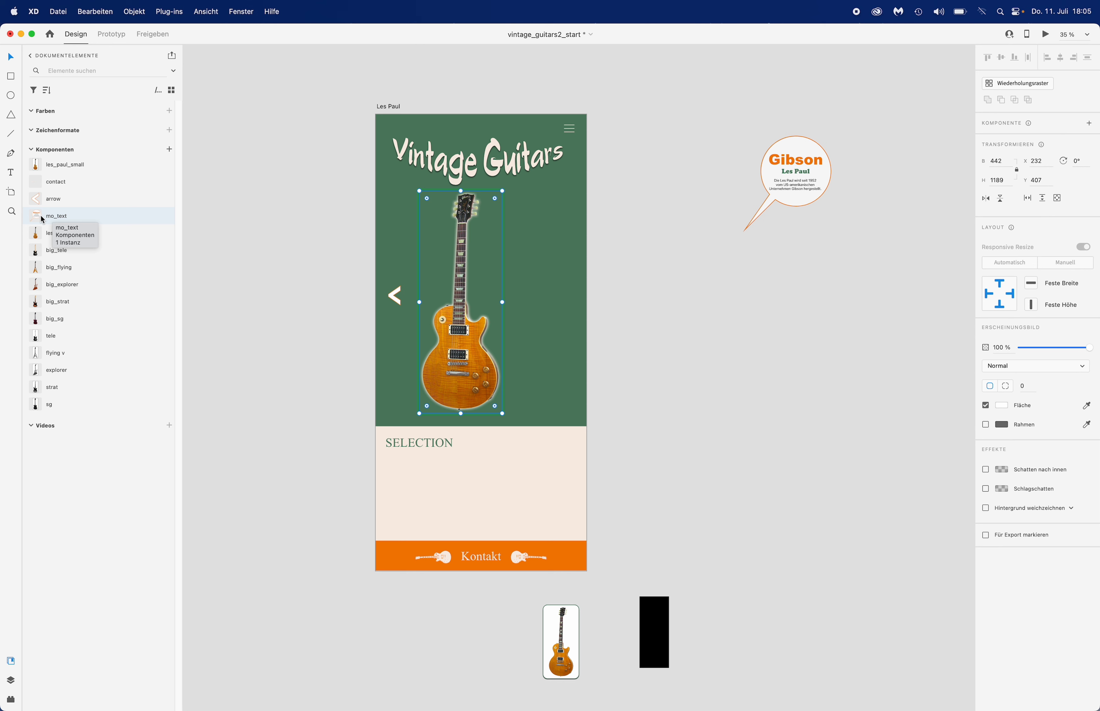
pyautogui.moveTo(42, 220); pyautogui.dragTo(519, 241)
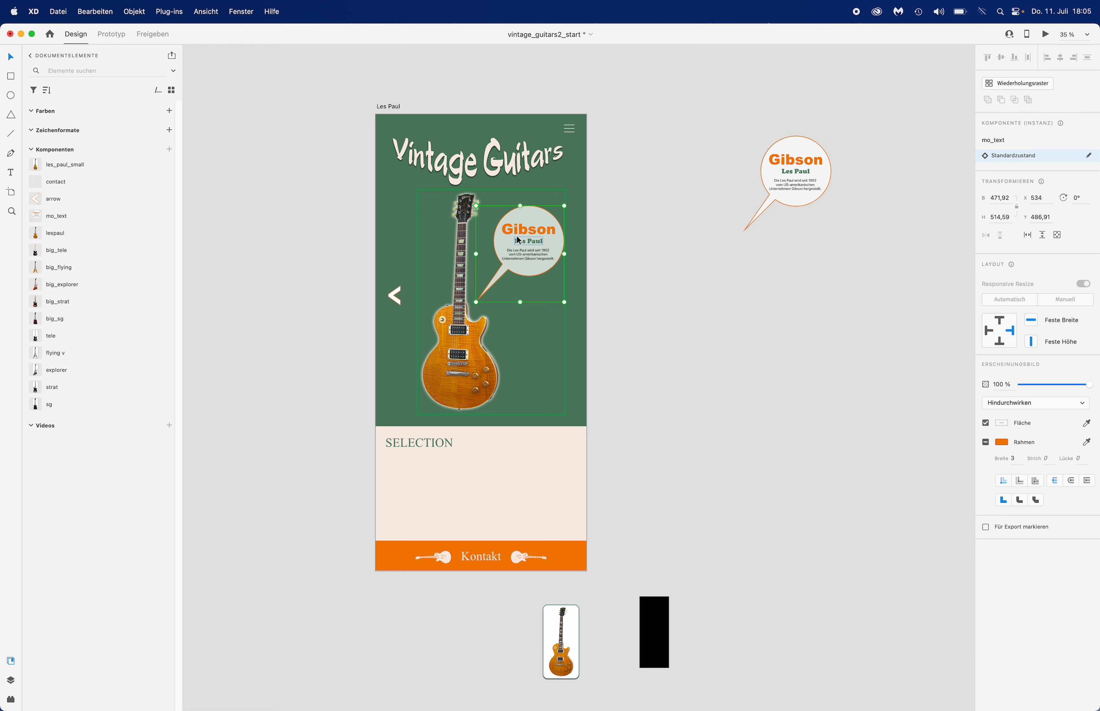
# Check the lespaul component's default and hover states and leave it set to Standardzustand.
pyautogui.click(613, 216)
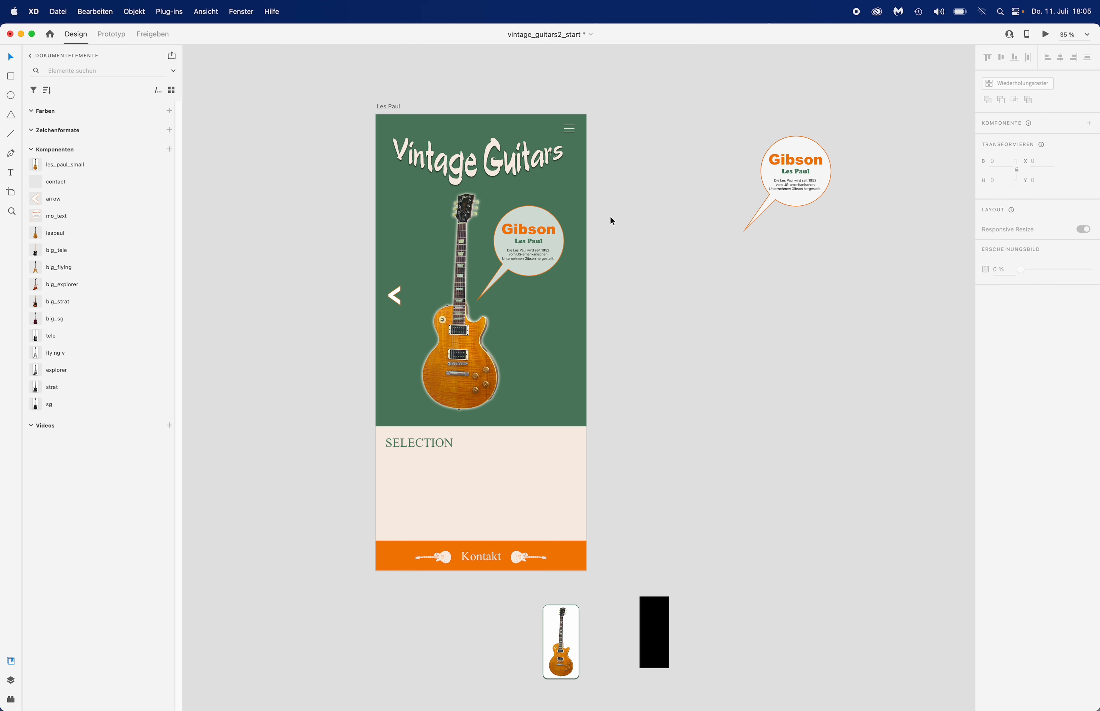
pyautogui.click(464, 315)
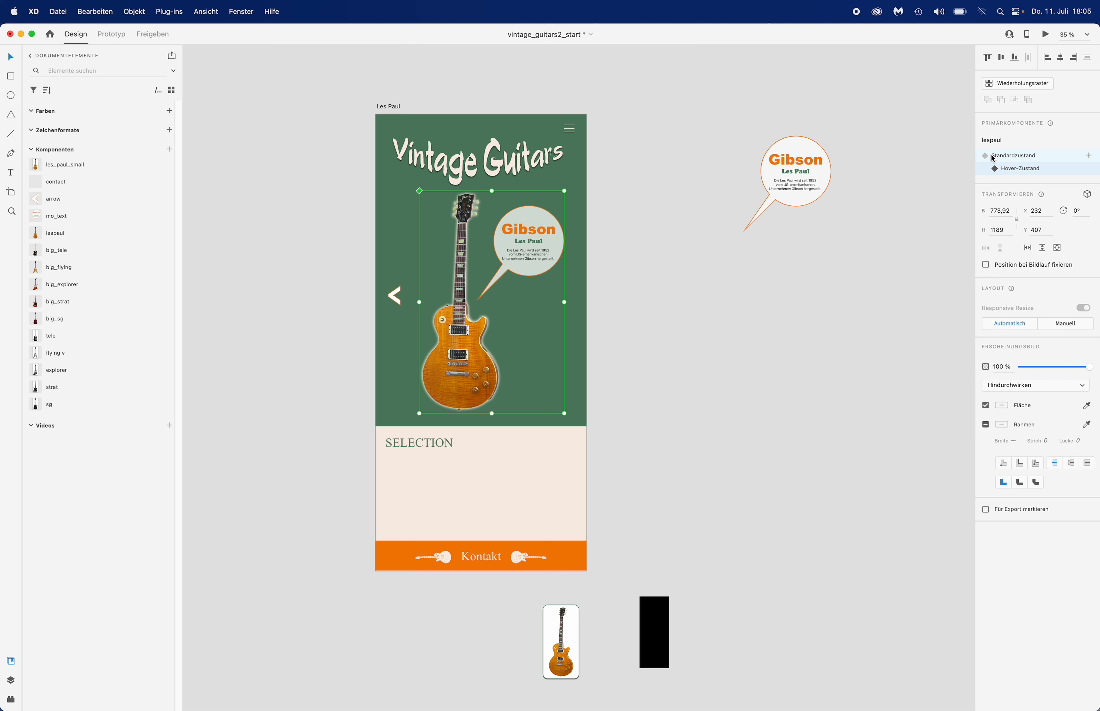
pyautogui.click(1017, 157)
pyautogui.click(1011, 170)
pyautogui.click(1009, 160)
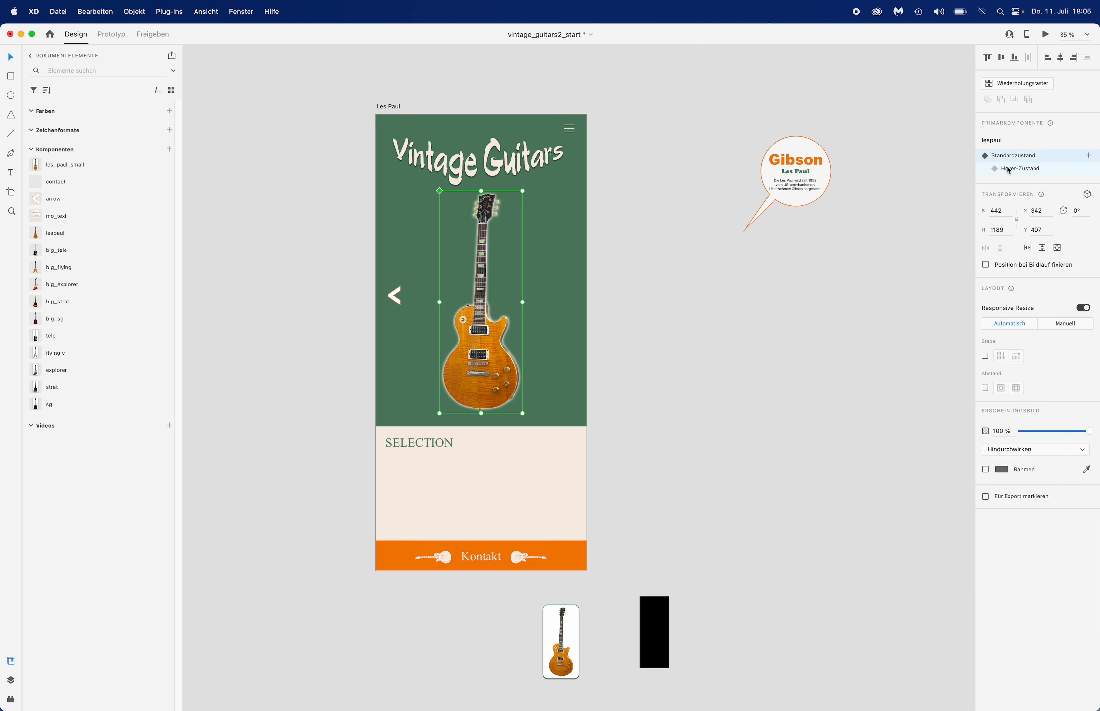
# Preview the Les Paul artboard to test the guitar's hover behaviour, and close the preview.
pyautogui.click(1046, 36)
pyautogui.moveTo(445, 420)
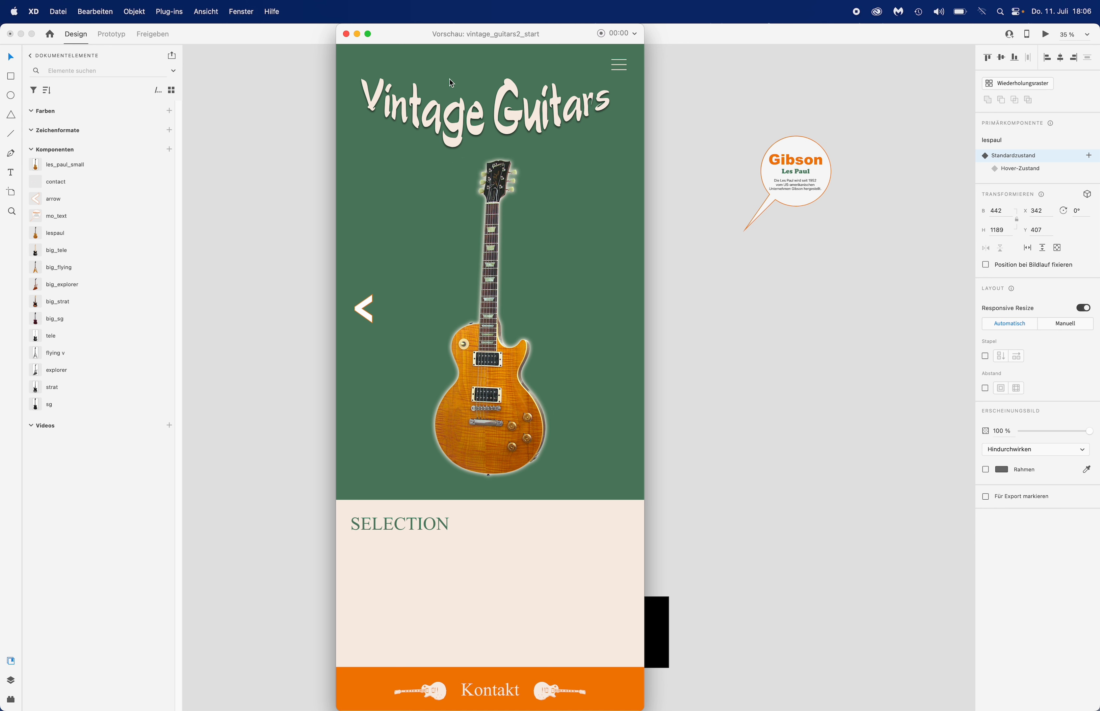
pyautogui.click(345, 33)
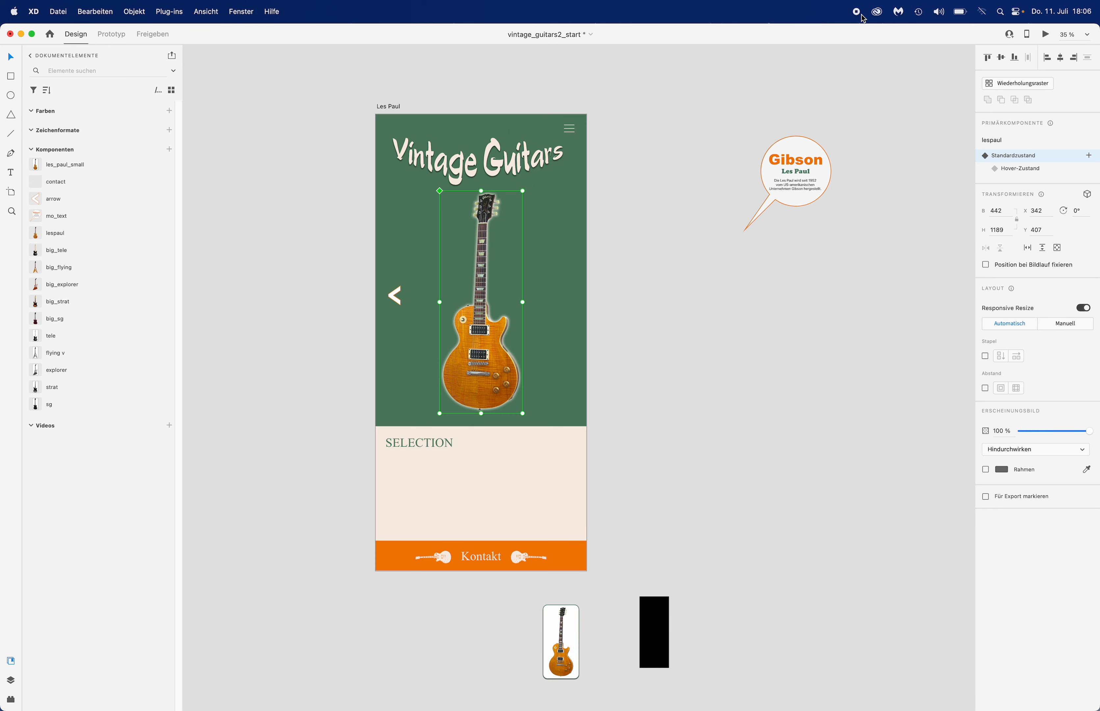
pyautogui.click(792, 249)
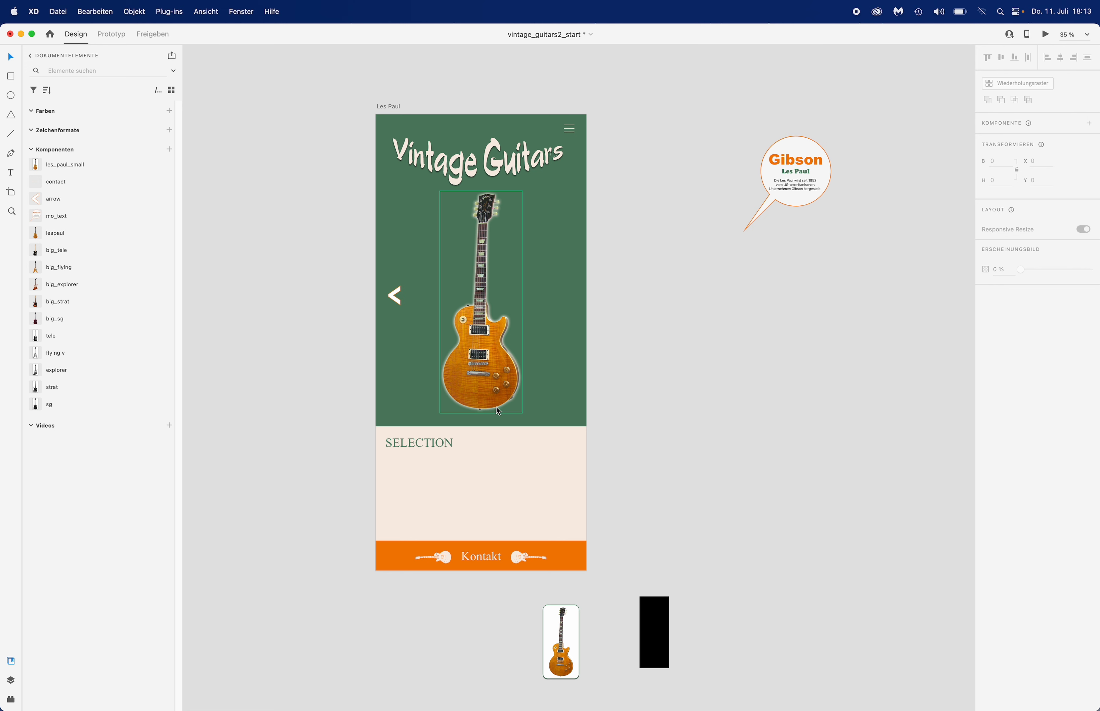
# Add a hover state to the arrow main component beside the guitar, keeping the state name Hover-Zustand.
pyautogui.click(396, 300)
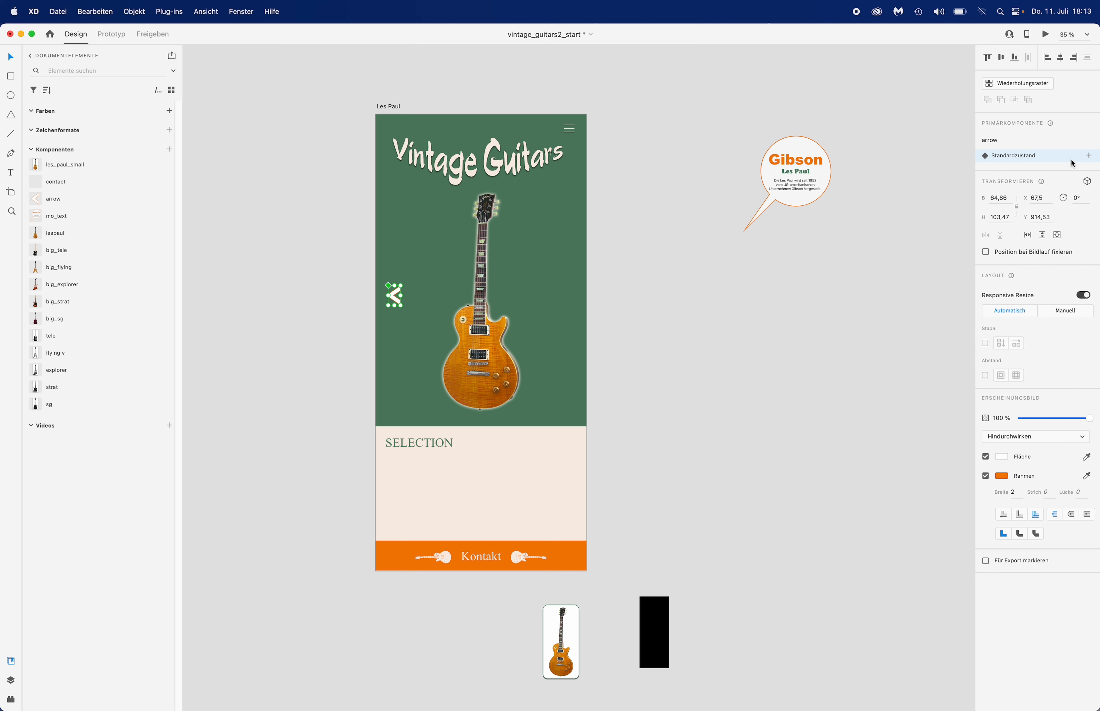
pyautogui.click(1089, 157)
pyautogui.click(1033, 178)
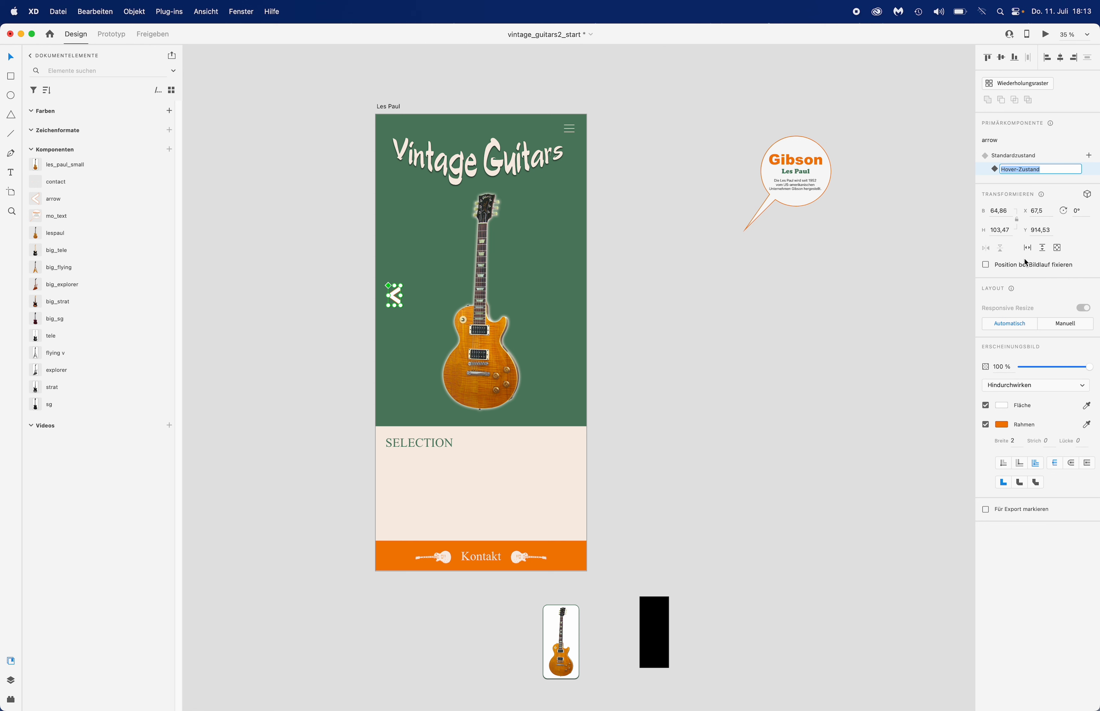
# In the arrow's hover state, reduce the opacity of the white fill to 50 %.
pyautogui.click(1003, 408)
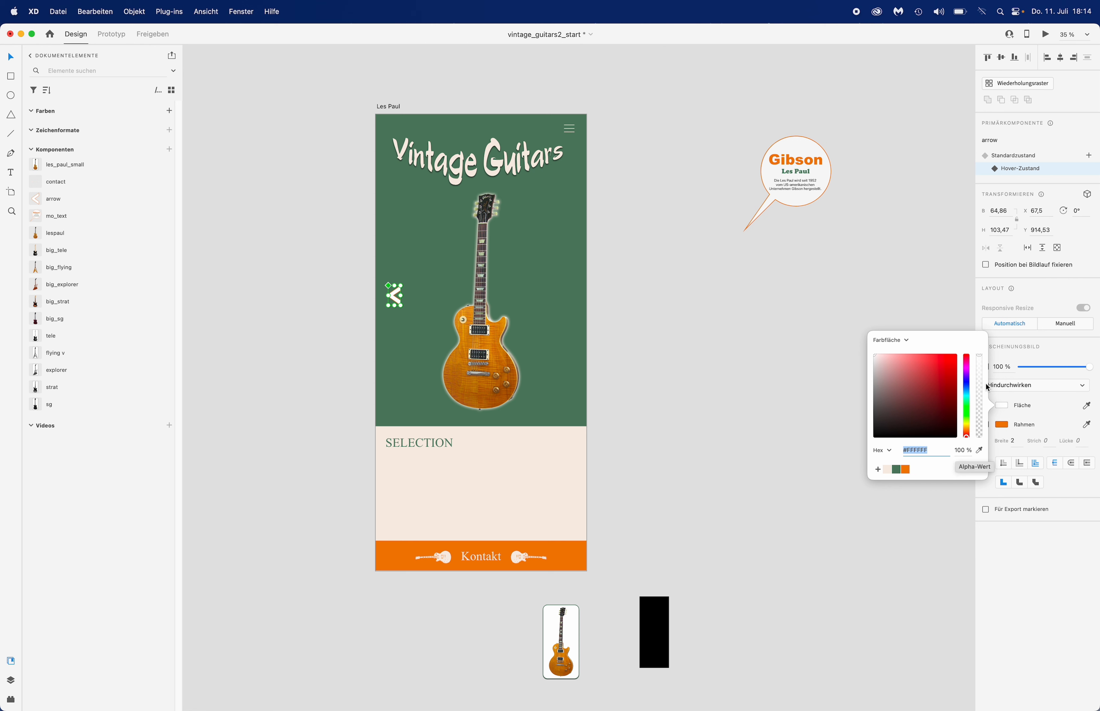
pyautogui.moveTo(980, 357); pyautogui.dragTo(981, 401)
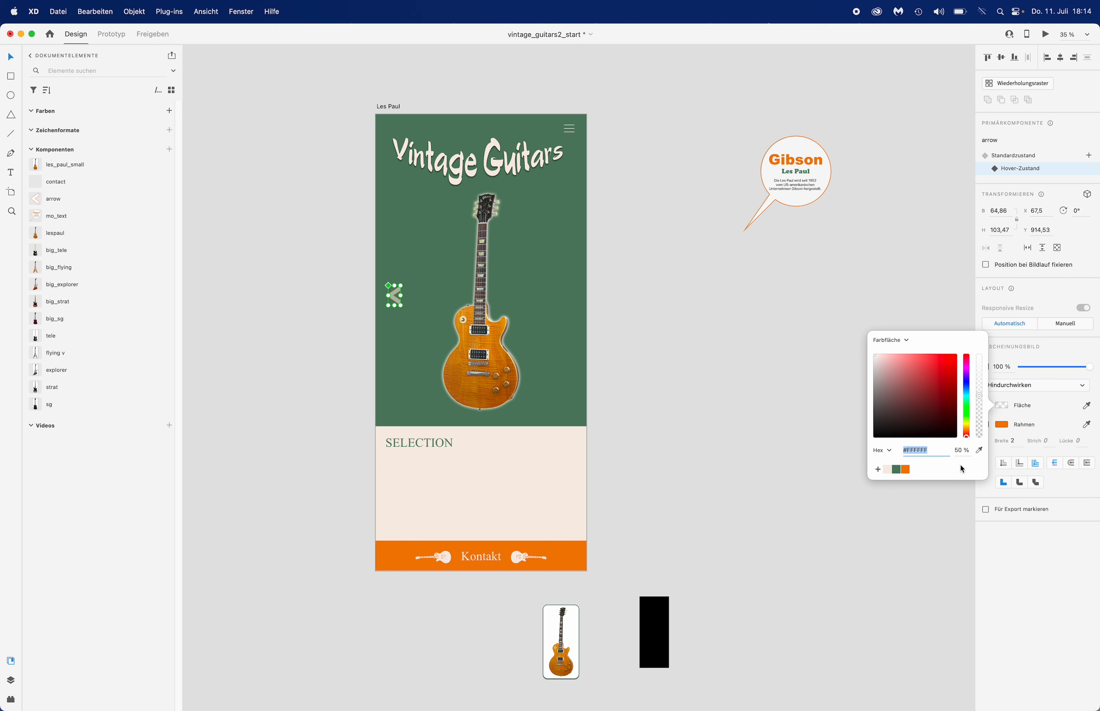
pyautogui.click(960, 451)
pyautogui.press('Return')
pyautogui.click(823, 397)
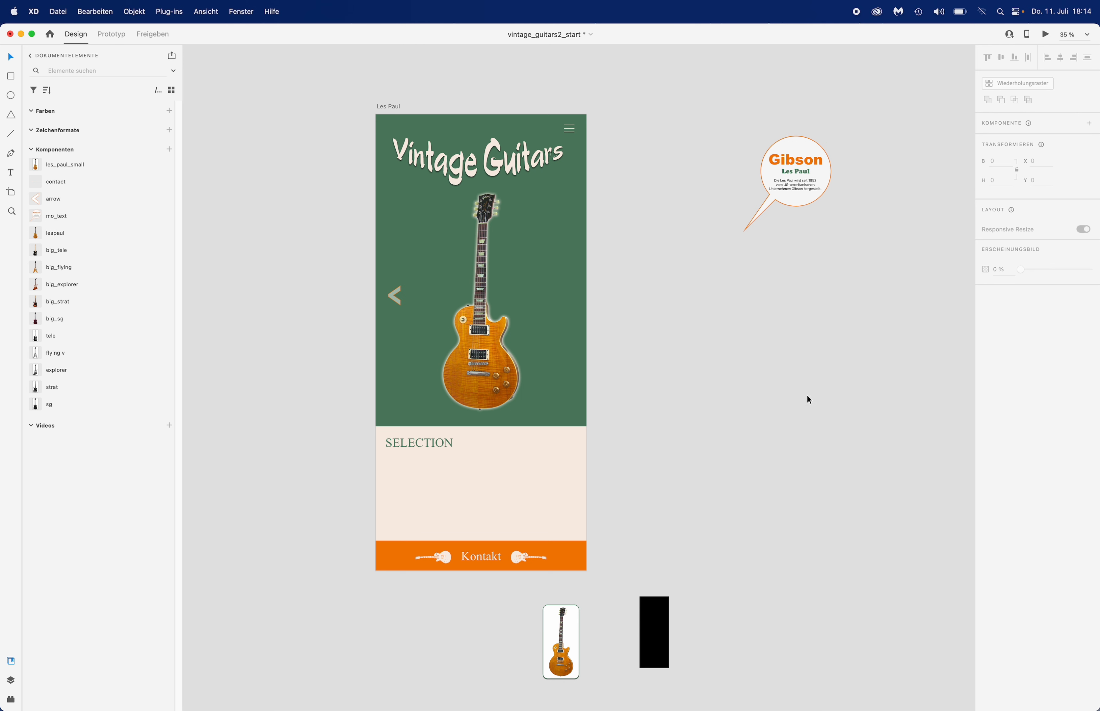
# Compare the arrow component's two states and leave it set to Standardzustand.
pyautogui.click(394, 296)
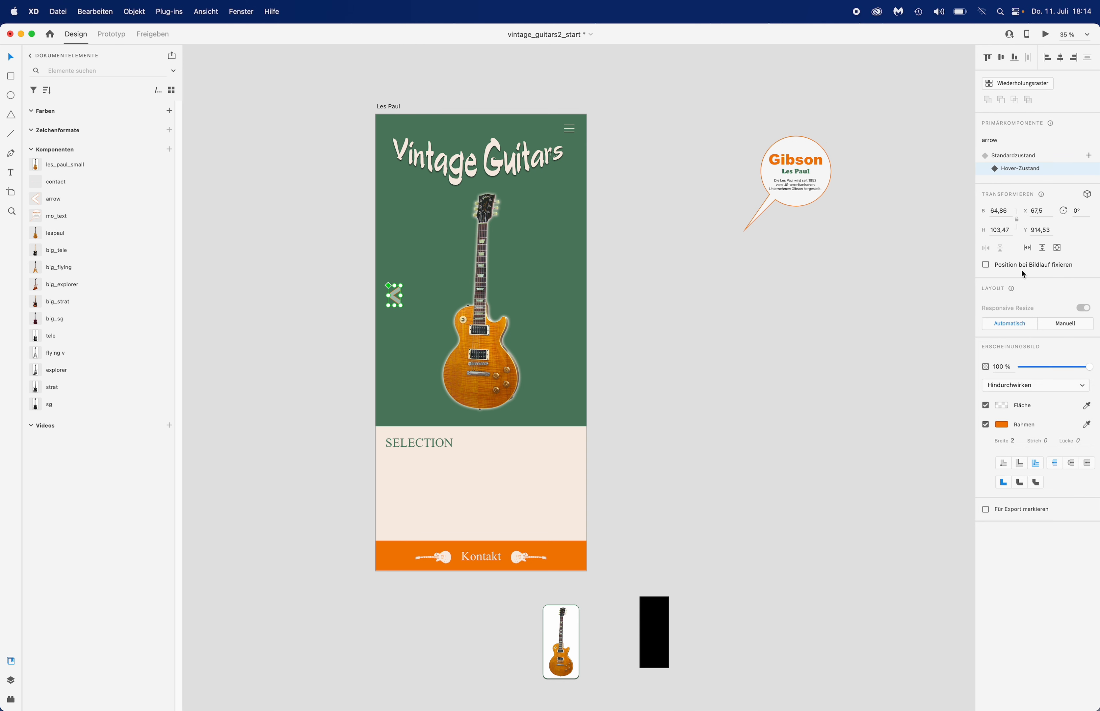
pyautogui.click(1011, 160)
pyautogui.click(1010, 169)
pyautogui.click(1008, 159)
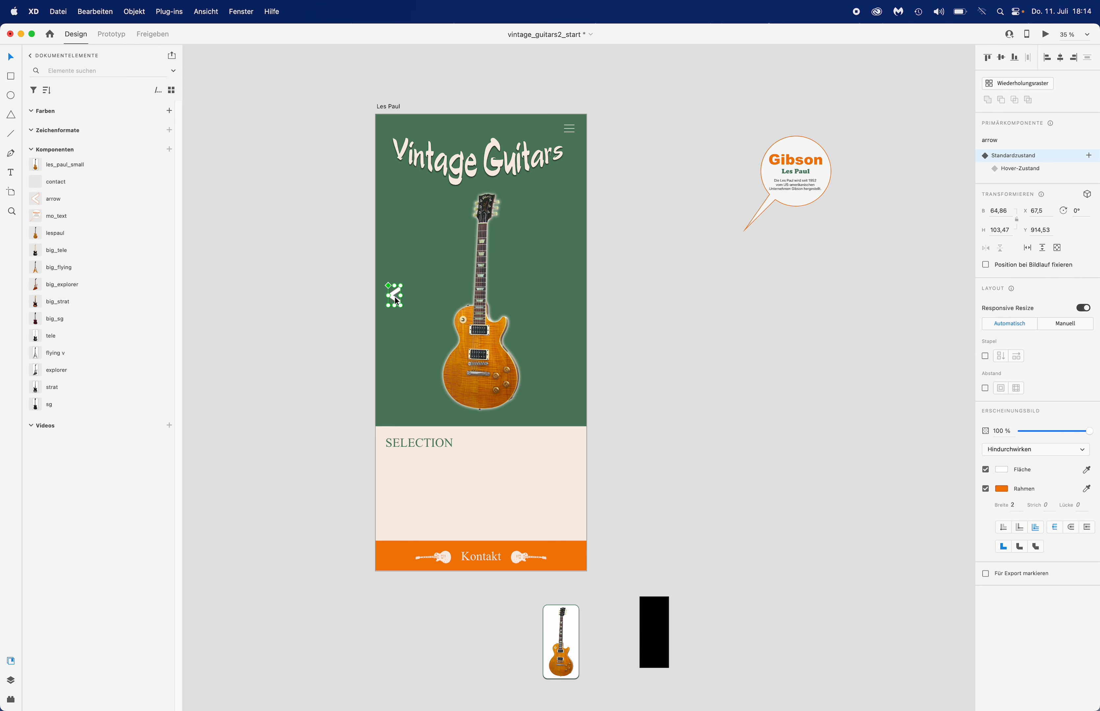
# Place a copy of the arrow on the guitar's right at about X 994, rotate it to point right, and preview the page.
pyautogui.press('alt')
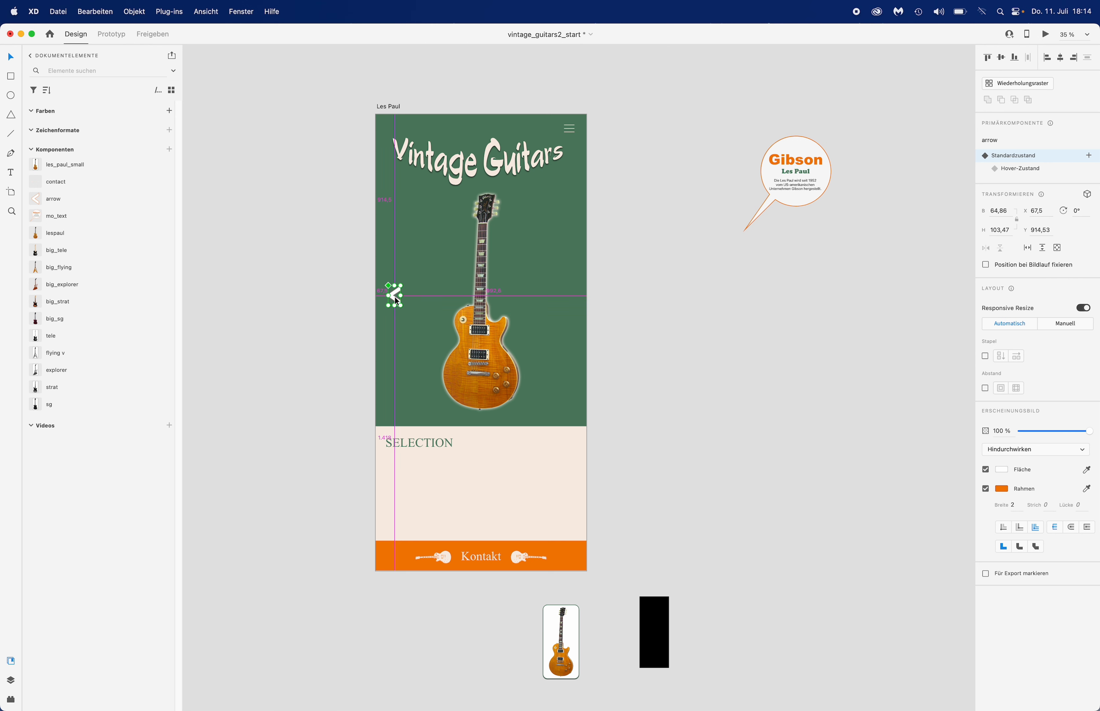
pyautogui.moveTo(396, 301); pyautogui.dragTo(567, 305)
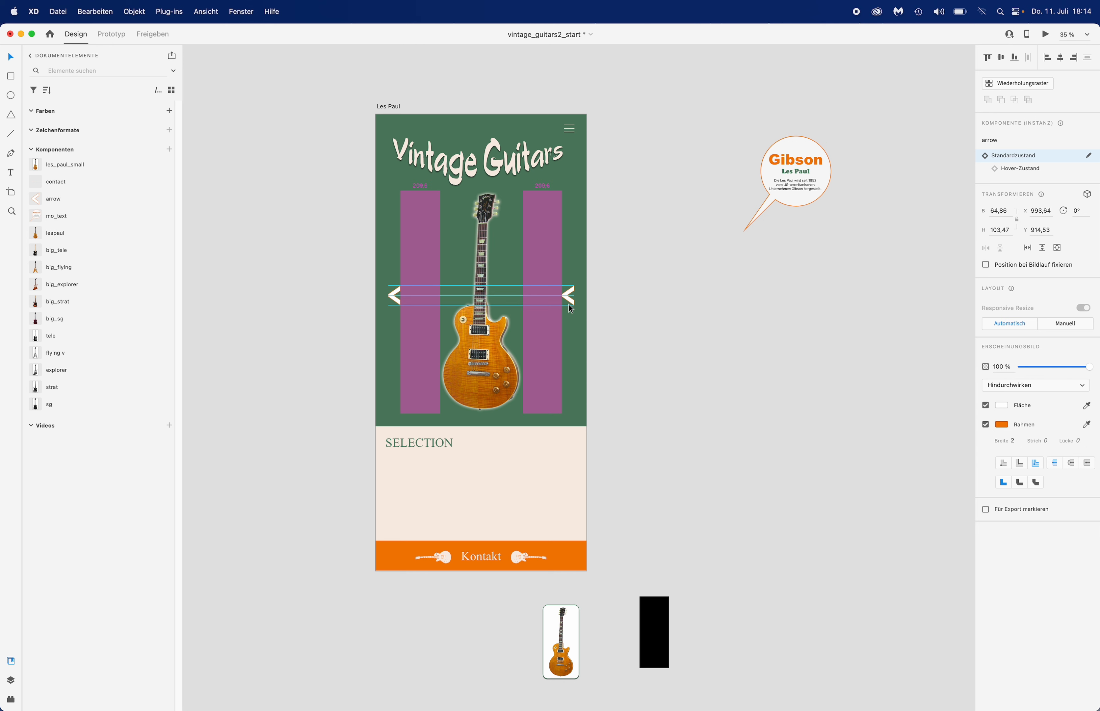
pyautogui.moveTo(569, 305); pyautogui.dragTo(569, 305)
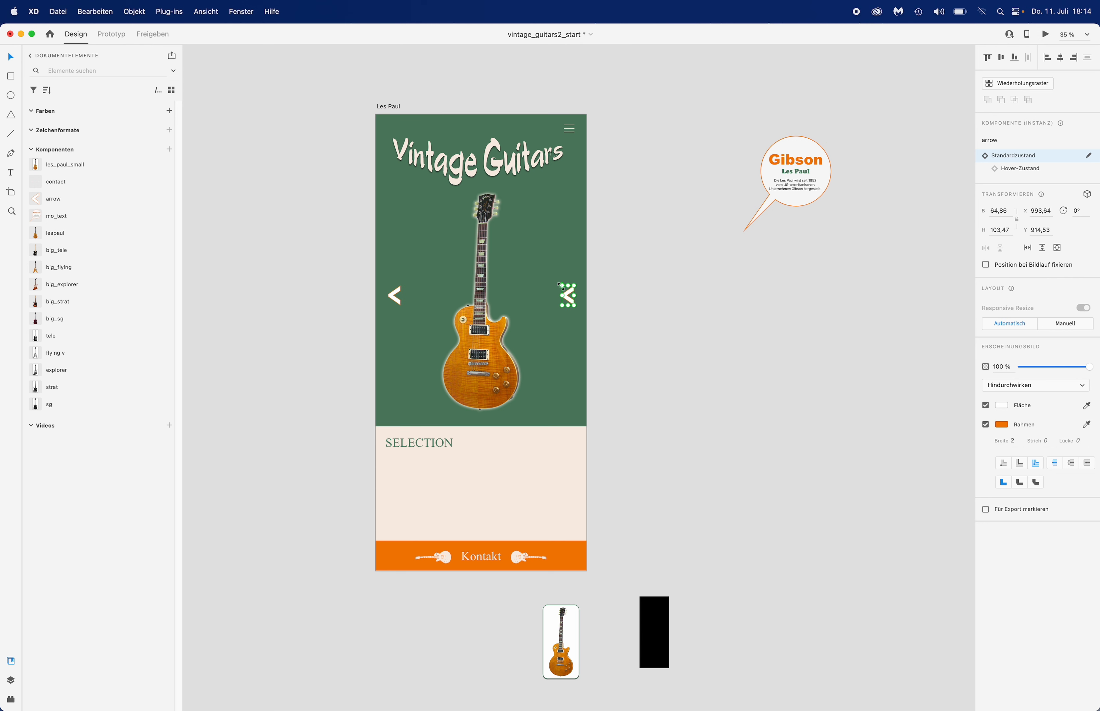
pyautogui.moveTo(562, 282); pyautogui.dragTo(579, 325)
pyautogui.moveTo(579, 324); pyautogui.dragTo(581, 329)
pyautogui.click(1050, 34)
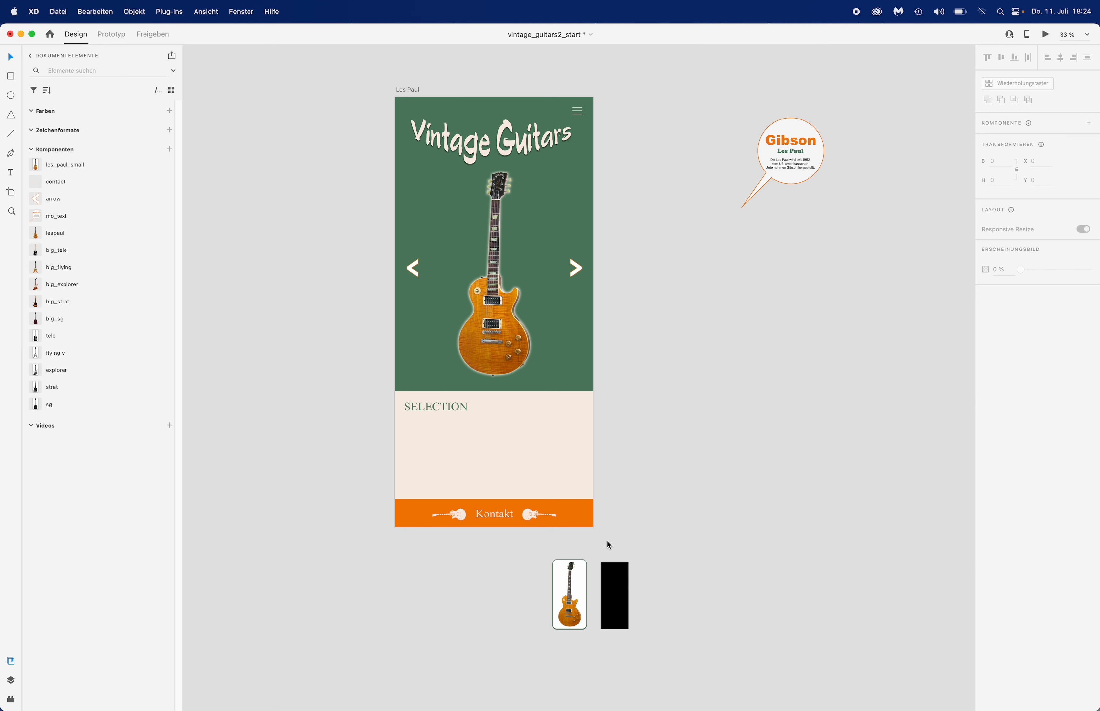
# Move the black rectangle closer to the les_paul_small card, to about X 1101 and Y 5366.
pyautogui.click(570, 577)
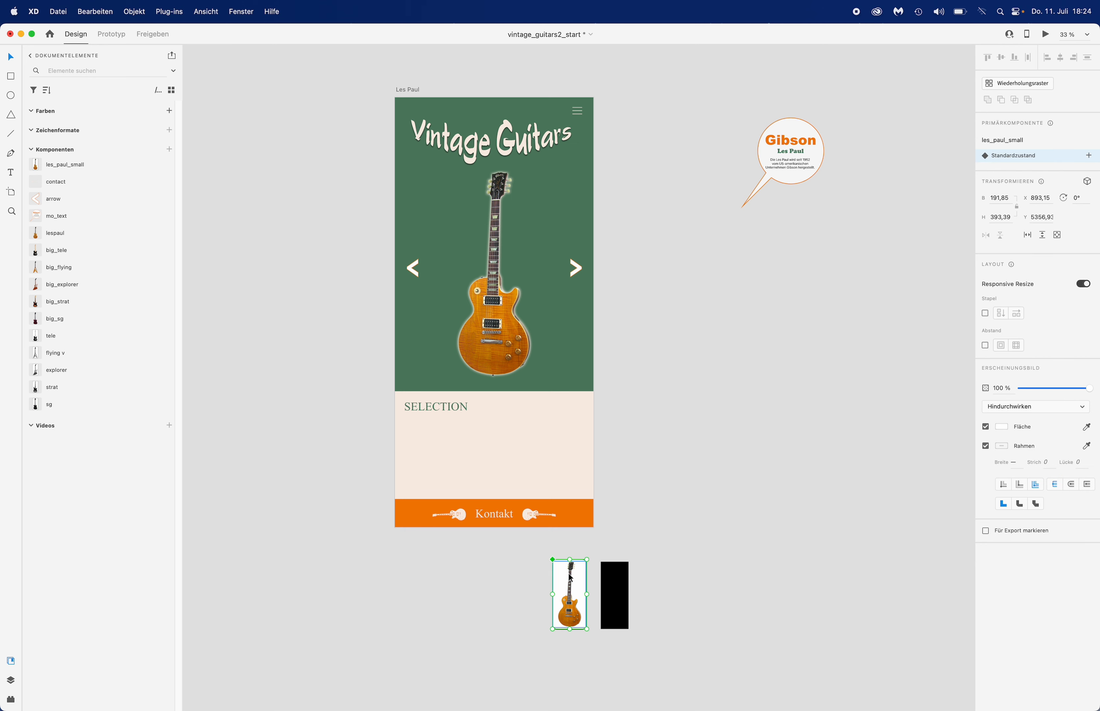
pyautogui.press('super+3')
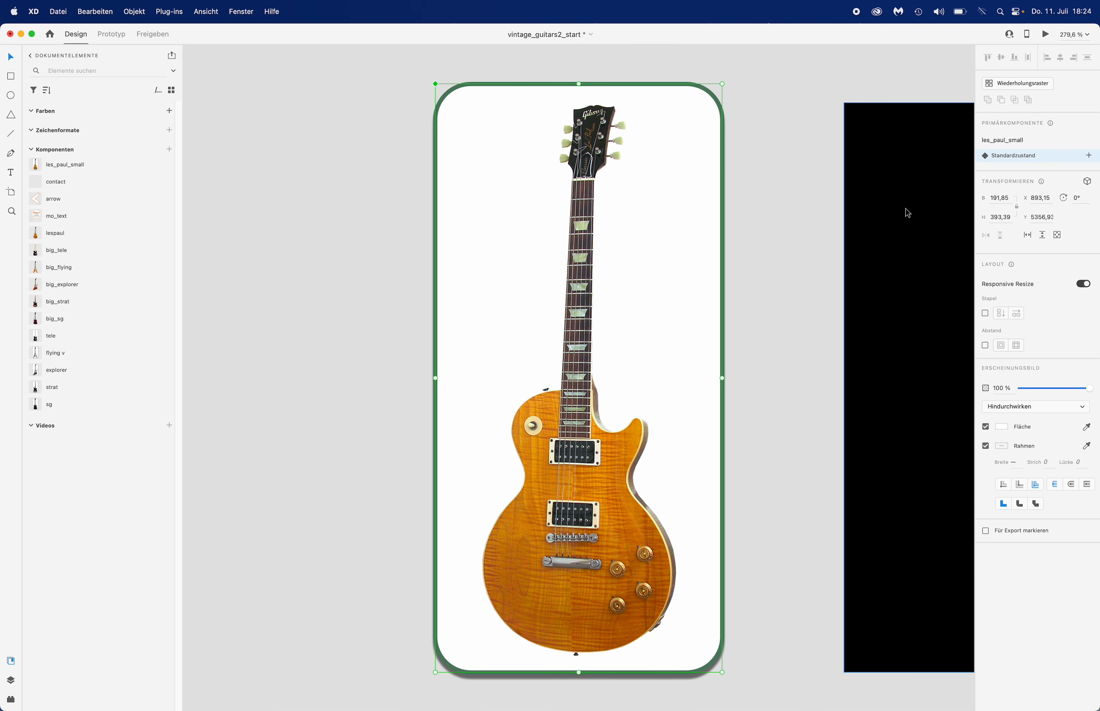
pyautogui.click(887, 192)
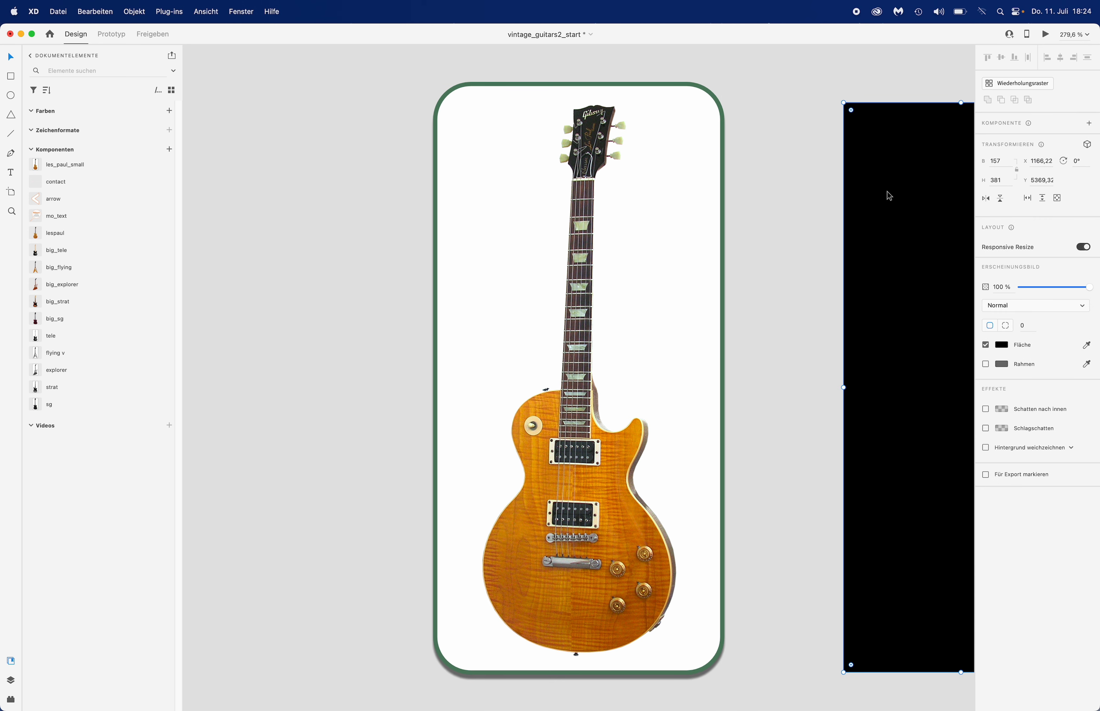
pyautogui.moveTo(890, 167); pyautogui.dragTo(793, 164)
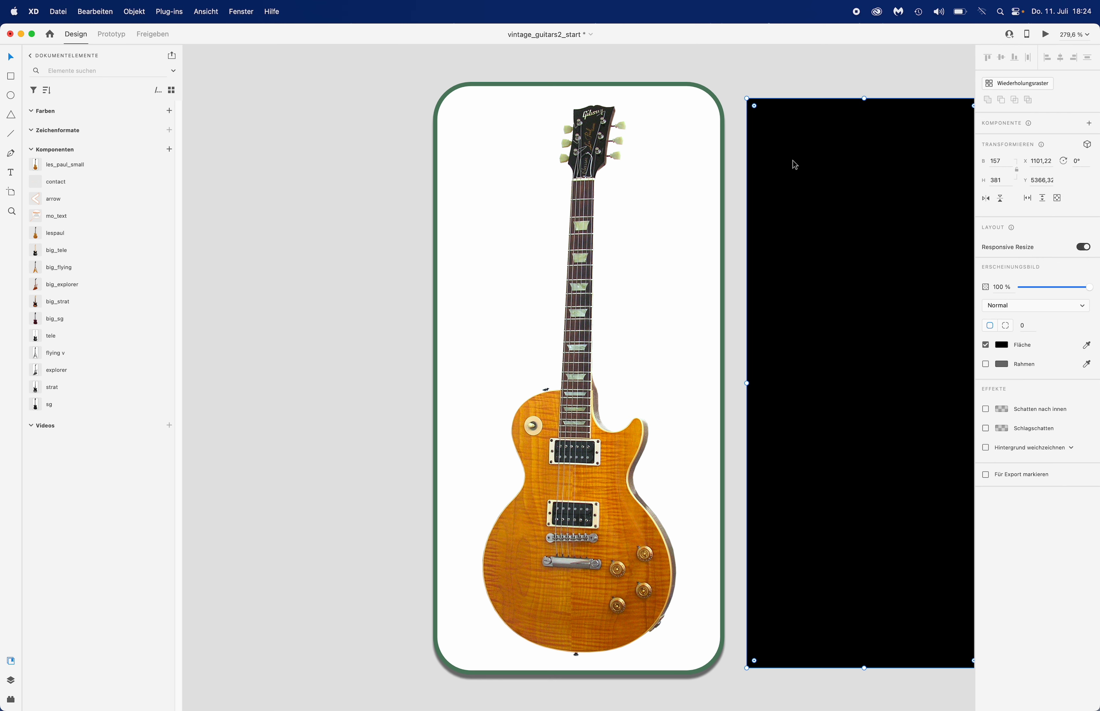
pyautogui.click(576, 352)
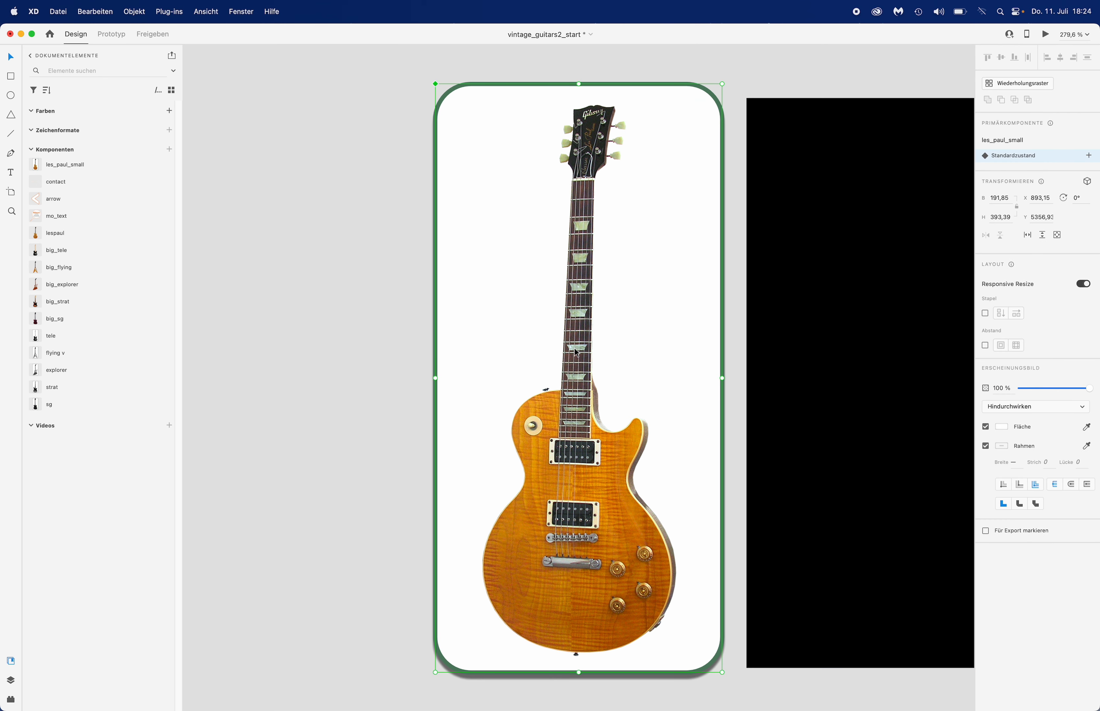
pyautogui.hscroll(5, 444, 383)
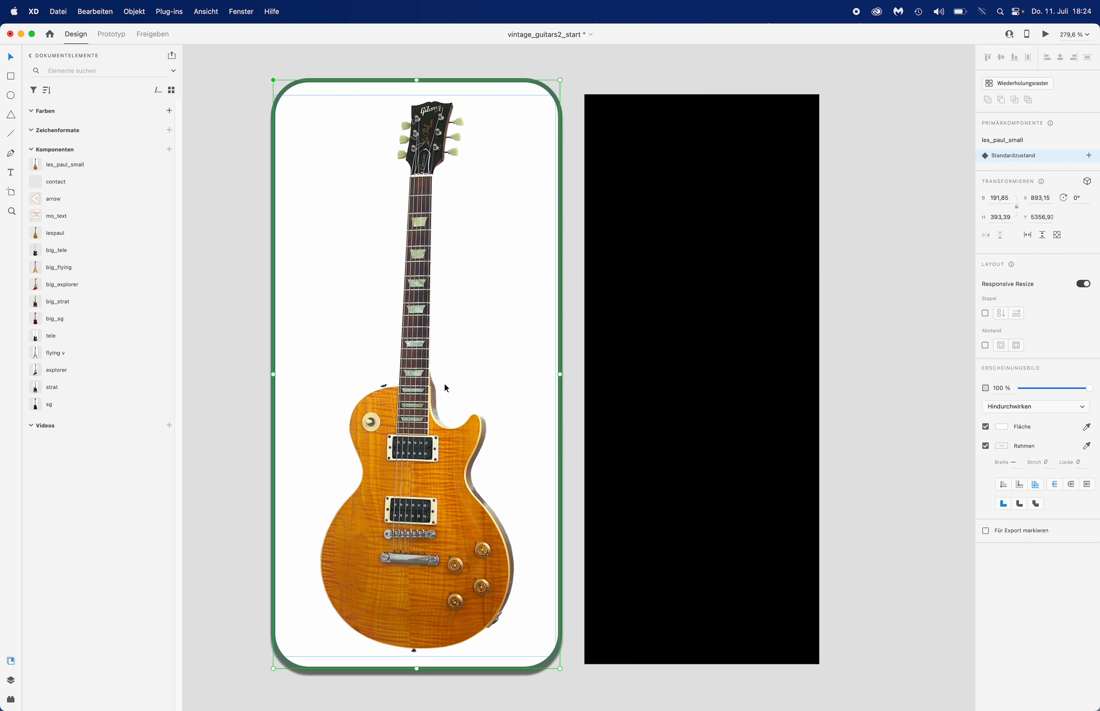
# Cut the black rectangle and paste it inside the les_paul_small main component.
pyautogui.click(653, 358)
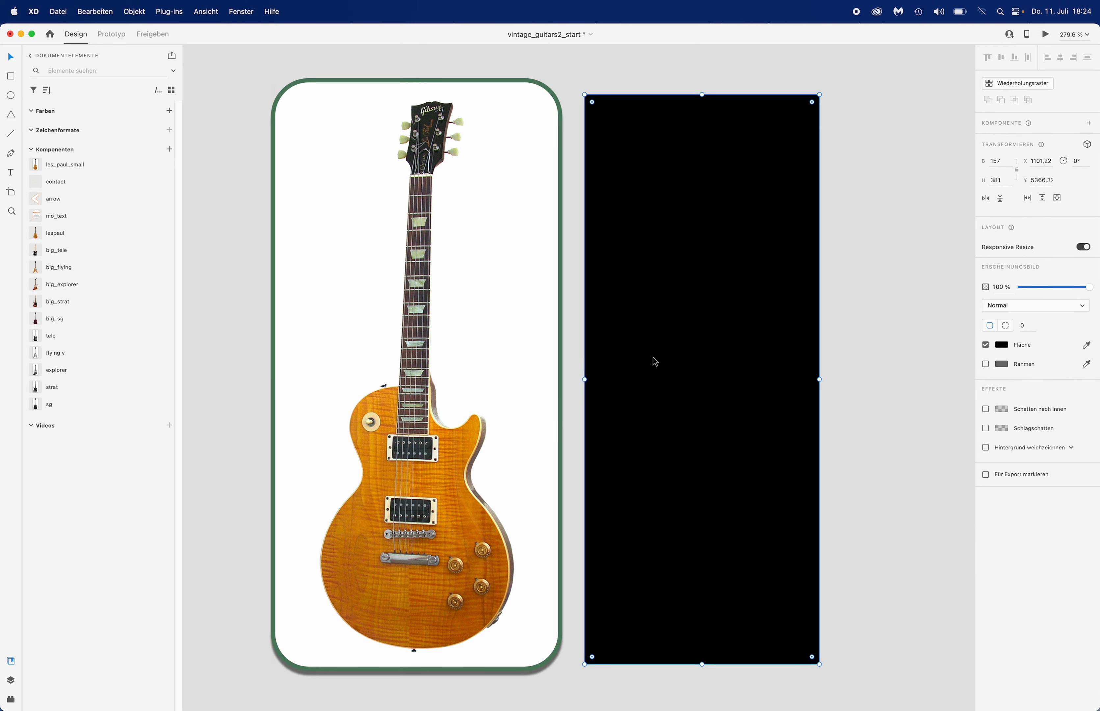
pyautogui.click(85, 12)
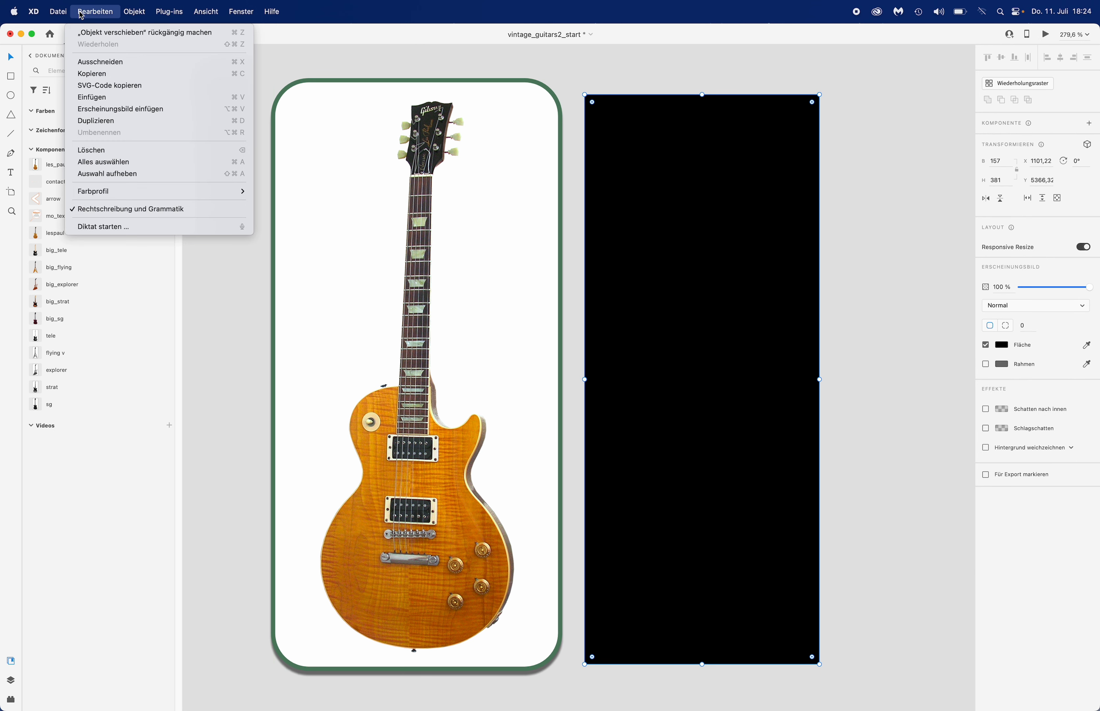
pyautogui.click(95, 64)
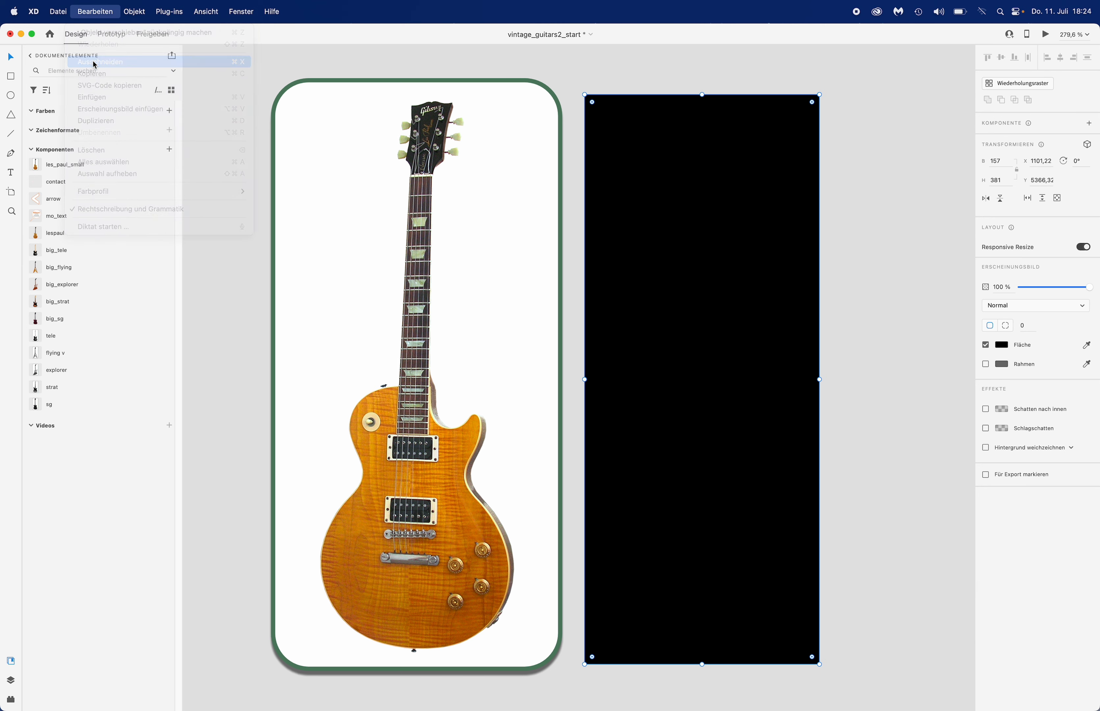
pyautogui.click(423, 369)
pyautogui.doubleClick(422, 368)
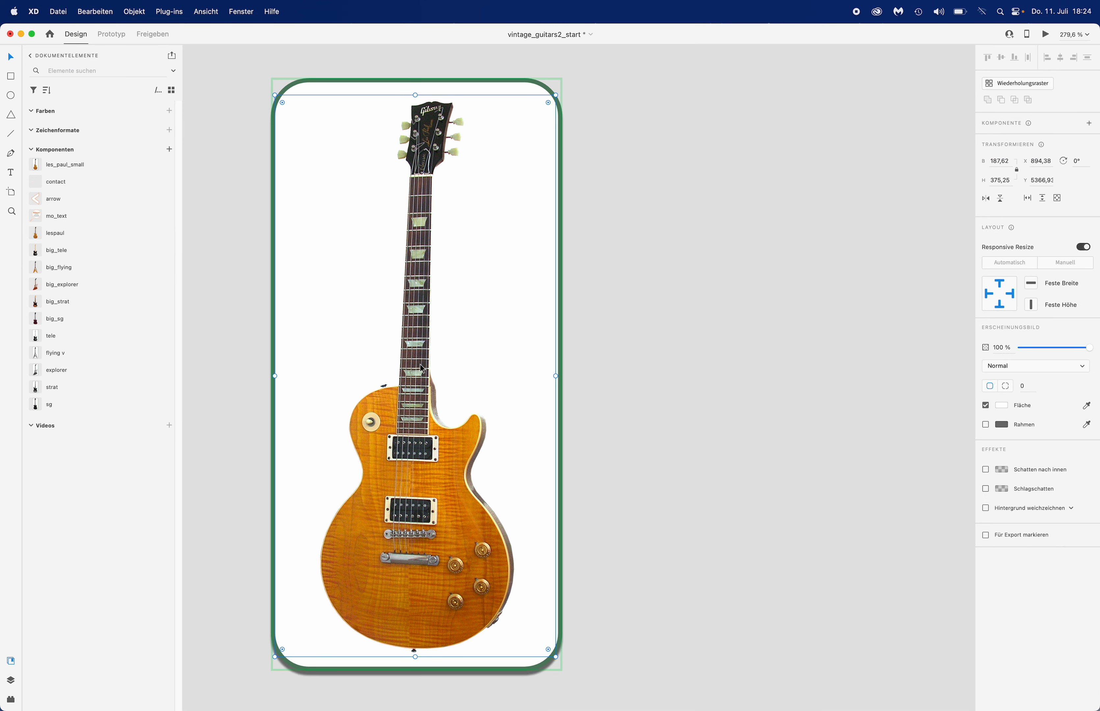
pyautogui.press('super+v')
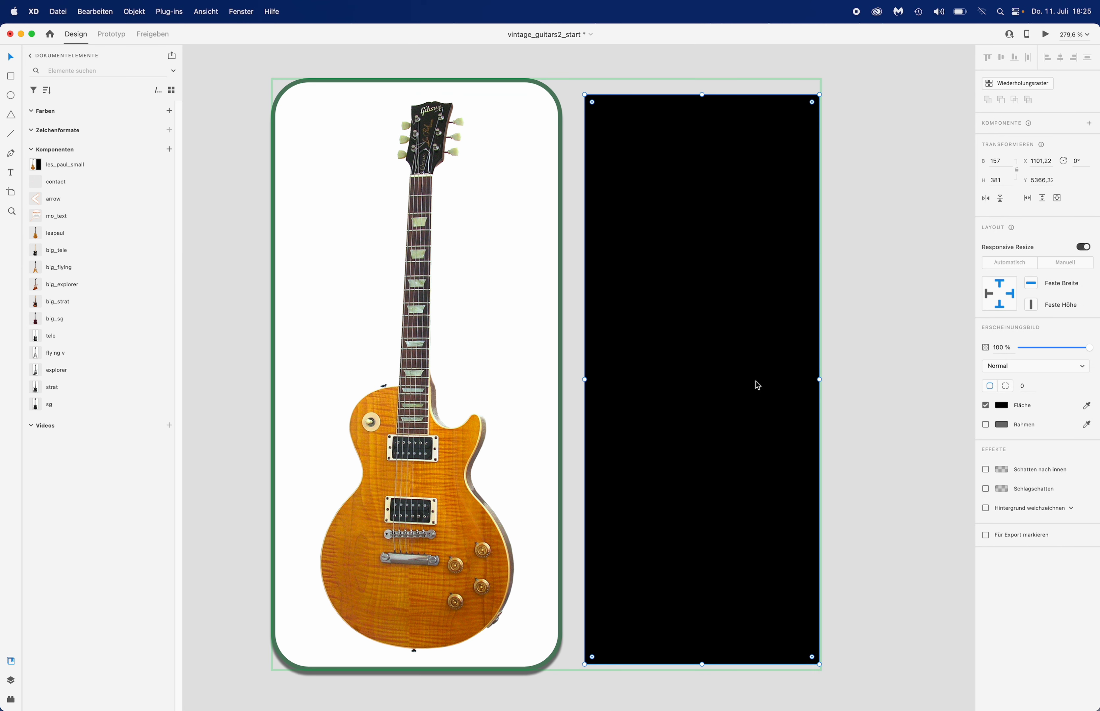
# Position the black rectangle over the guitar in the card at about X 911 and set its blend mode to Farbton.
pyautogui.moveTo(730, 370); pyautogui.dragTo(468, 378)
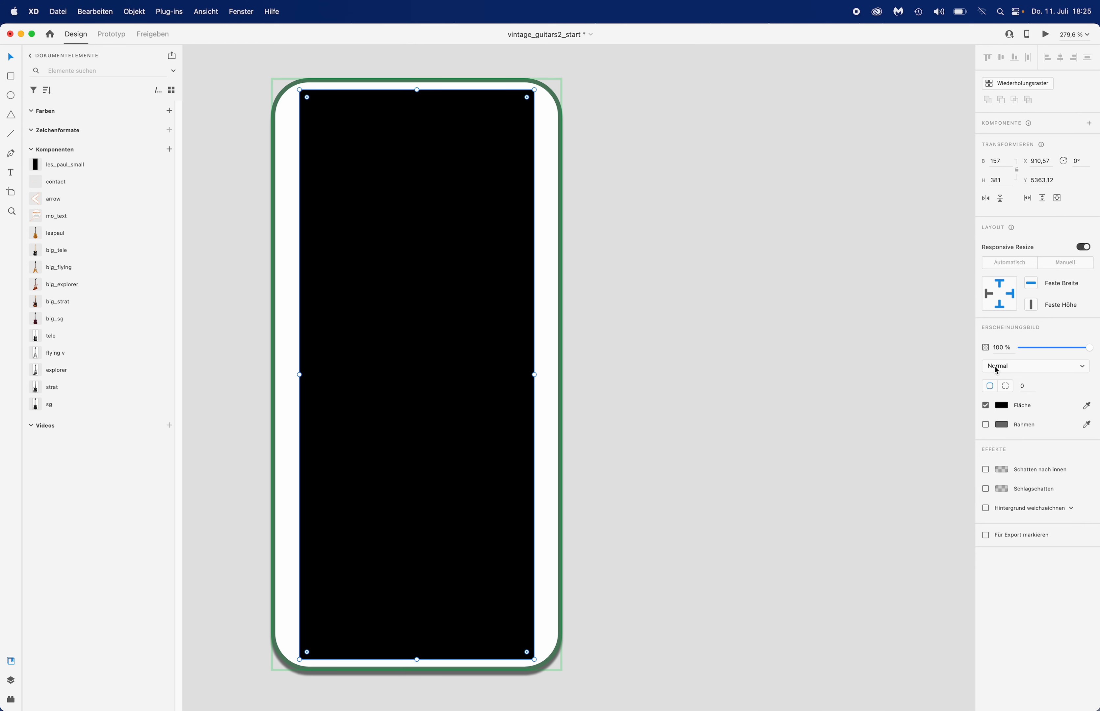
pyautogui.click(1016, 369)
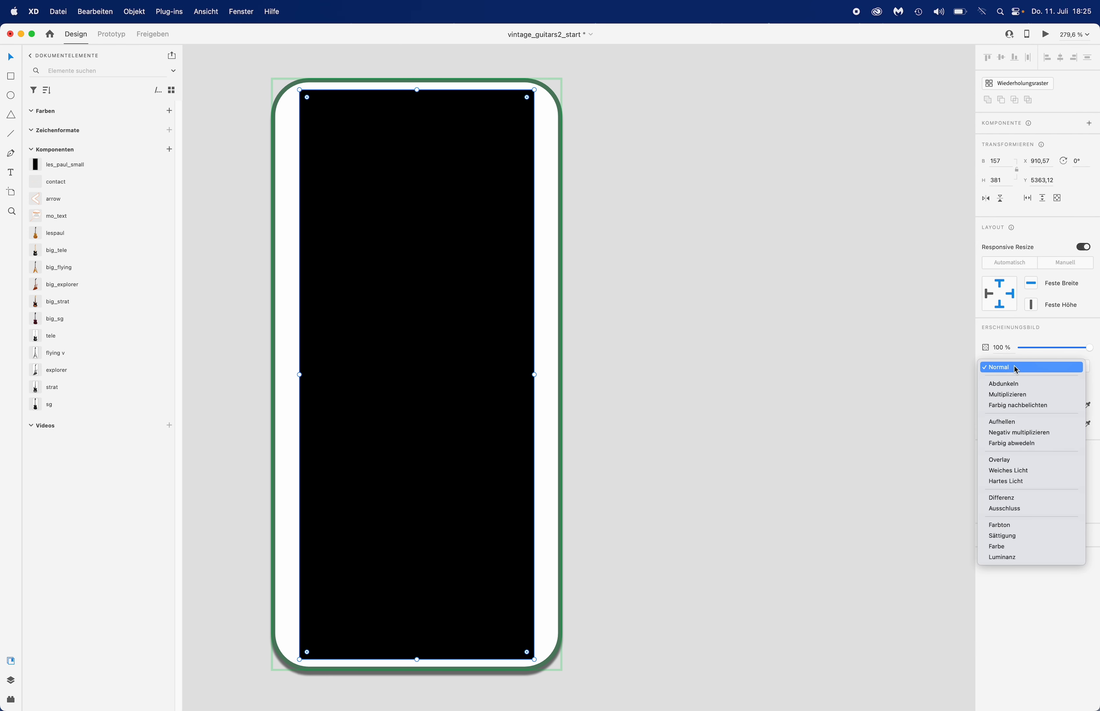
pyautogui.click(1000, 526)
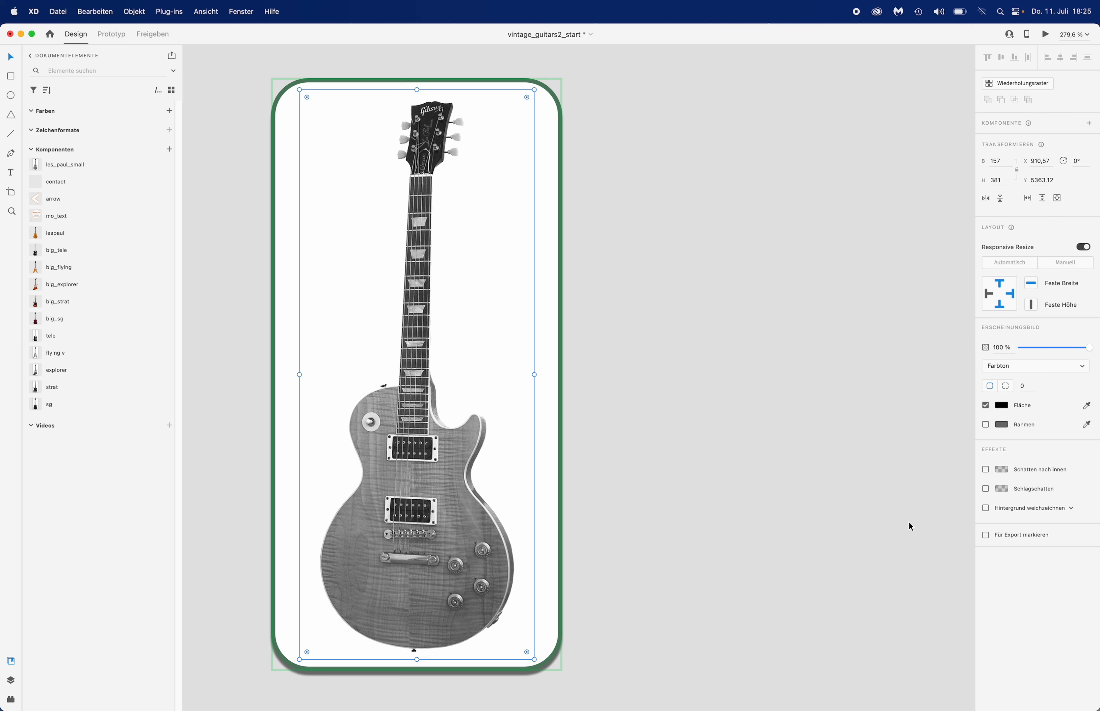
pyautogui.click(556, 322)
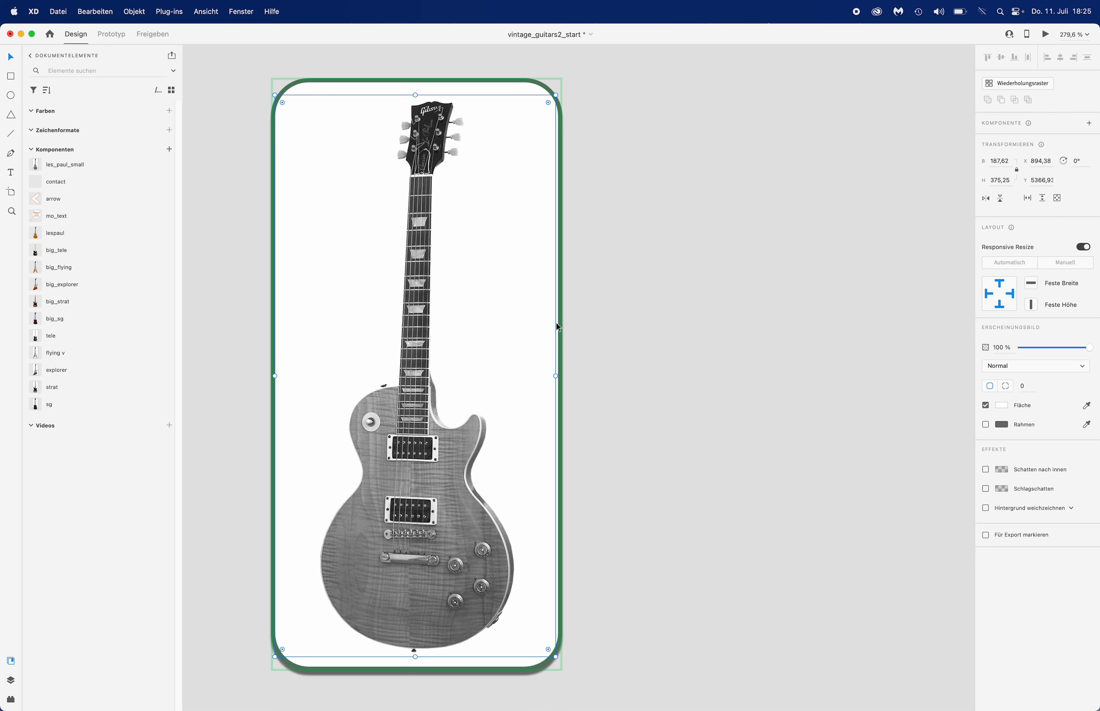
pyautogui.click(594, 73)
# Add a hover state to the les_paul_small main component, keeping the state name Hover-Zustand.
pyautogui.click(535, 80)
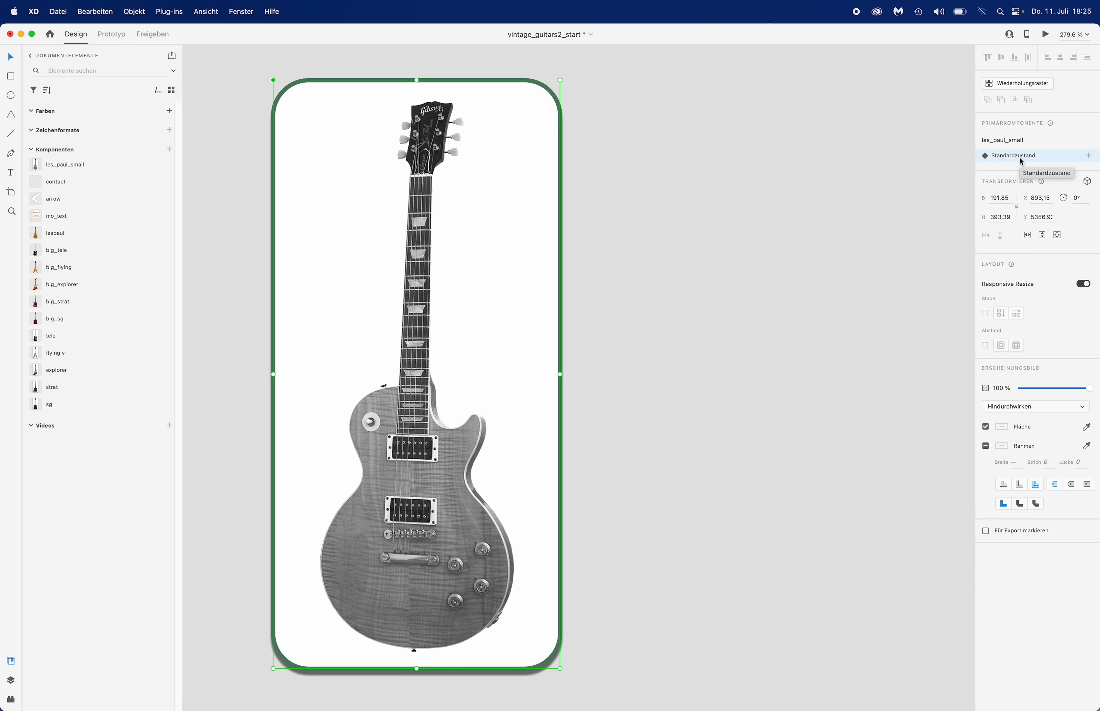
pyautogui.click(1089, 156)
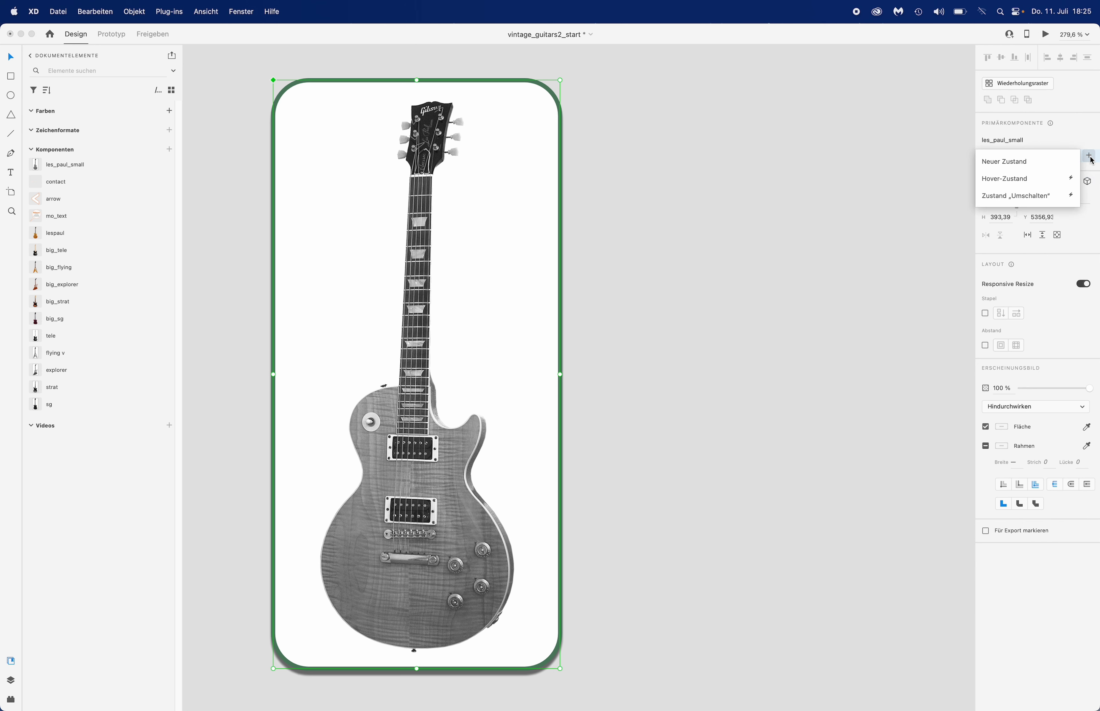
pyautogui.click(1052, 182)
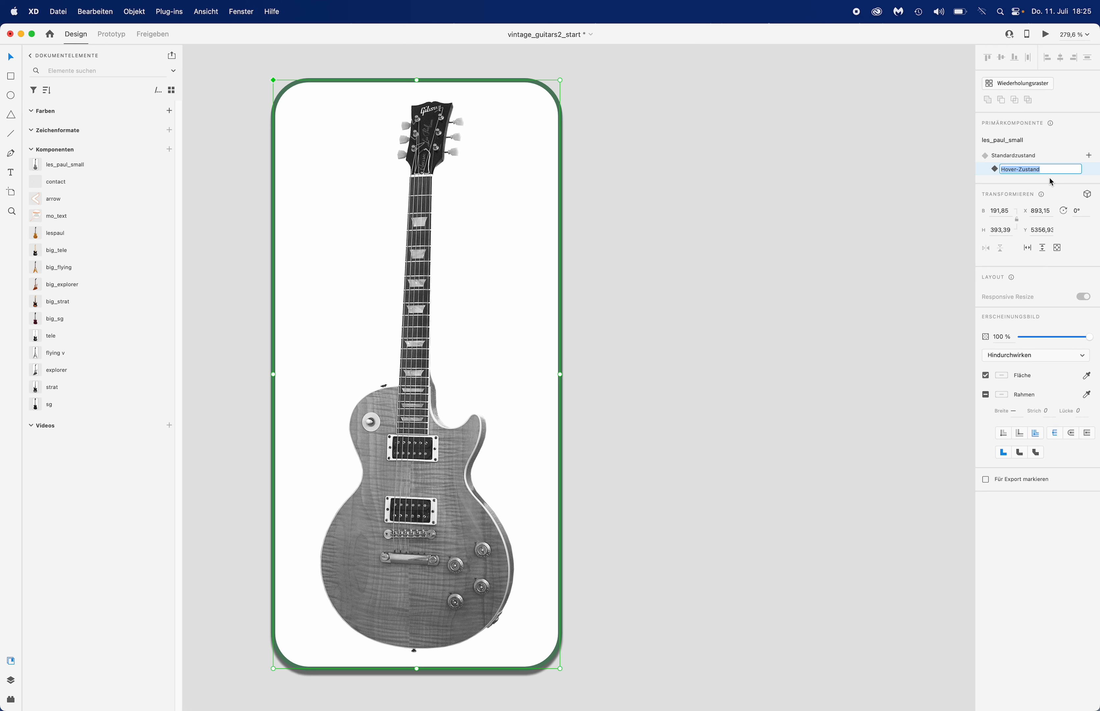
# Delete the black Farbton rectangle from the hover state of les_paul_small and switch the card back to its default state.
pyautogui.click(763, 401)
pyautogui.doubleClick(409, 508)
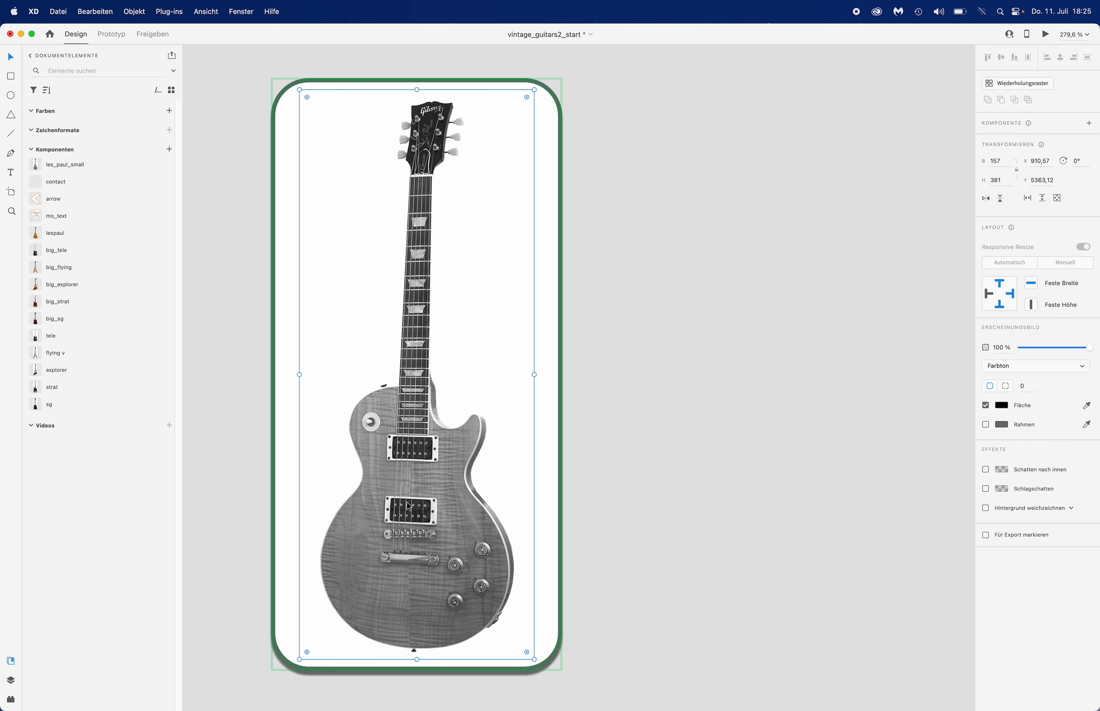
pyautogui.moveTo(409, 508); pyautogui.dragTo(452, 471)
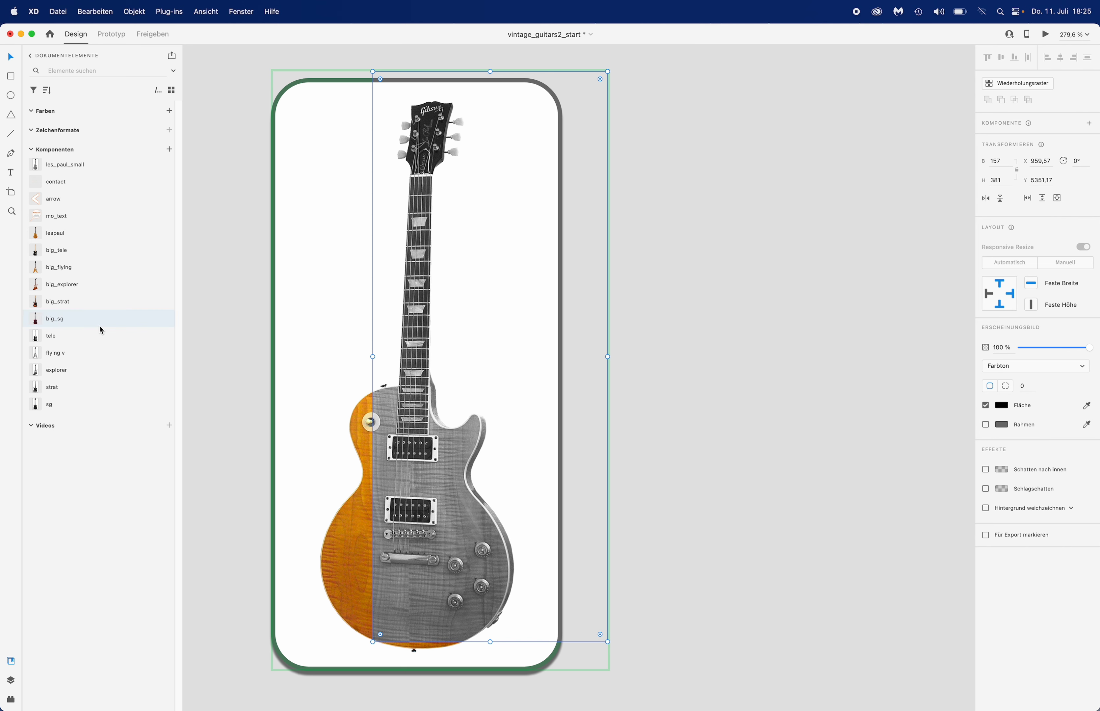
pyautogui.press('Delete')
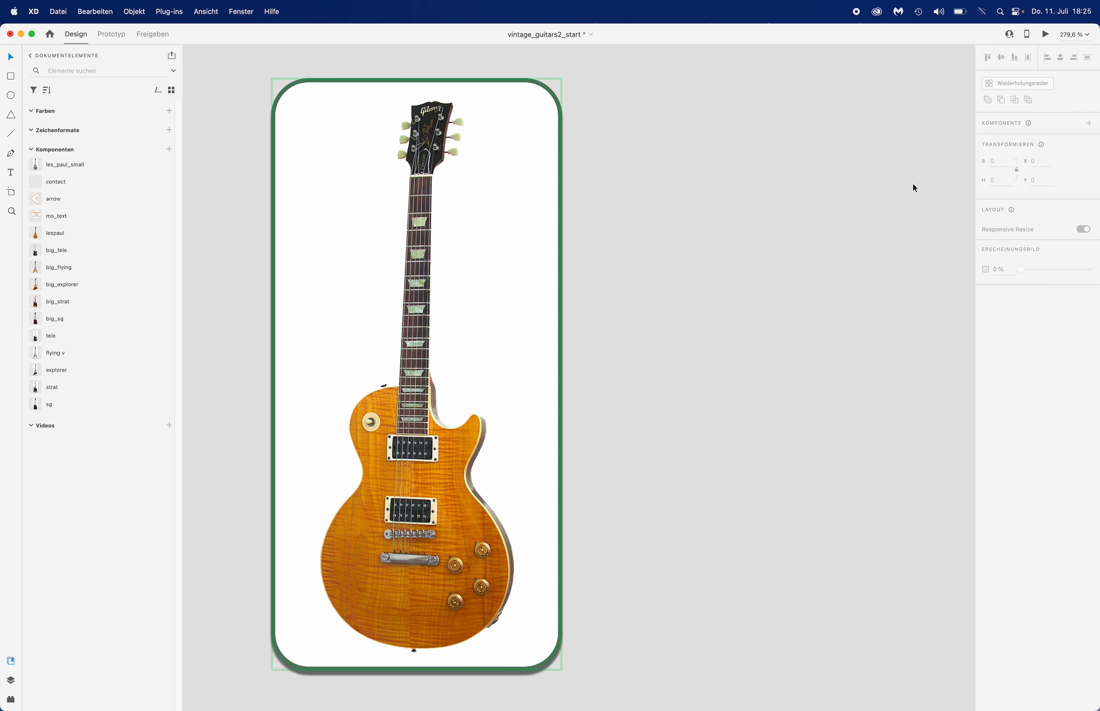
pyautogui.click(521, 220)
pyautogui.click(672, 140)
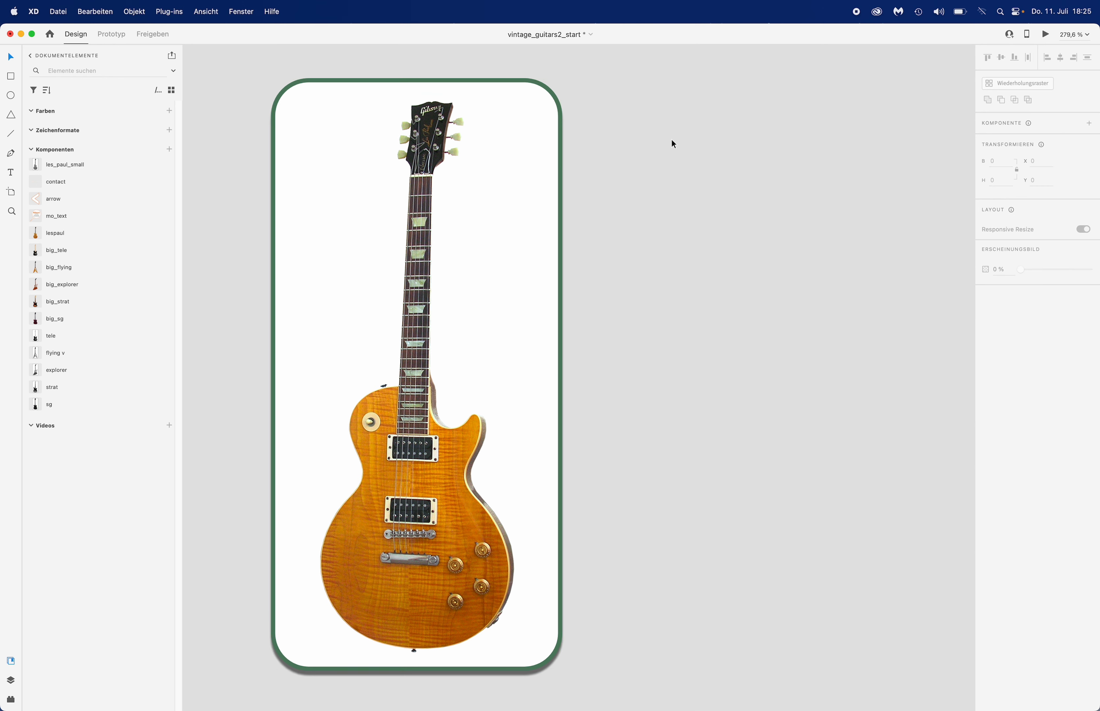
pyautogui.click(500, 145)
pyautogui.click(1005, 160)
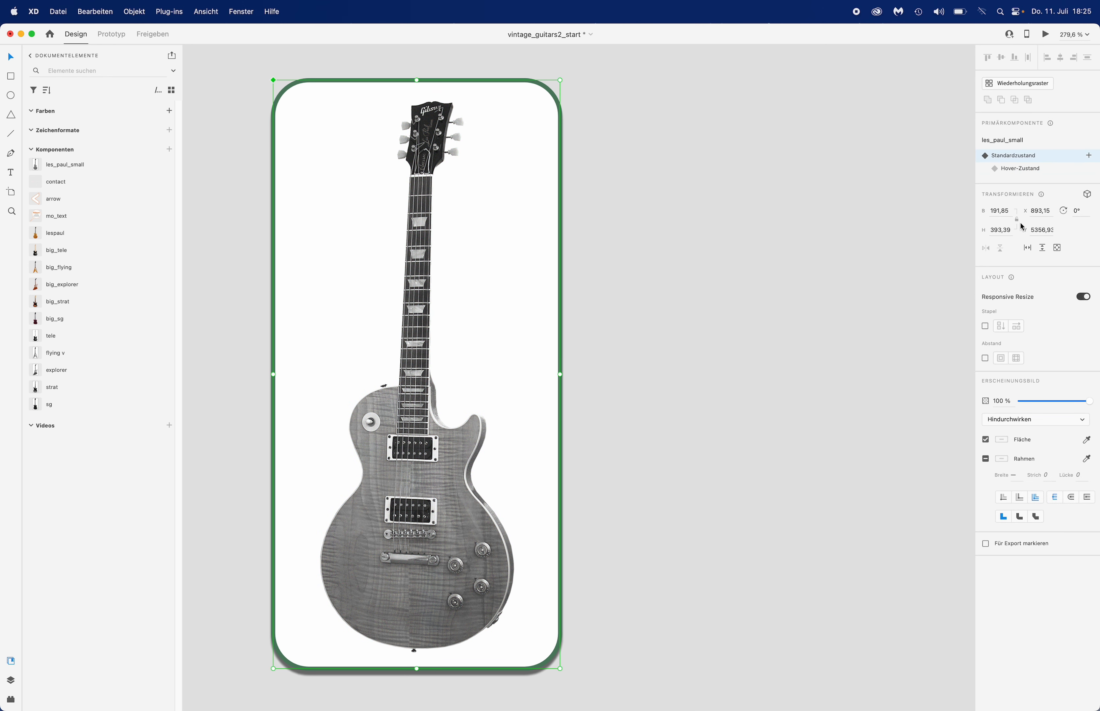
# Place the les_paul_small card below the SELECTION heading, centre it horizontally on the artboard, and preview the page.
pyautogui.press('super+1')
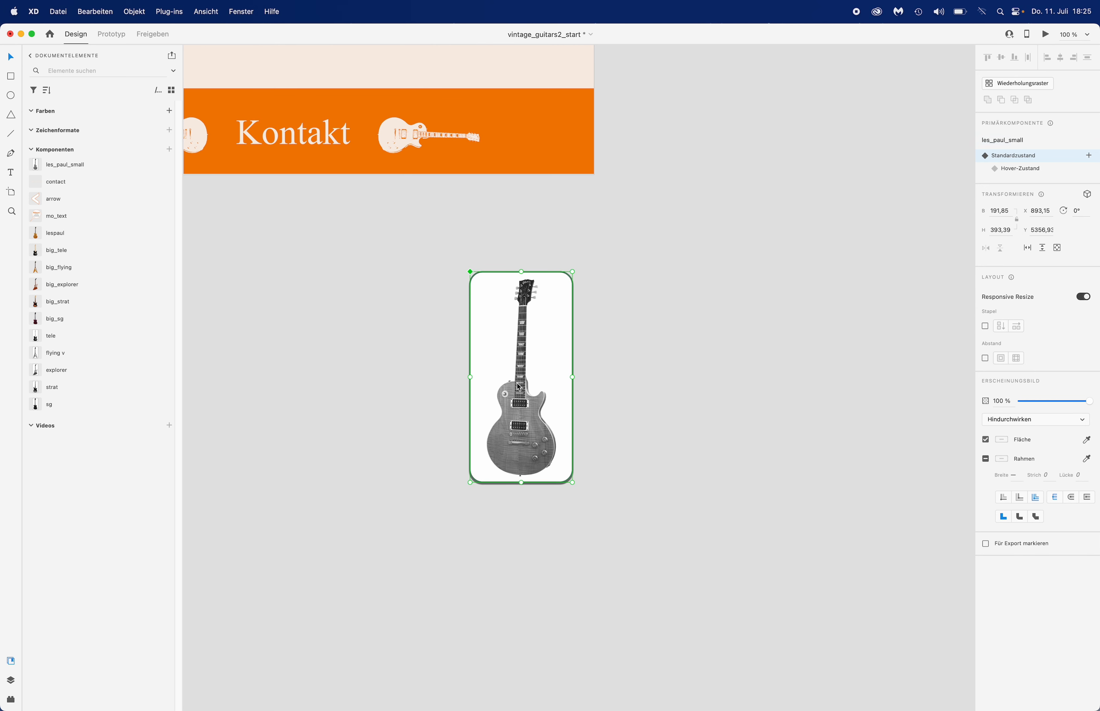
pyautogui.moveTo(642, 370); pyautogui.dragTo(692, 577)
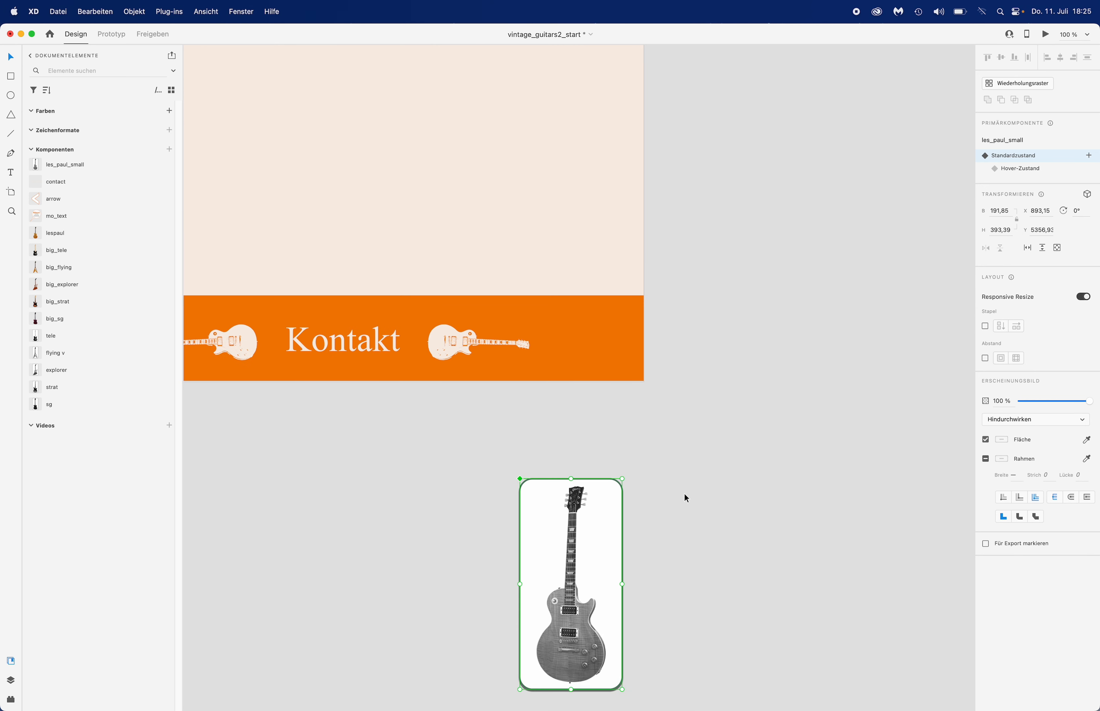
pyautogui.moveTo(572, 584); pyautogui.dragTo(354, 169)
pyautogui.moveTo(391, 223); pyautogui.dragTo(538, 422)
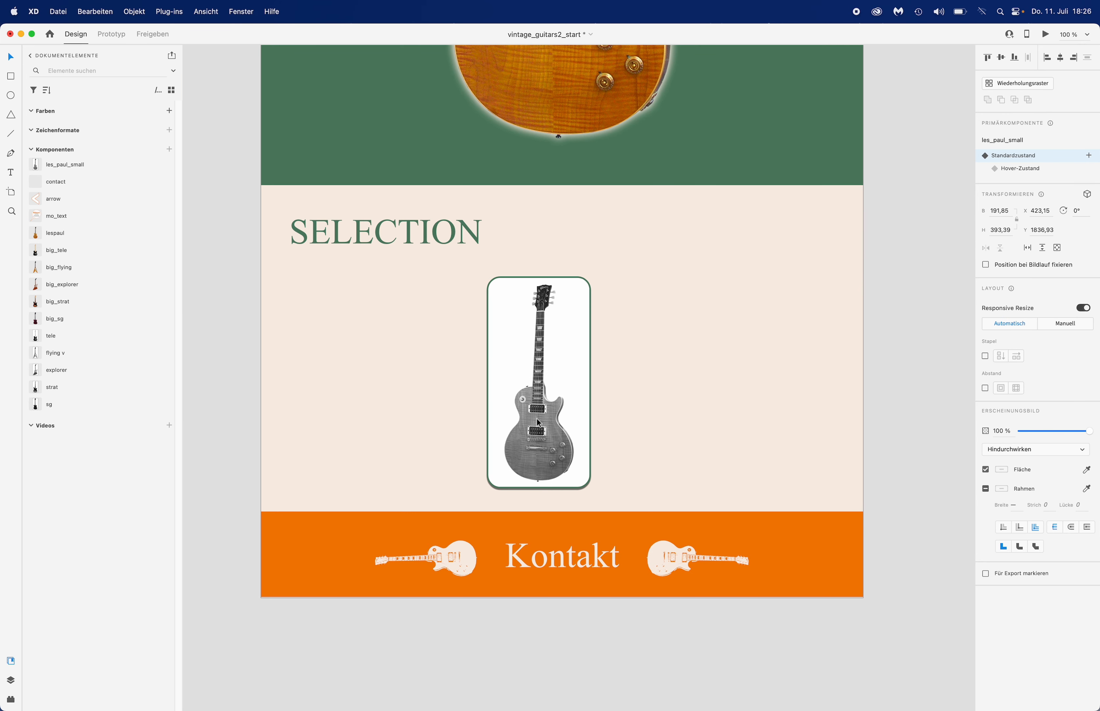
pyautogui.click(1061, 58)
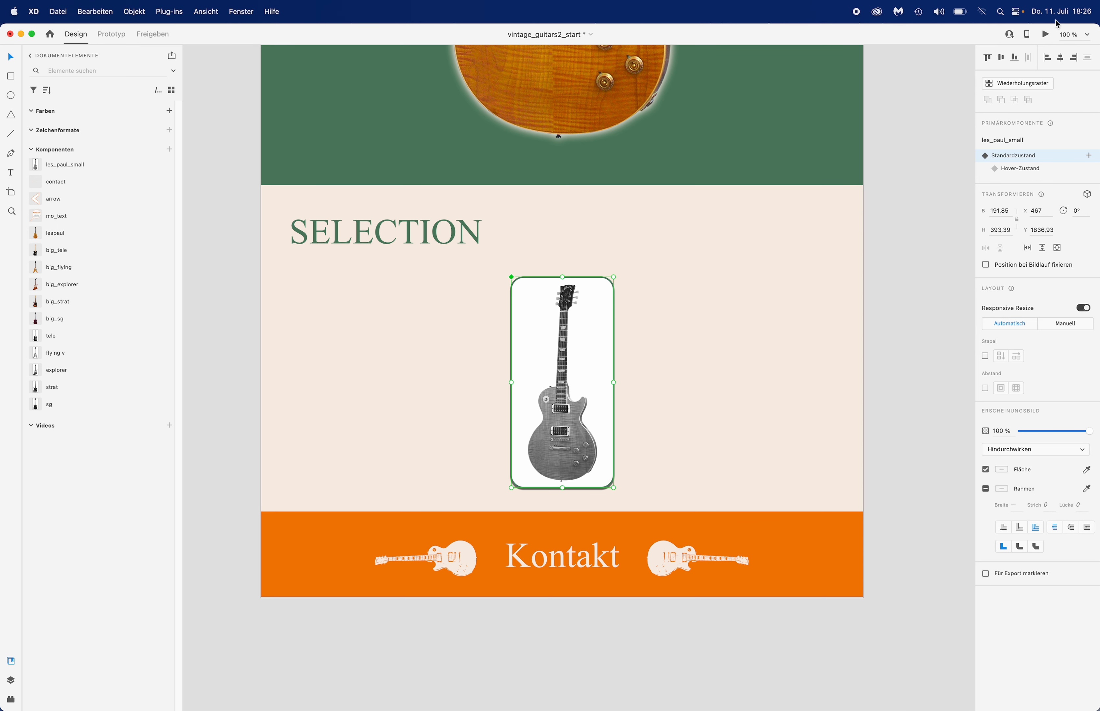
pyautogui.click(1046, 35)
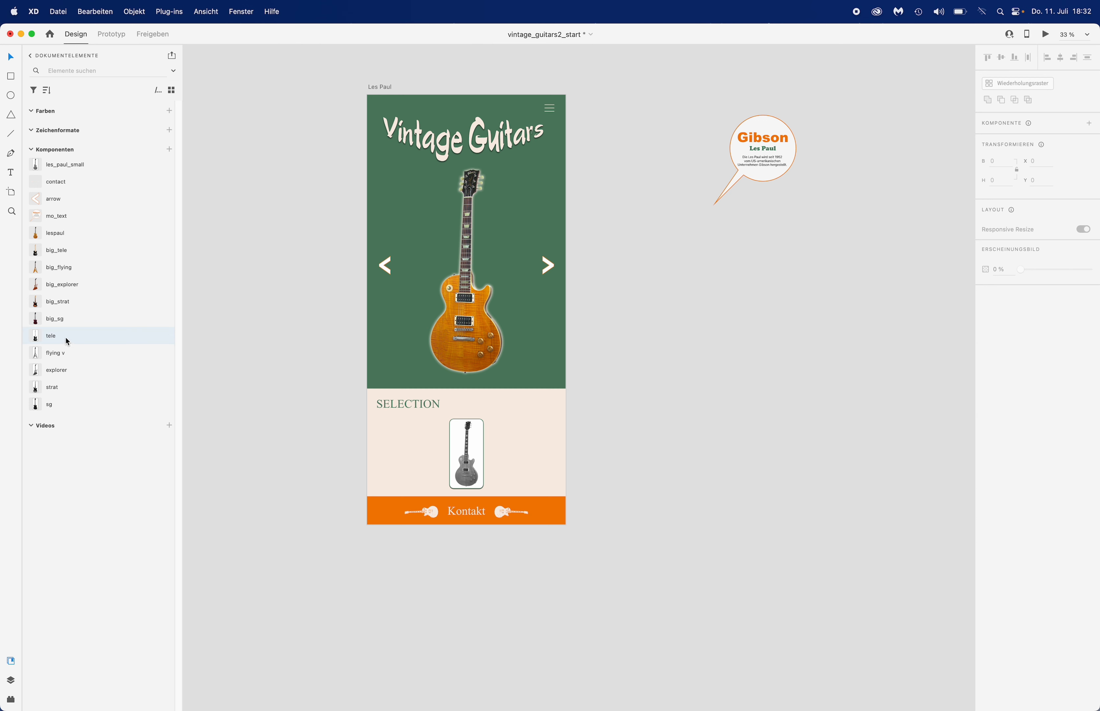
# Add the tele and flying v cards before the Les Paul card and the sg and strat cards after it in the SELECTION row.
pyautogui.moveTo(46, 342); pyautogui.dragTo(427, 451)
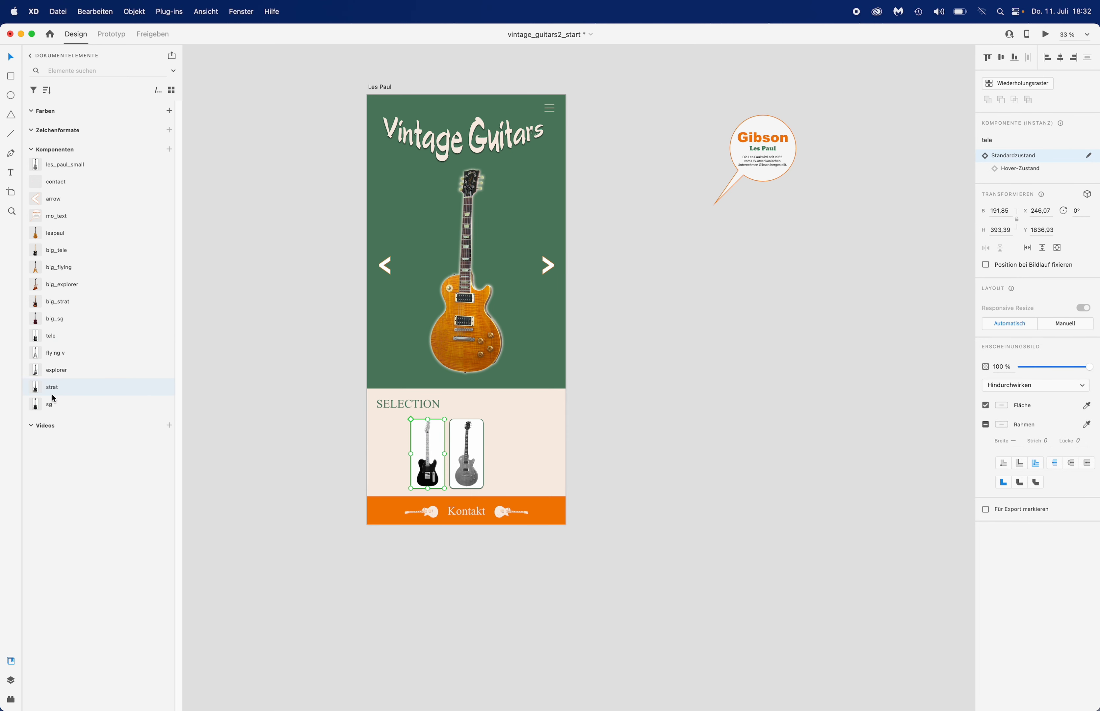
pyautogui.moveTo(48, 404); pyautogui.dragTo(487, 430)
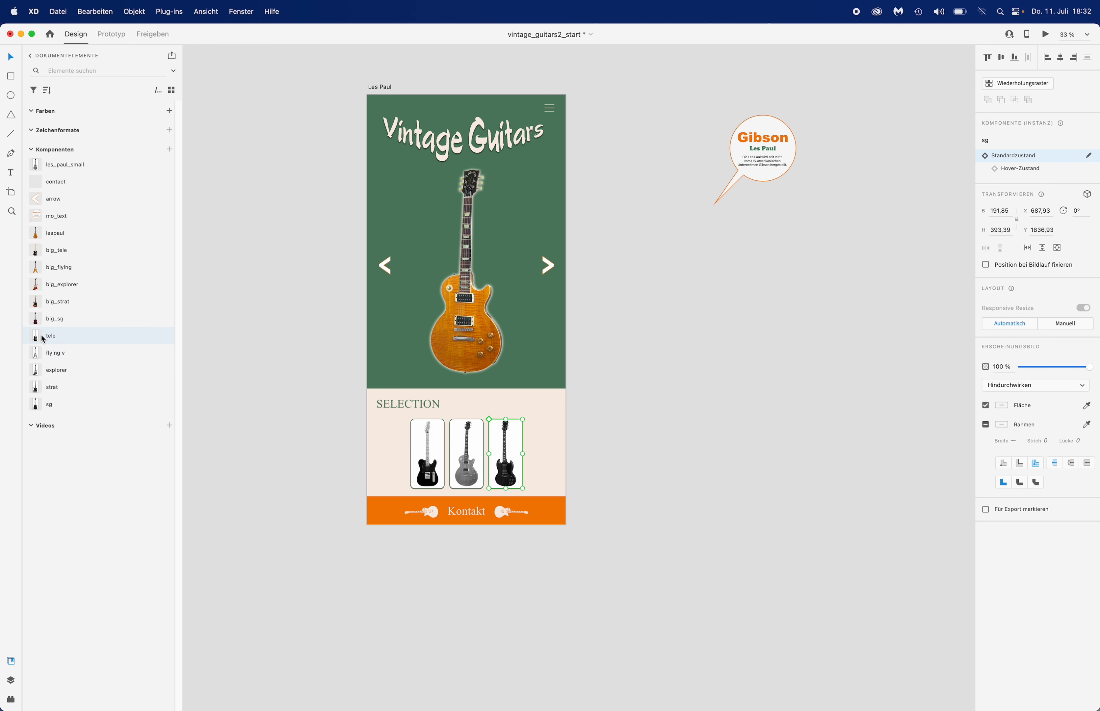
pyautogui.moveTo(42, 390); pyautogui.dragTo(542, 449)
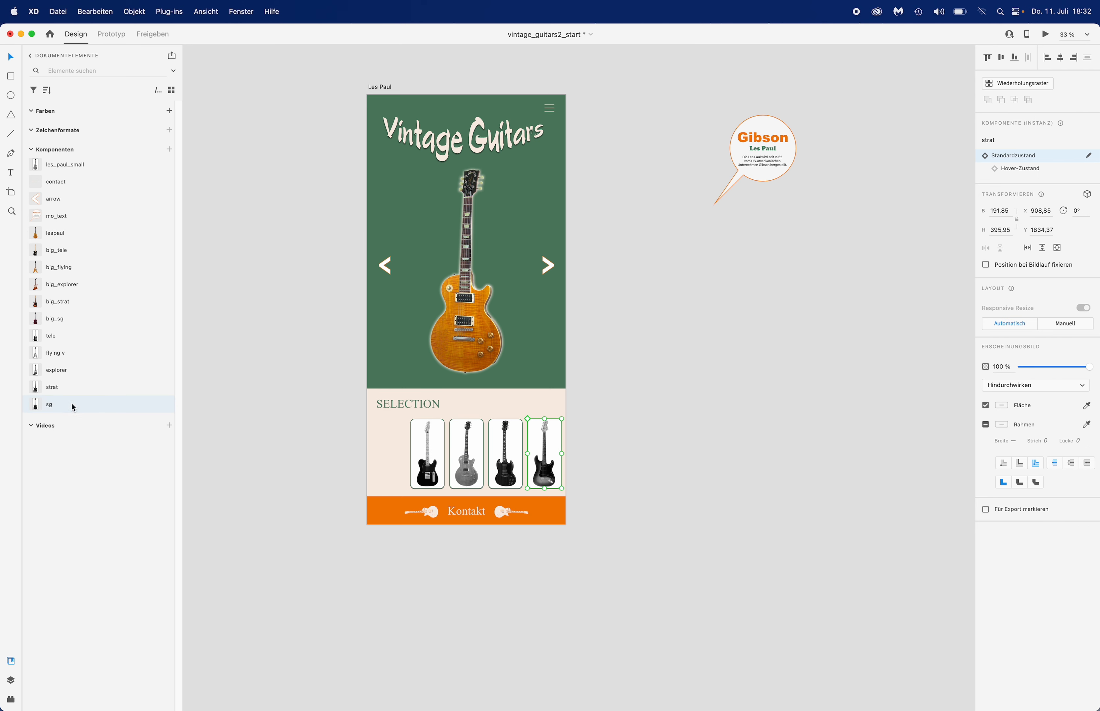
pyautogui.moveTo(46, 353); pyautogui.dragTo(386, 442)
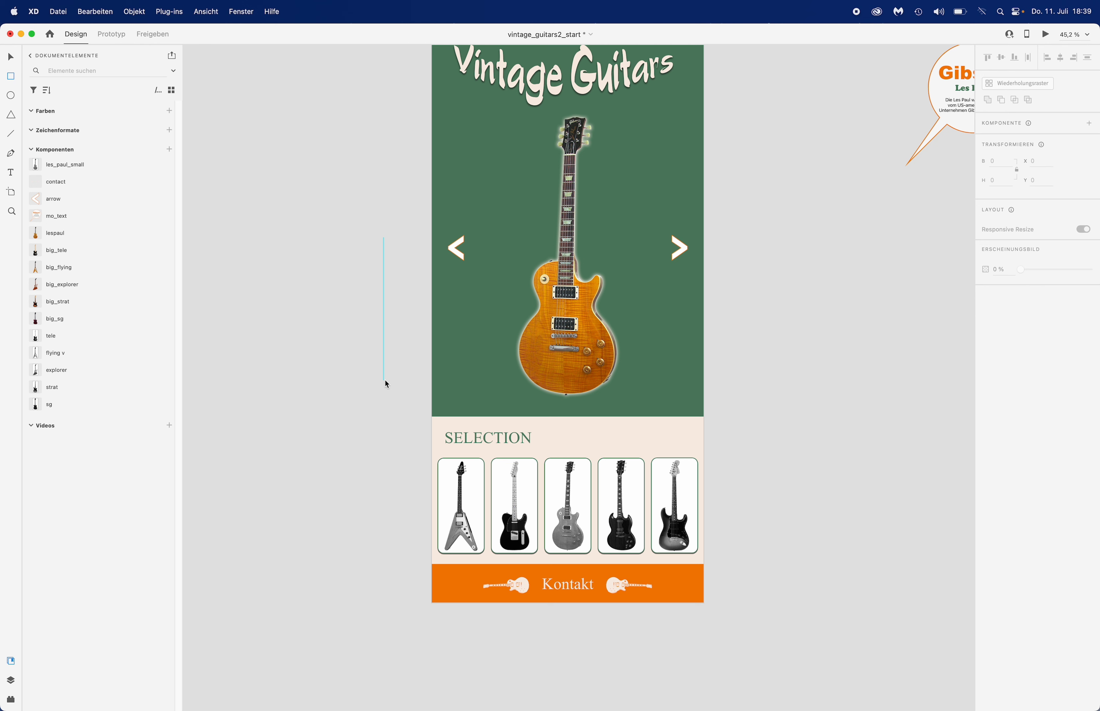
# Draw a borderless rectangle about 297 by 443 over the flying v card and the artboard edge, filled with the saved cream colour #F6EDE5.
pyautogui.moveTo(402, 451); pyautogui.dragTo(473, 558)
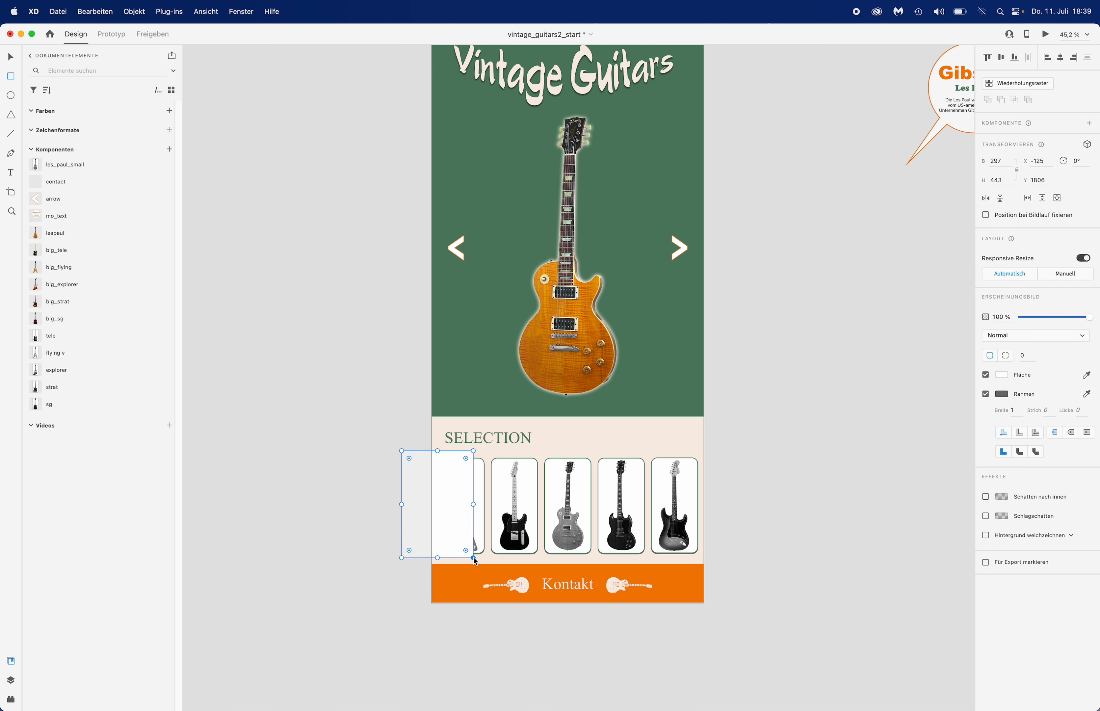
pyautogui.click(986, 396)
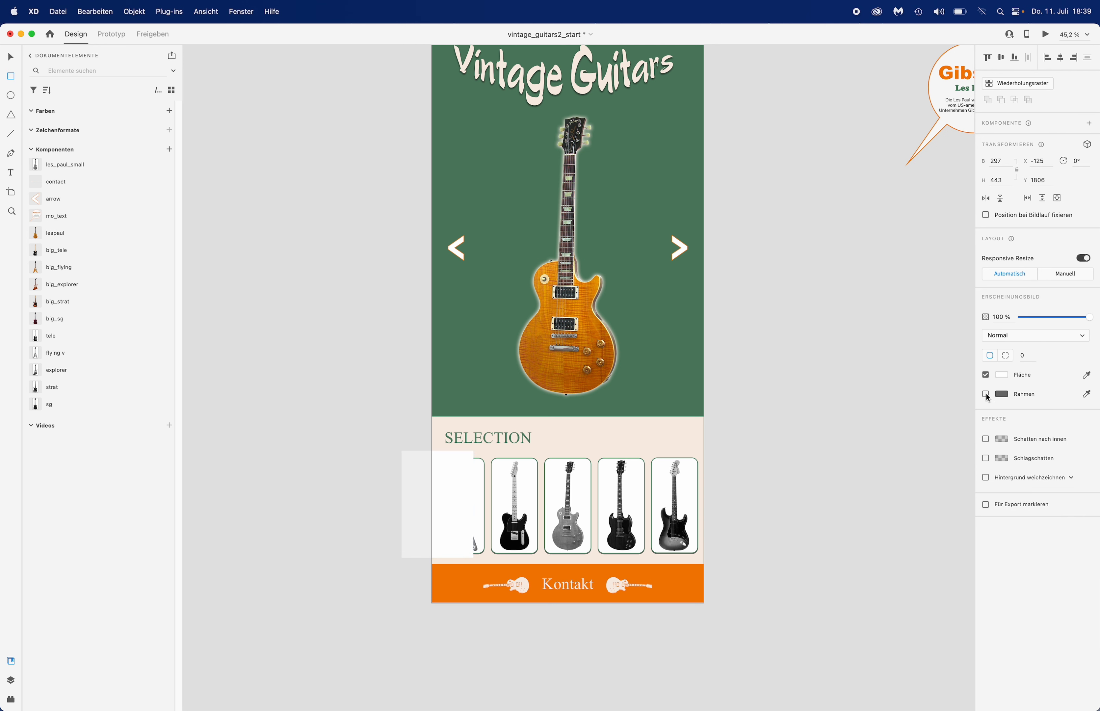
pyautogui.click(1003, 375)
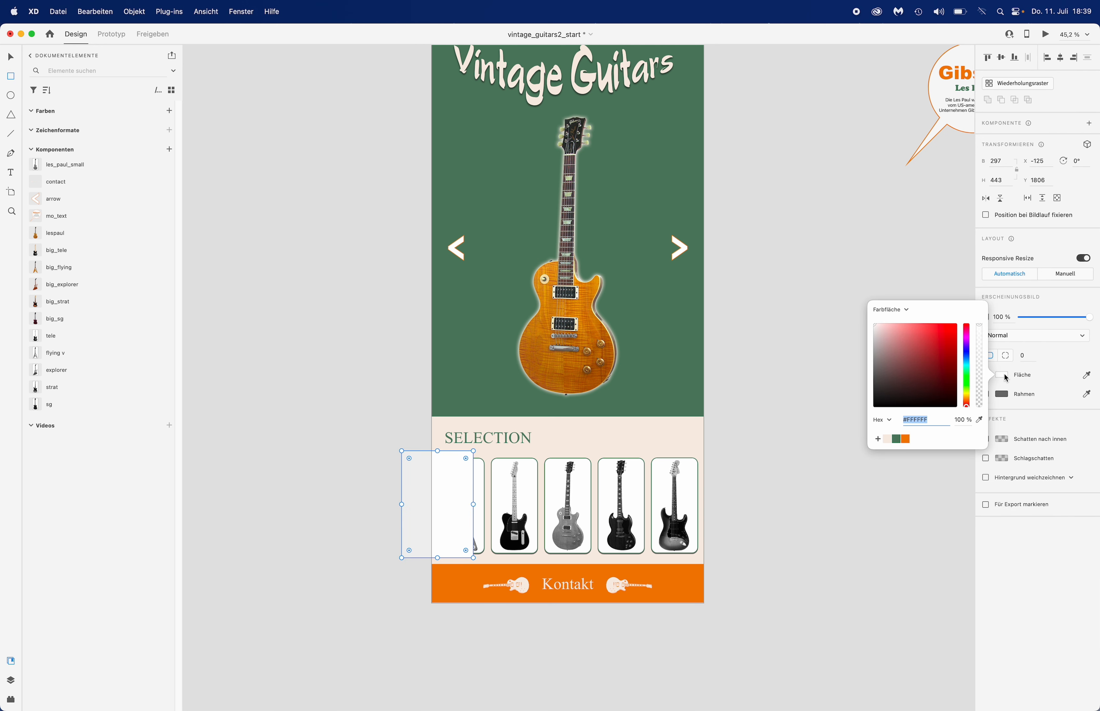
pyautogui.click(888, 441)
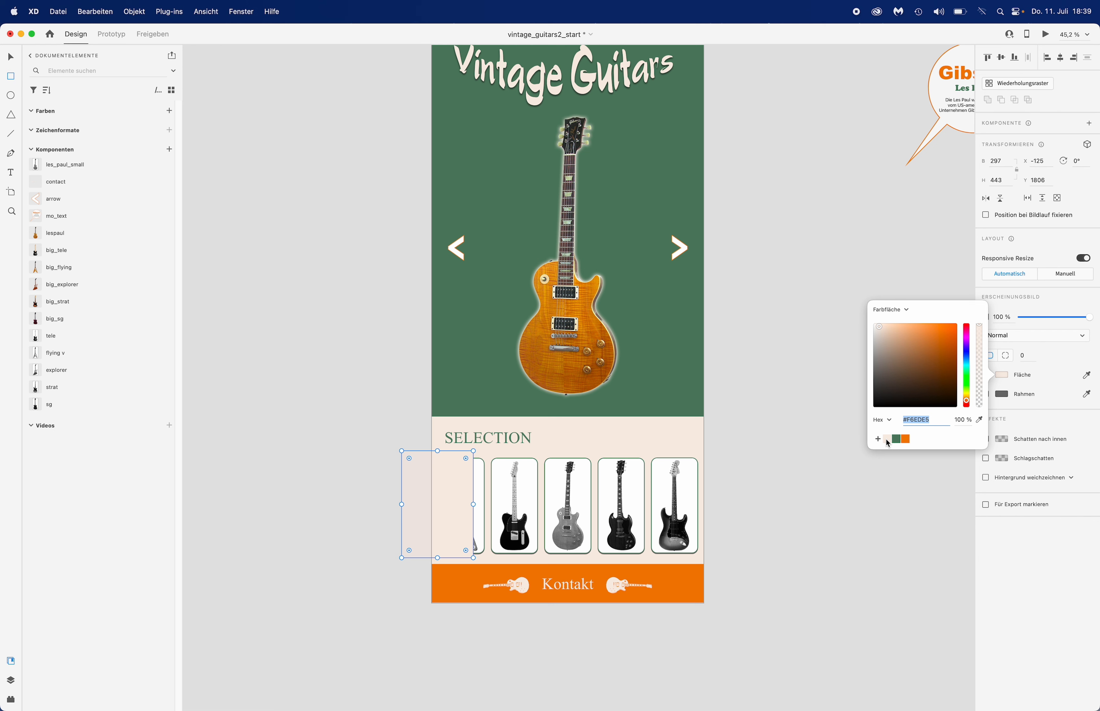
# Change the rectangle's fill to a horizontal linear gradient from cream to cream #F6EDE5 at 0 % opacity.
pyautogui.click(905, 311)
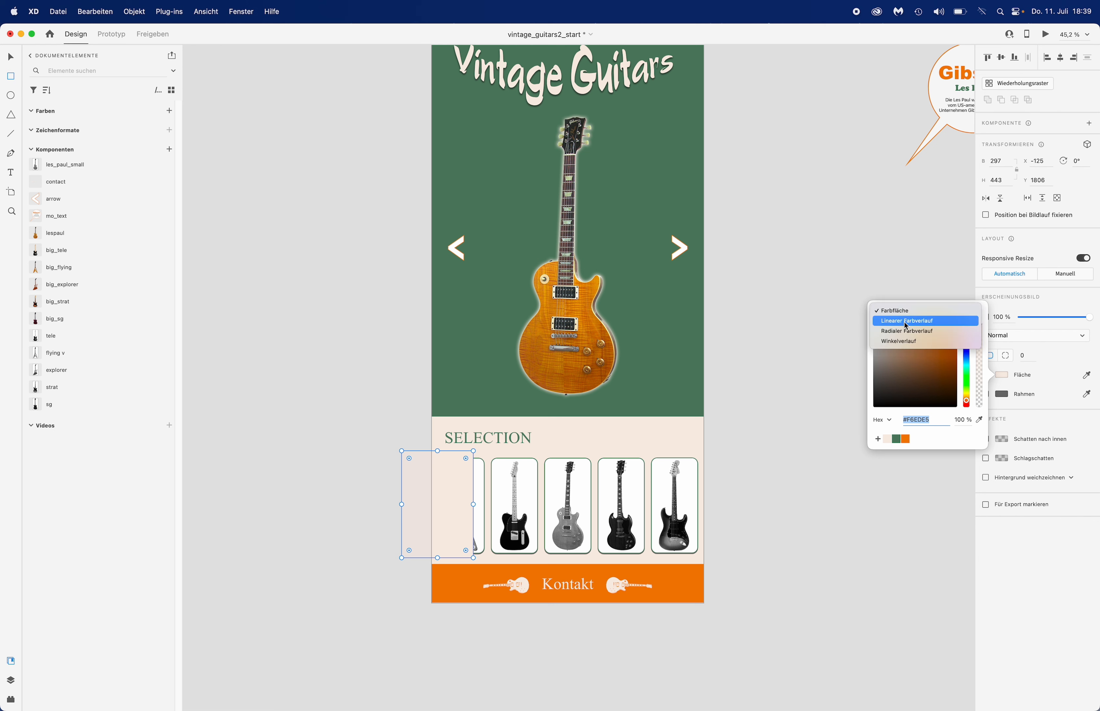
pyautogui.click(906, 321)
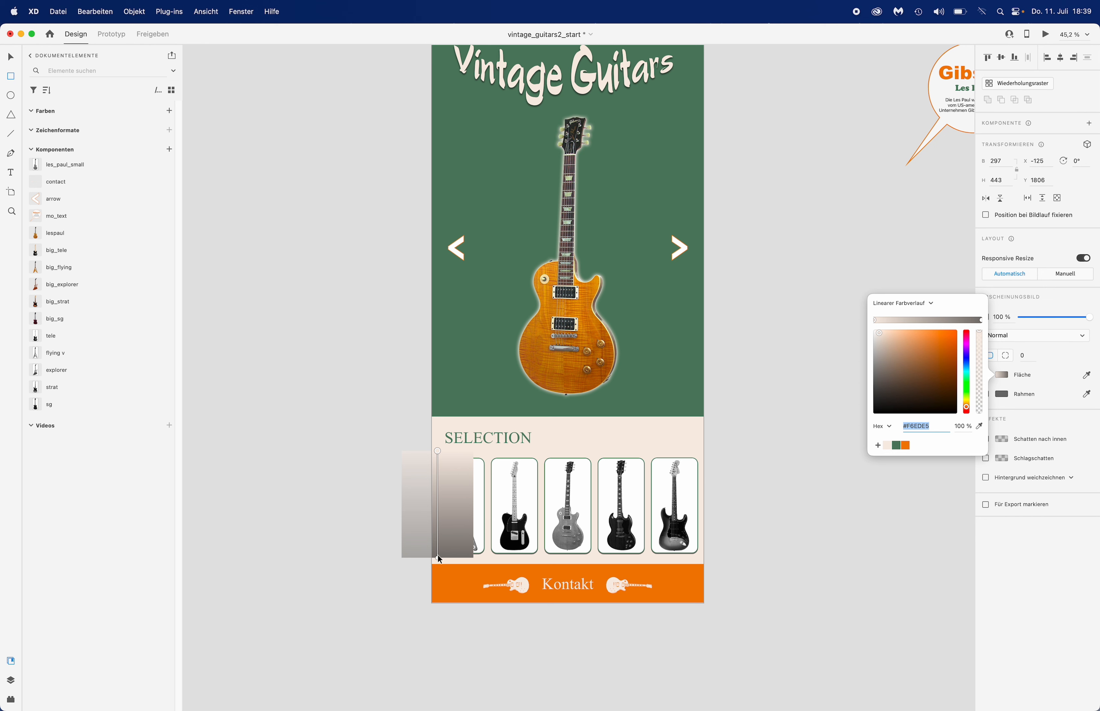
pyautogui.moveTo(438, 559)
pyautogui.mouseDown()
pyautogui.moveTo(480, 514)
pyautogui.moveTo(496, 453)
pyautogui.mouseUp()
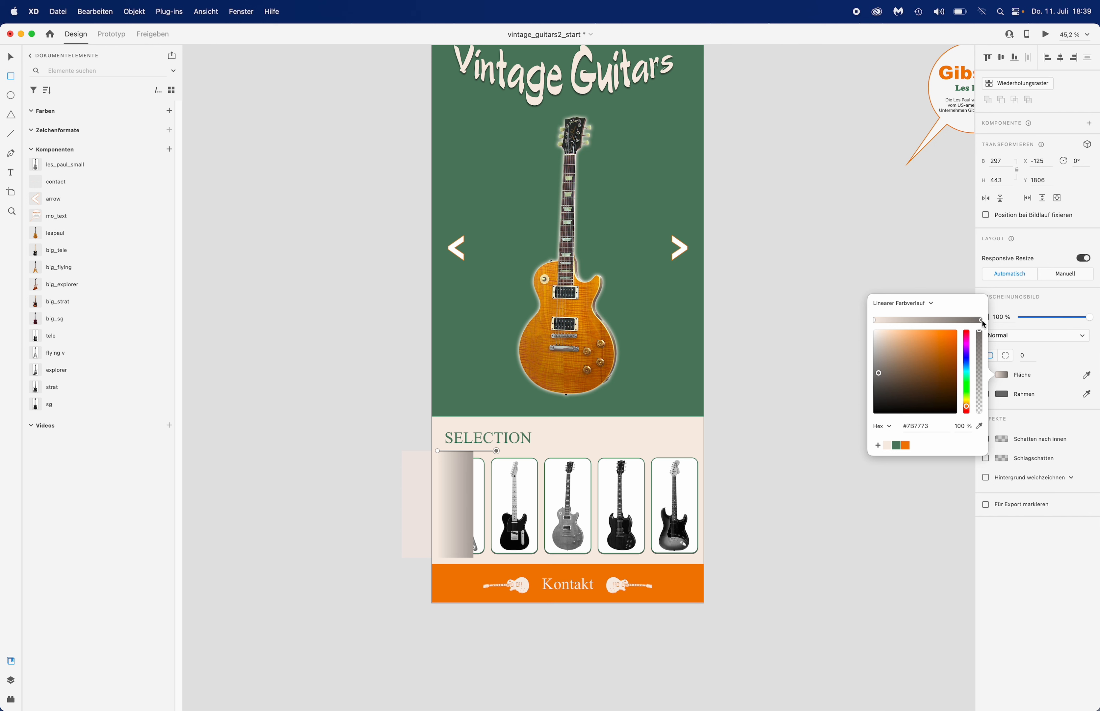
pyautogui.click(887, 447)
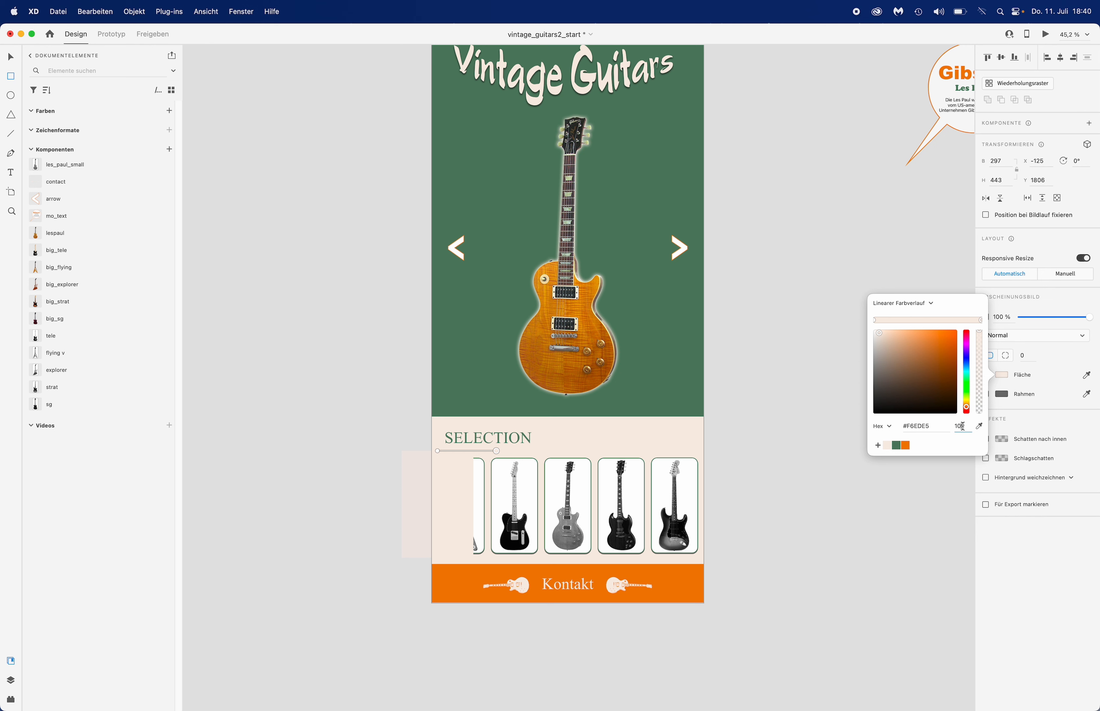
pyautogui.moveTo(962, 426); pyautogui.dragTo(946, 426)
pyautogui.press('BackSpace')
pyautogui.press('Return')
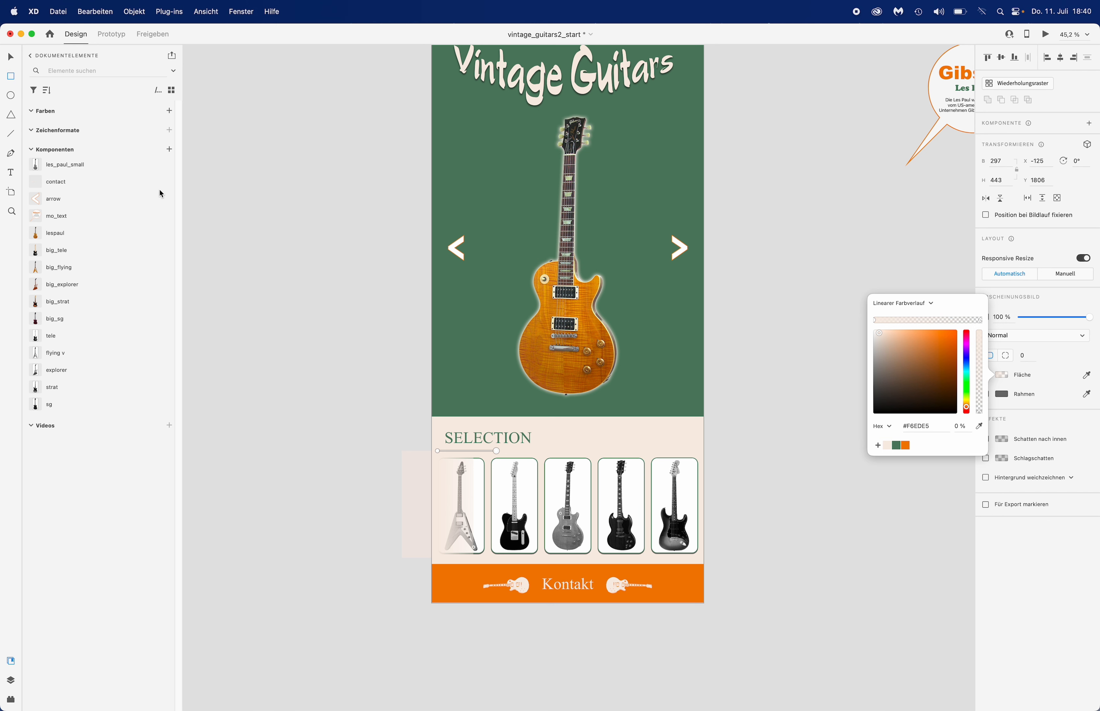
# Move the gradient rectangle further over the flying v card, to X -80 and Y 1812.
pyautogui.click(12, 61)
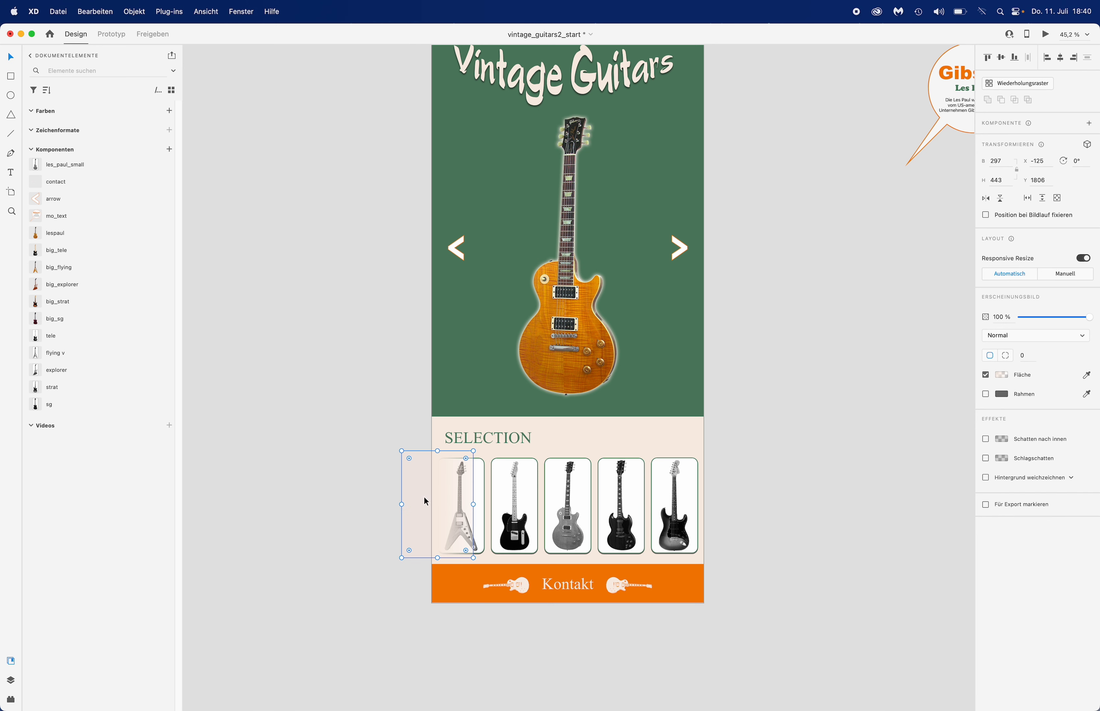
pyautogui.moveTo(426, 501); pyautogui.dragTo(431, 501)
pyautogui.moveTo(432, 501); pyautogui.dragTo(436, 499)
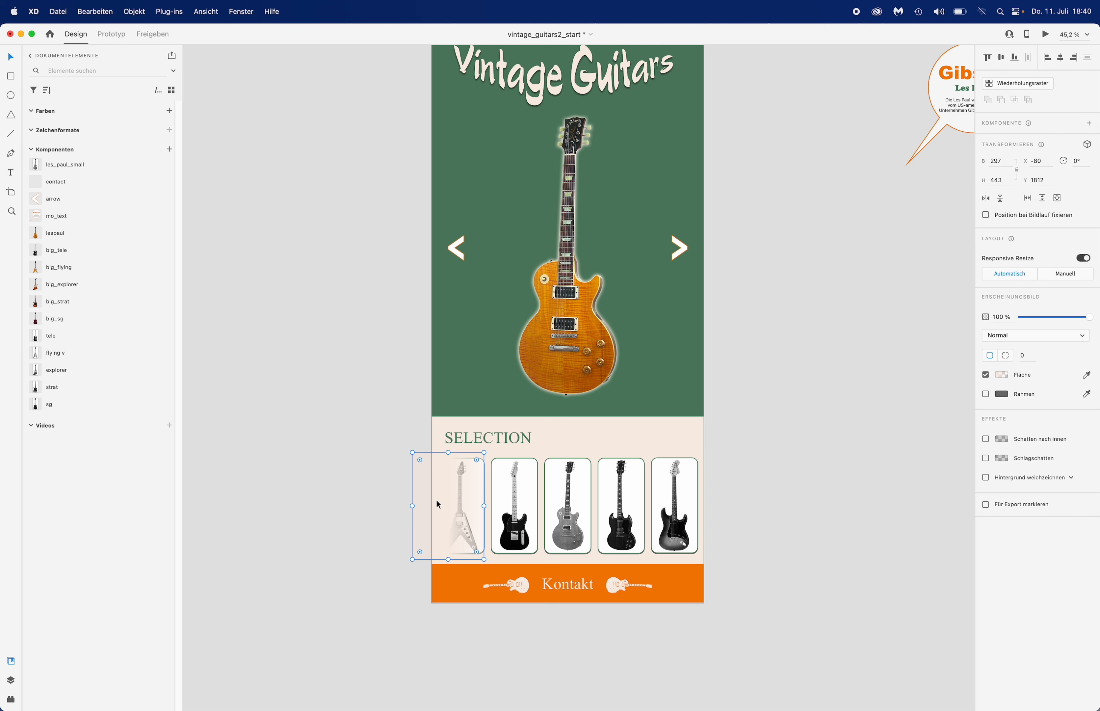
# Duplicate the gradient rectangle over the strat card, rotate the copy 180°, and shift it to fade that card towards the artboard edge.
pyautogui.press('alt')
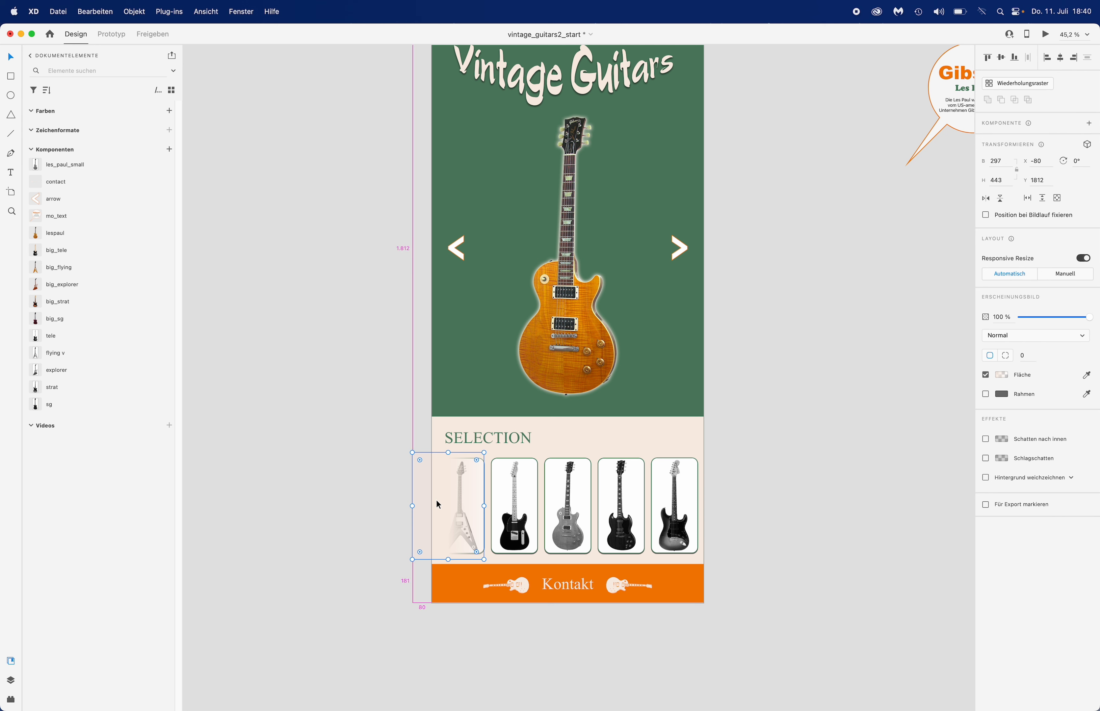
pyautogui.moveTo(436, 500); pyautogui.dragTo(684, 506)
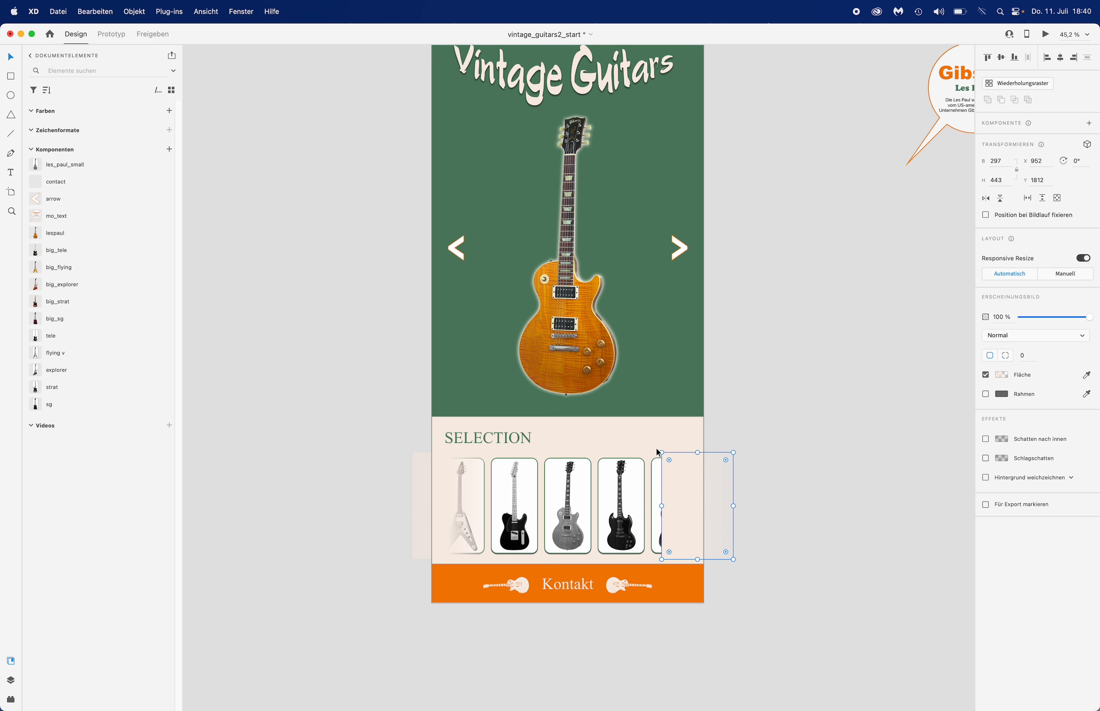
pyautogui.moveTo(661, 448); pyautogui.dragTo(742, 588)
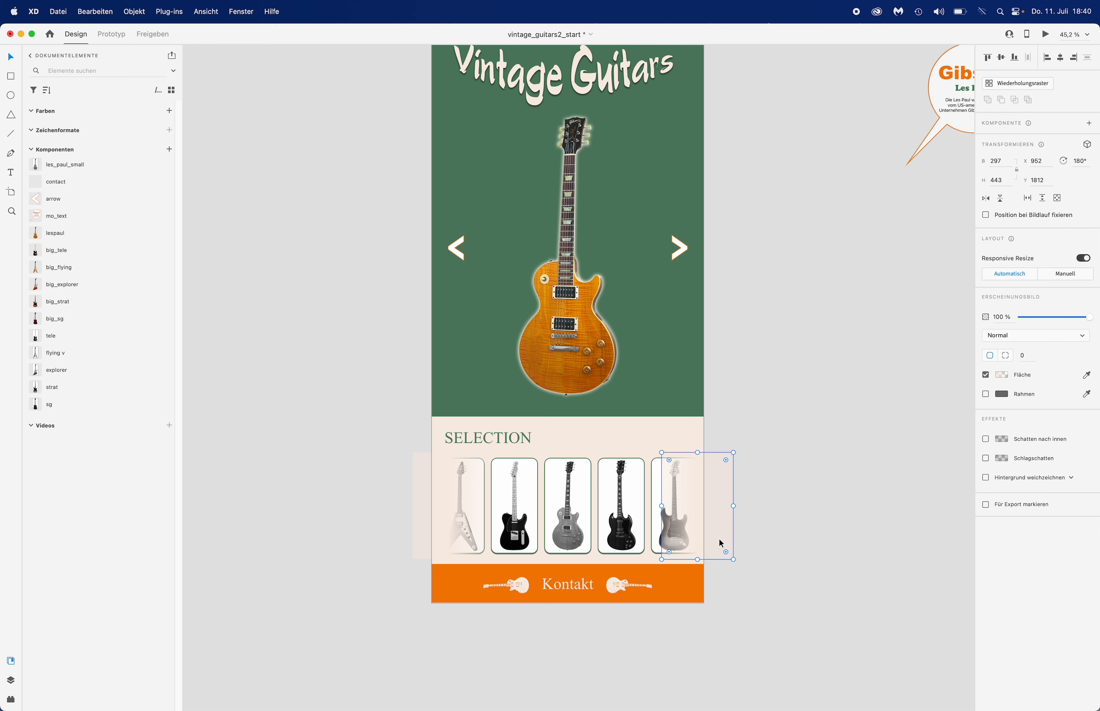
pyautogui.moveTo(722, 543); pyautogui.dragTo(709, 540)
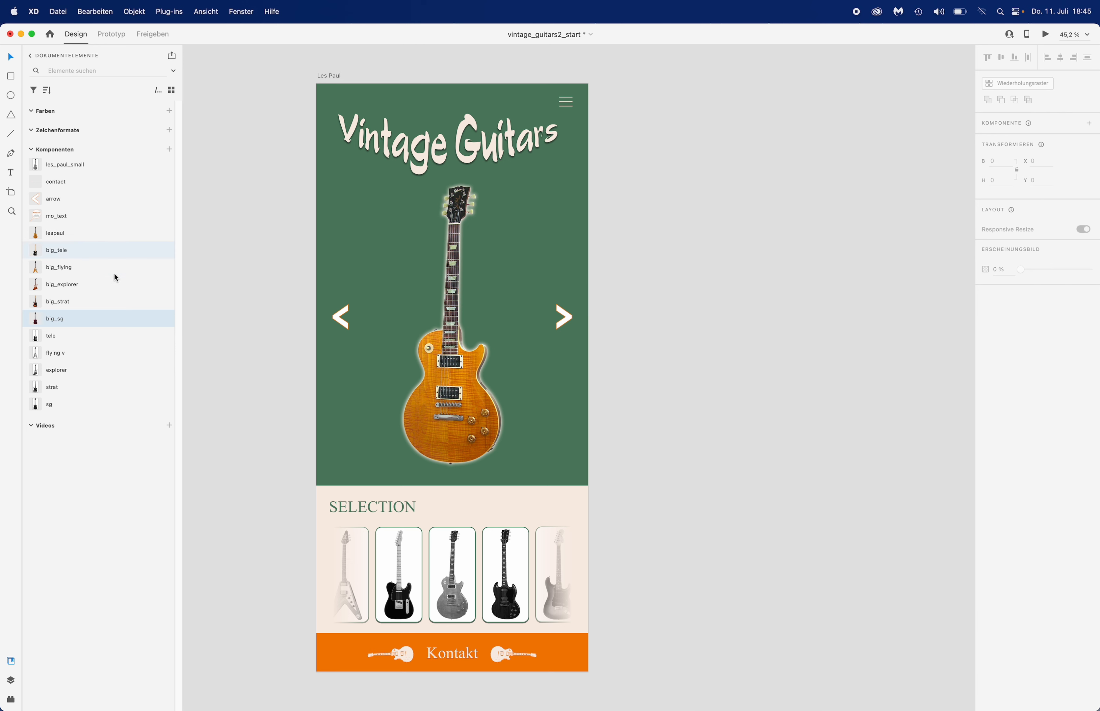
# Open the big_sg main component for editing and add a hover state to it.
pyautogui.rightClick(55, 325)
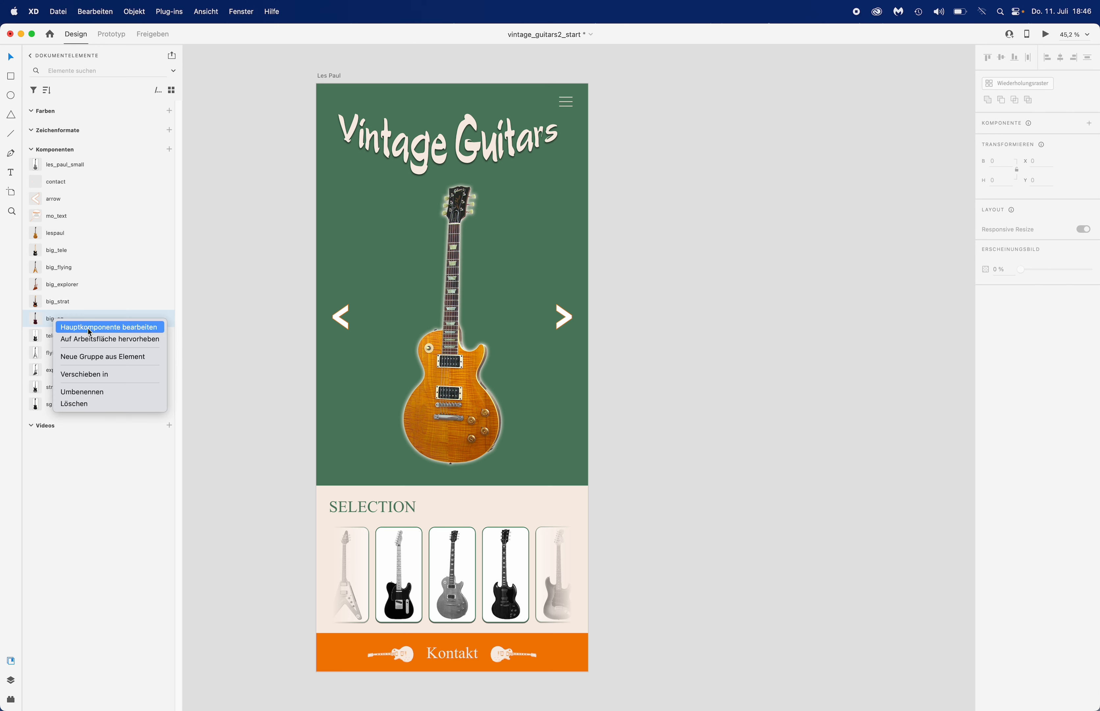
pyautogui.click(107, 327)
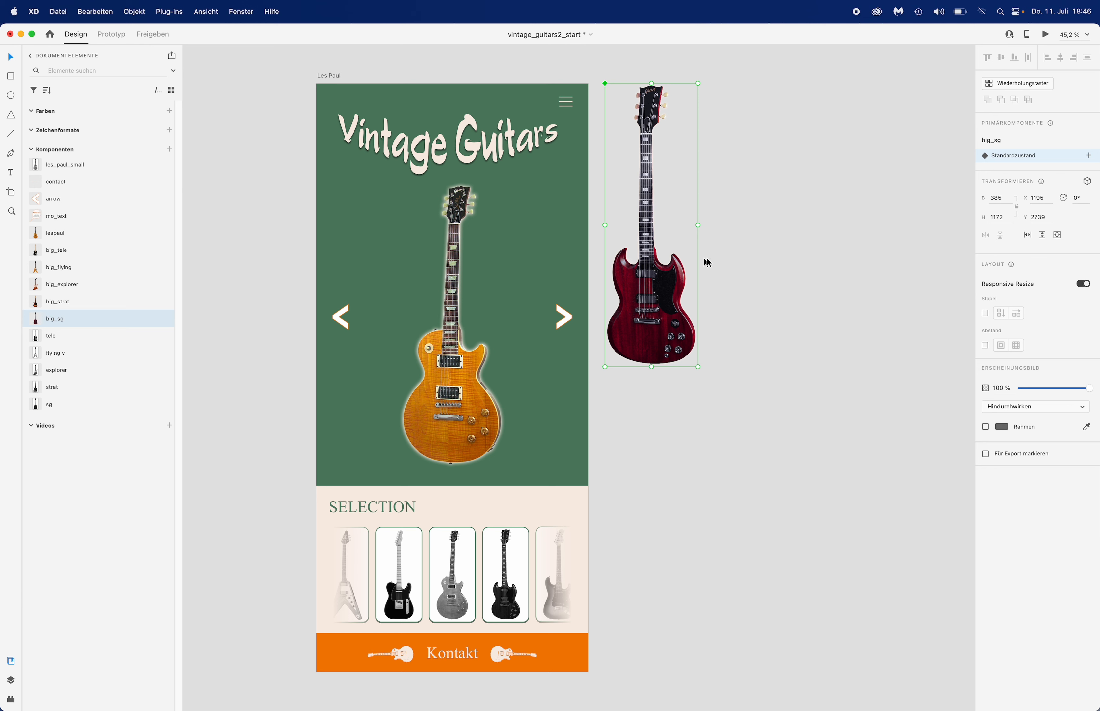
pyautogui.click(1090, 157)
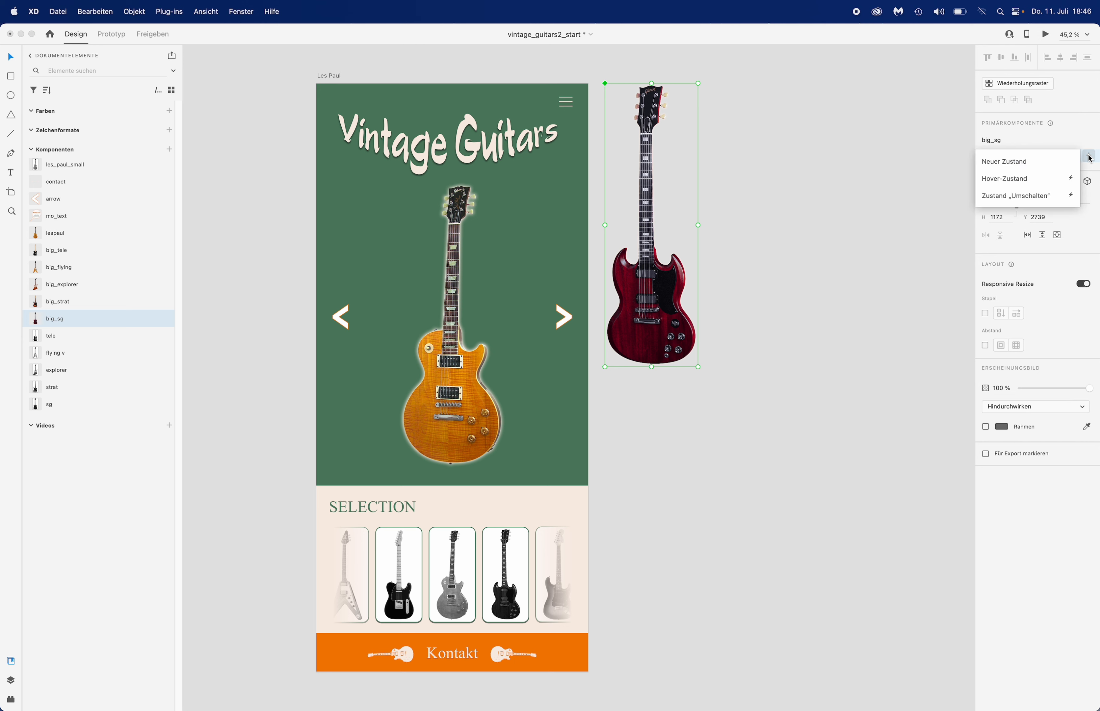
pyautogui.click(1034, 176)
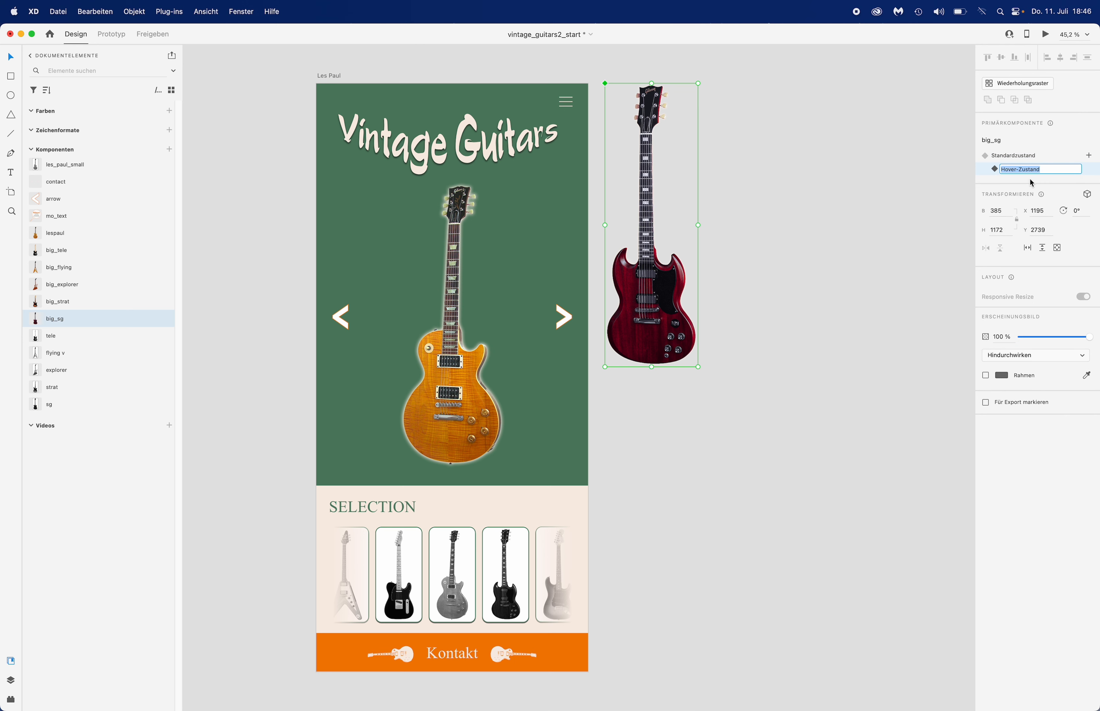
# Insert the mo_text speech bubble into the big_sg hover state, beside the guitar at X 1481 and Y 2882.
pyautogui.doubleClick(660, 309)
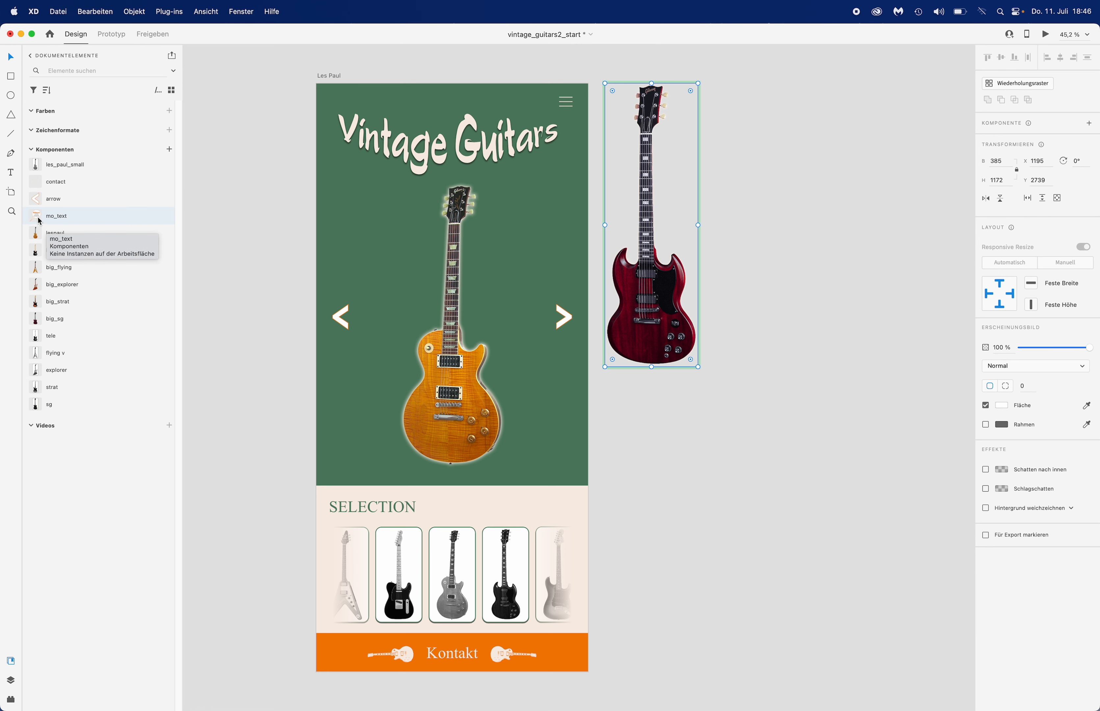
pyautogui.moveTo(39, 221); pyautogui.dragTo(698, 174)
pyautogui.moveTo(753, 237); pyautogui.dragTo(740, 175)
pyautogui.moveTo(754, 220); pyautogui.dragTo(740, 187)
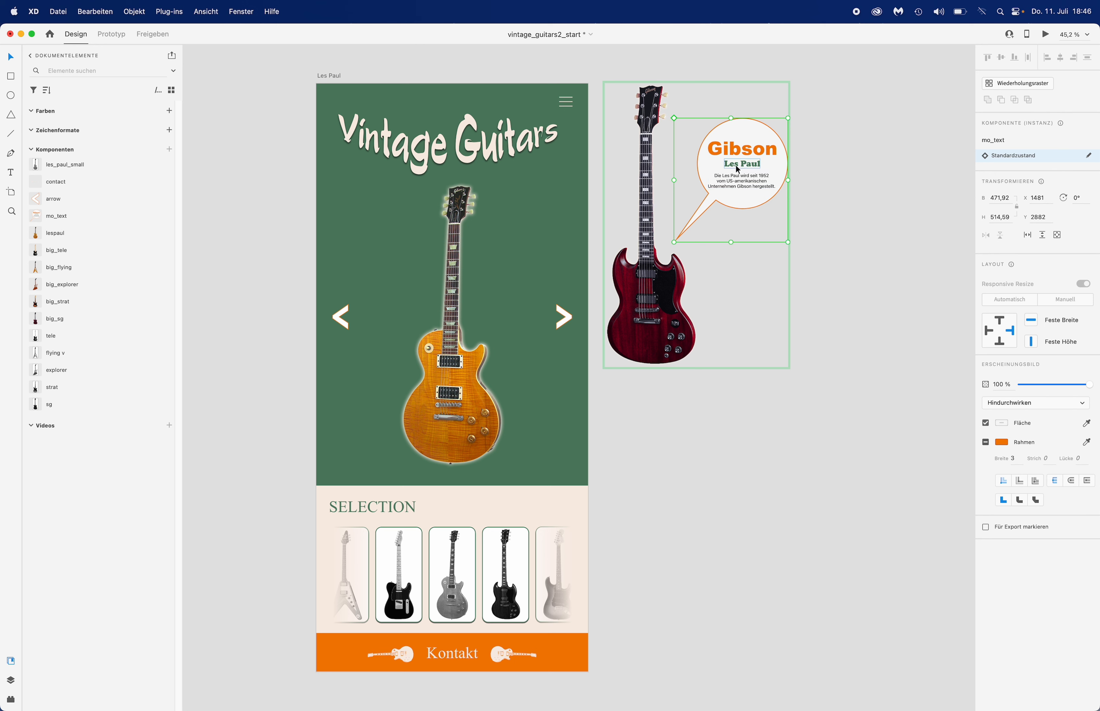
# Change the model name in the Gibson speech bubble to SG and shift it towards the bubble's centre, to X 1717.
pyautogui.doubleClick(737, 169)
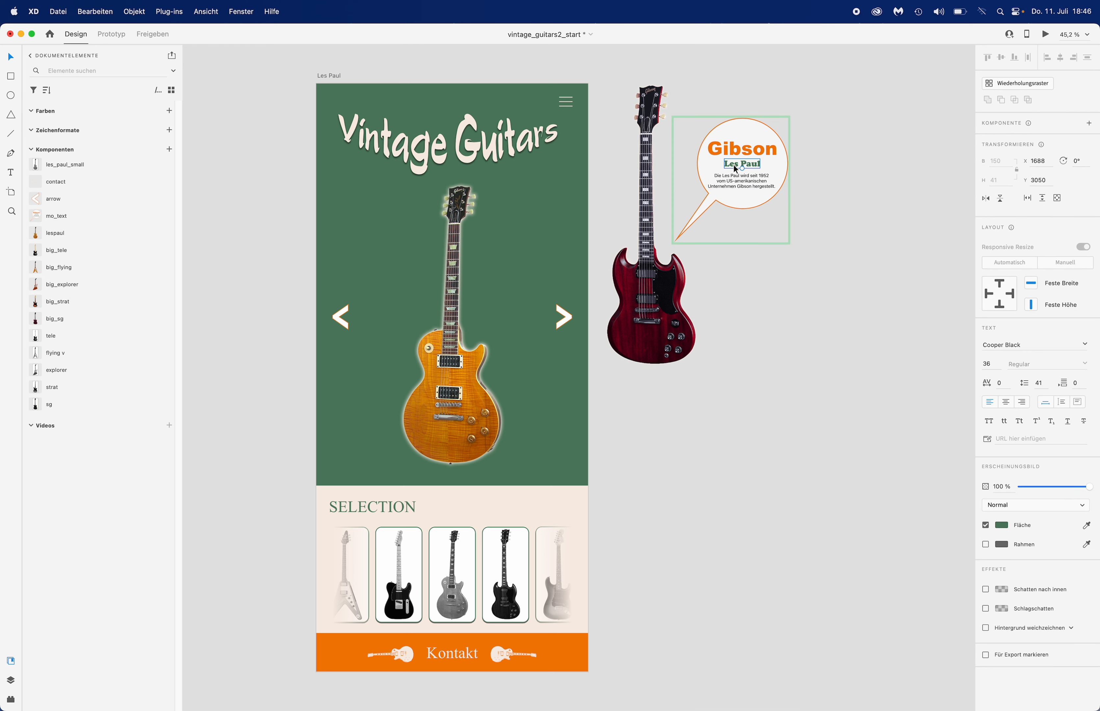
pyautogui.doubleClick(735, 167)
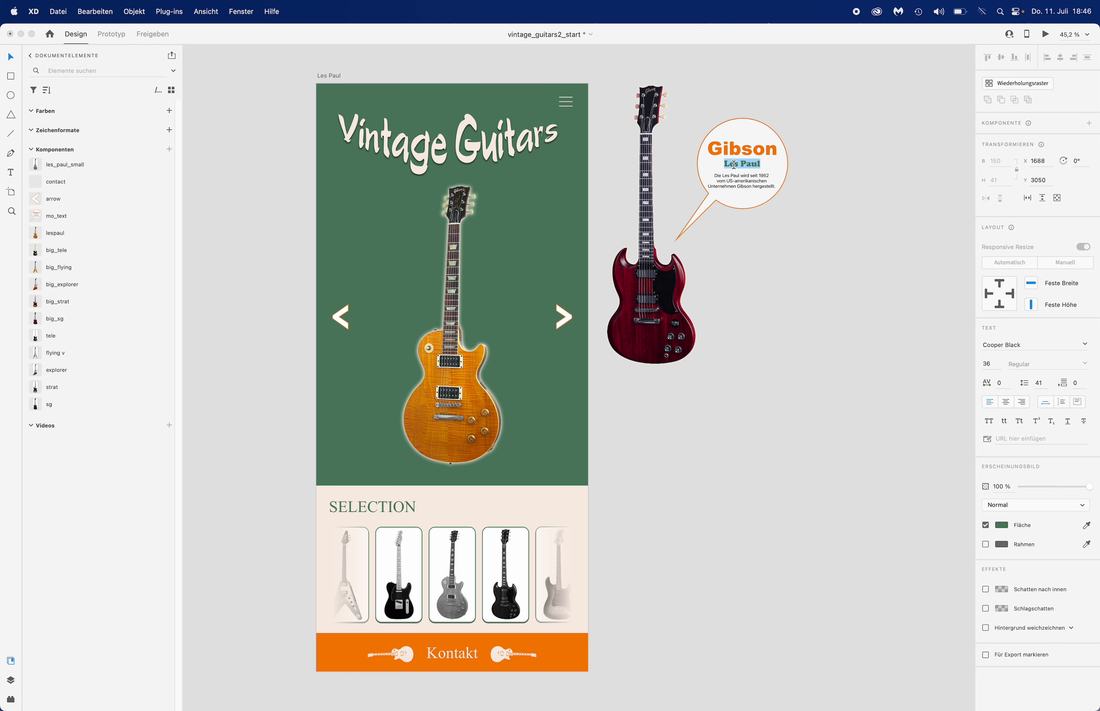
pyautogui.write('SG')
pyautogui.press('Escape')
pyautogui.moveTo(735, 165); pyautogui.dragTo(744, 166)
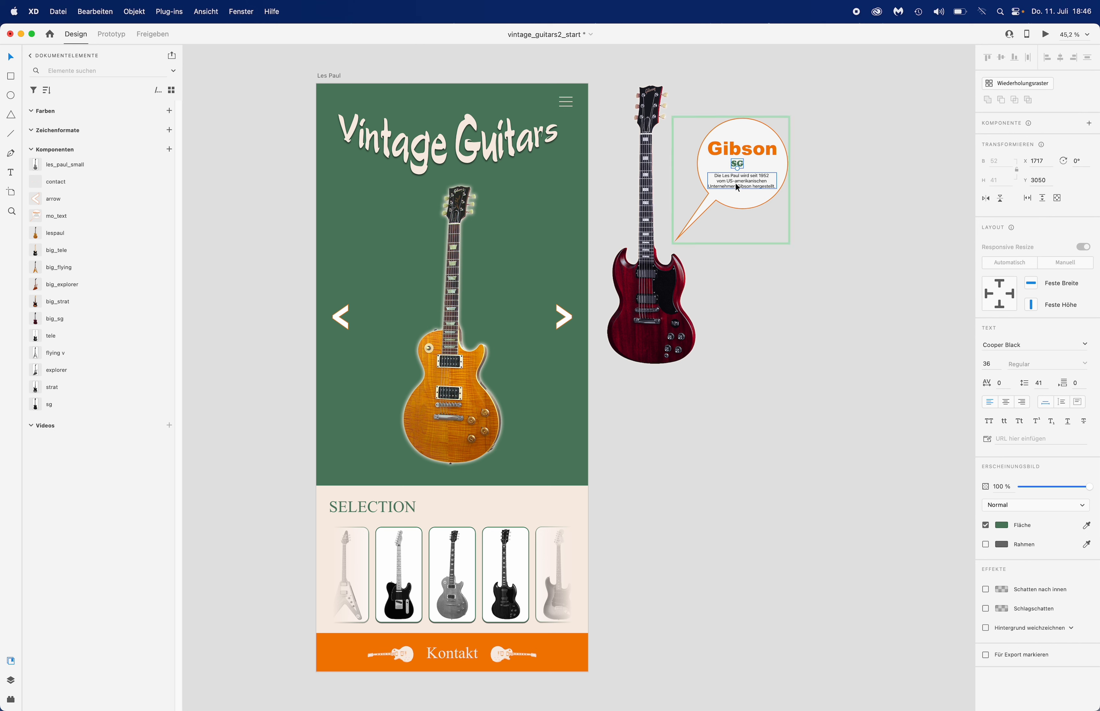
# Replace the guitar name in the speech bubble's description with SG.
pyautogui.doubleClick(732, 176)
pyautogui.tripleClick(732, 176)
pyautogui.click(728, 176)
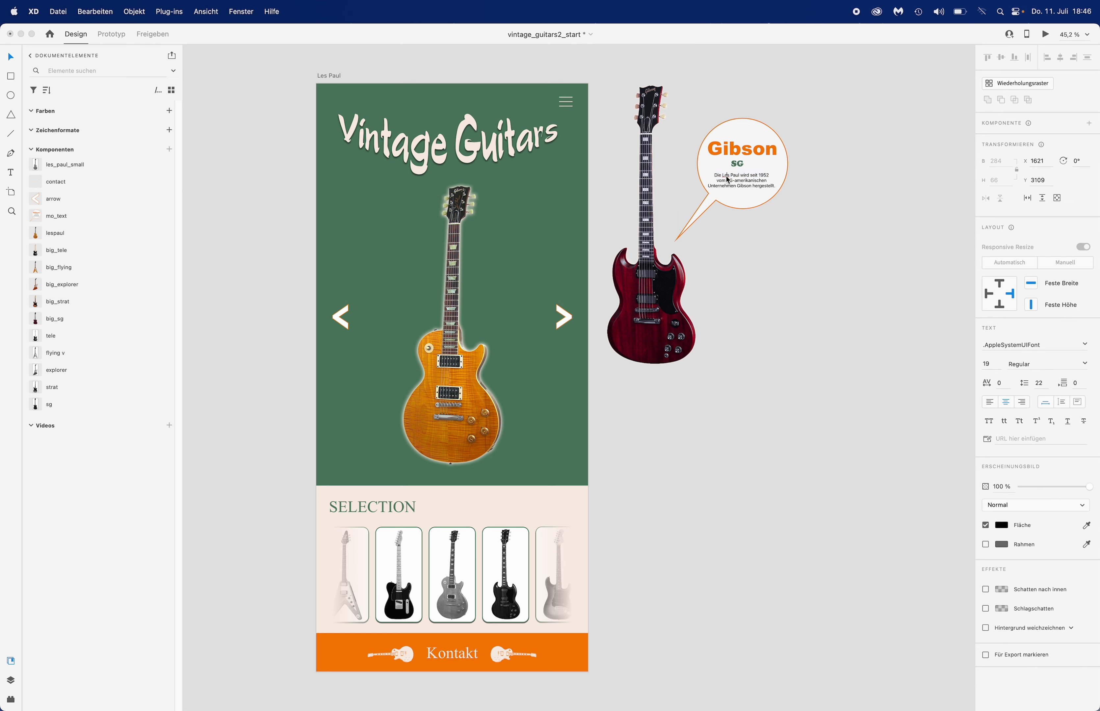
pyautogui.moveTo(723, 177); pyautogui.dragTo(740, 176)
pyautogui.write('SG')
pyautogui.click(11, 57)
pyautogui.click(786, 349)
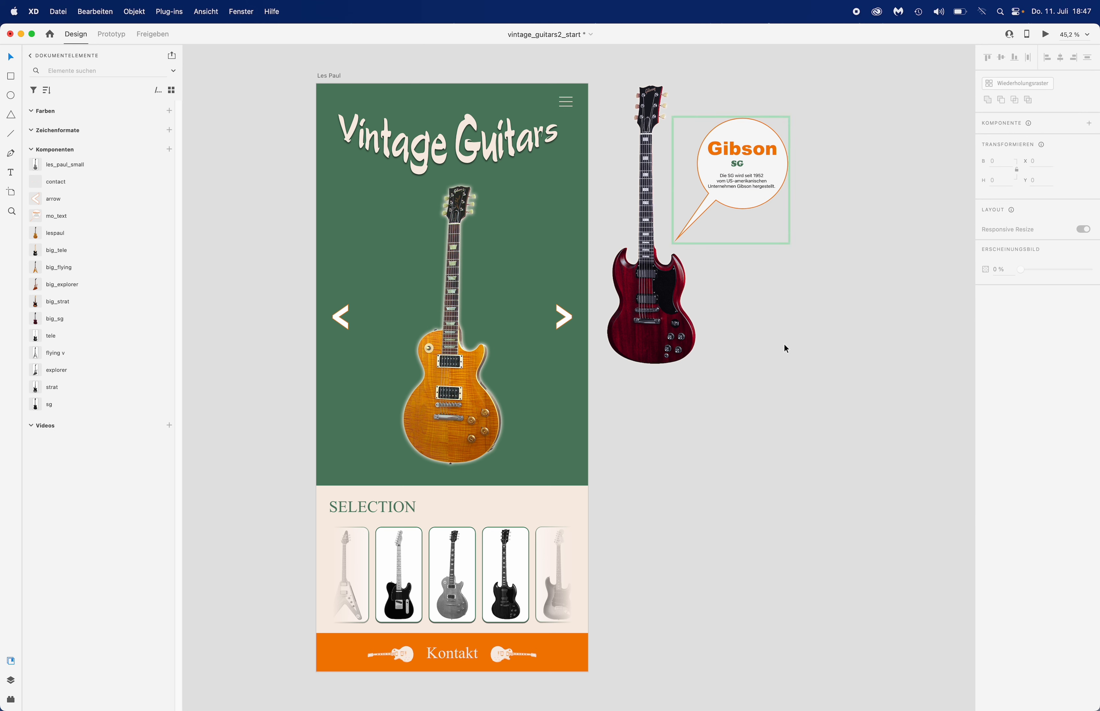
# Check the default and hover states of the big_sg main component, then remove it from the canvas.
pyautogui.click(660, 314)
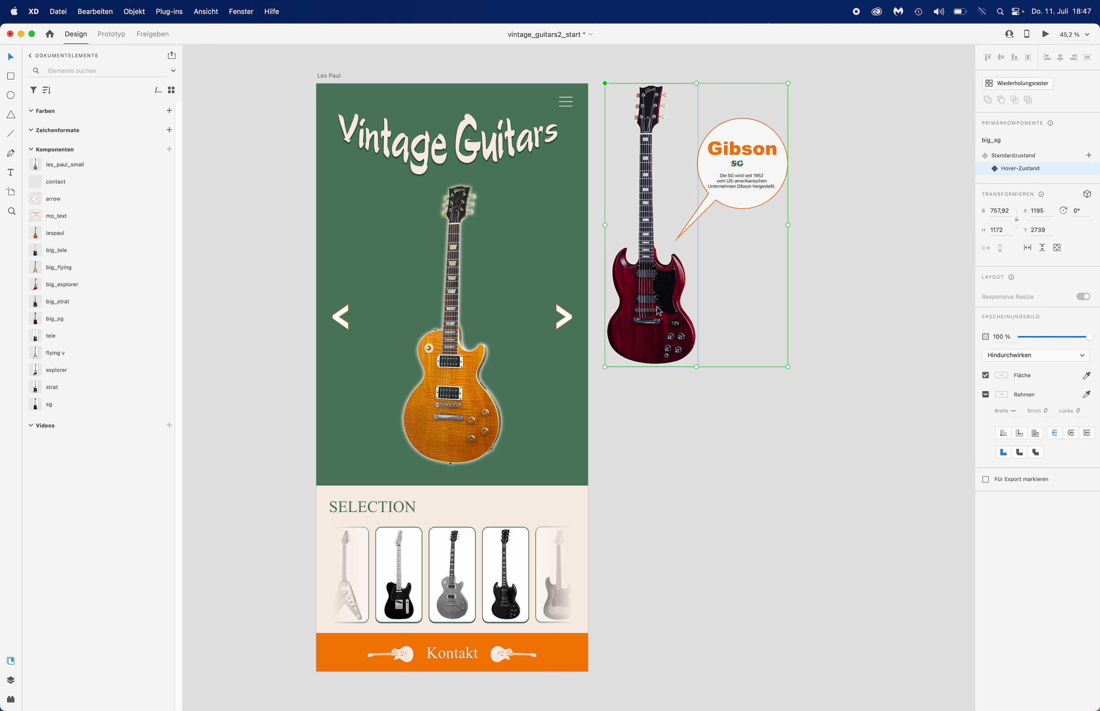
pyautogui.click(1011, 160)
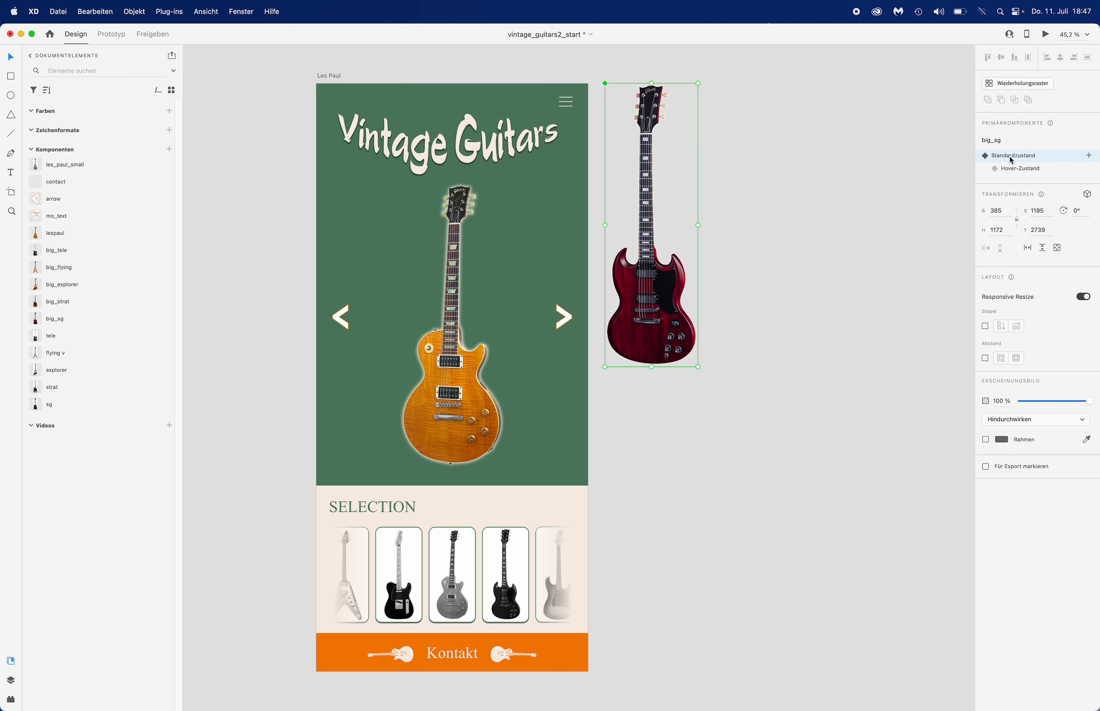
pyautogui.click(1018, 171)
pyautogui.click(1015, 160)
pyautogui.press('Delete')
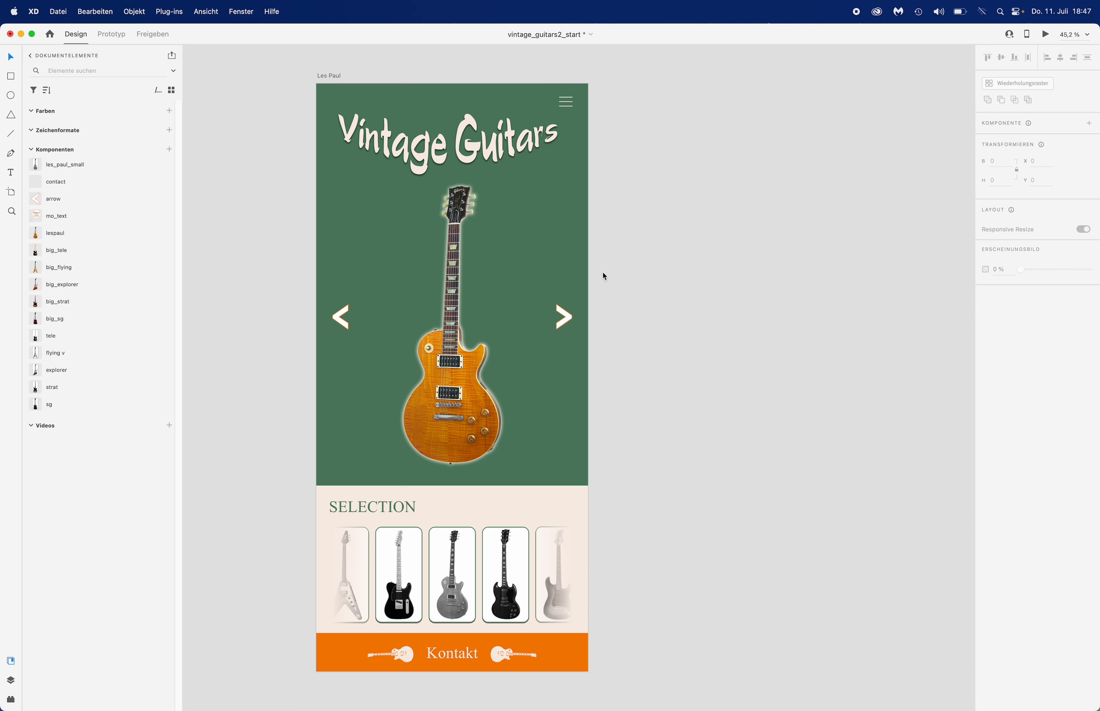
# Duplicate the Les Paul artboard and place the copy beside the original at X 1270.
pyautogui.click(334, 82)
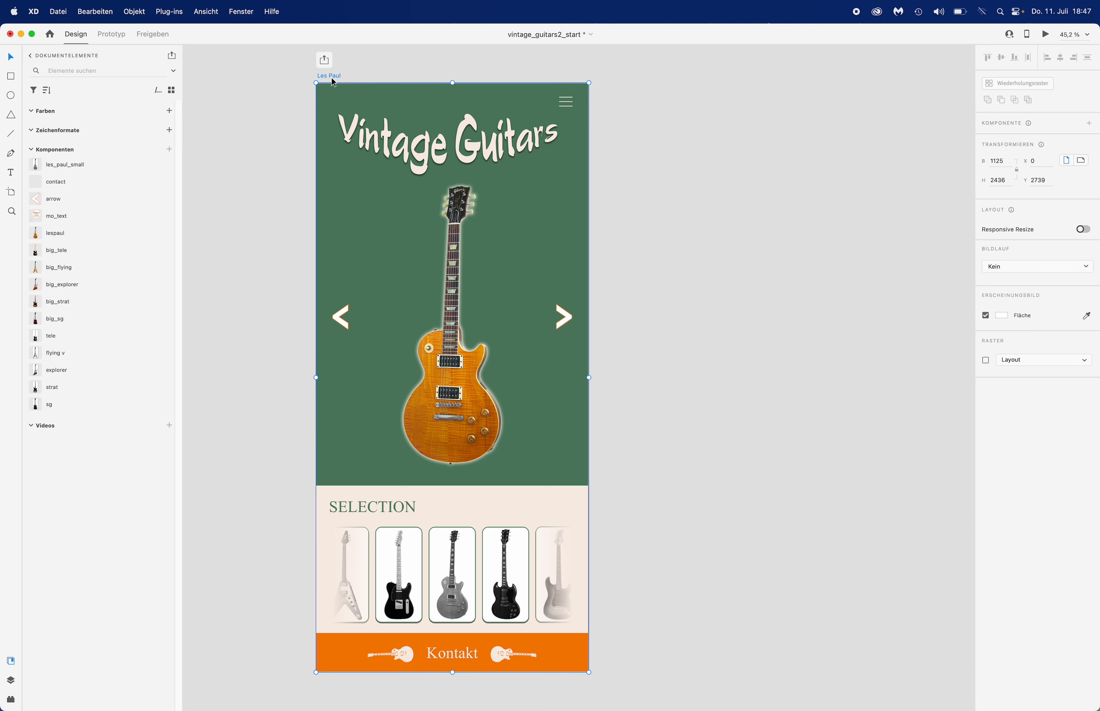
pyautogui.moveTo(334, 82); pyautogui.dragTo(643, 78)
pyautogui.moveTo(844, 432); pyautogui.dragTo(639, 403)
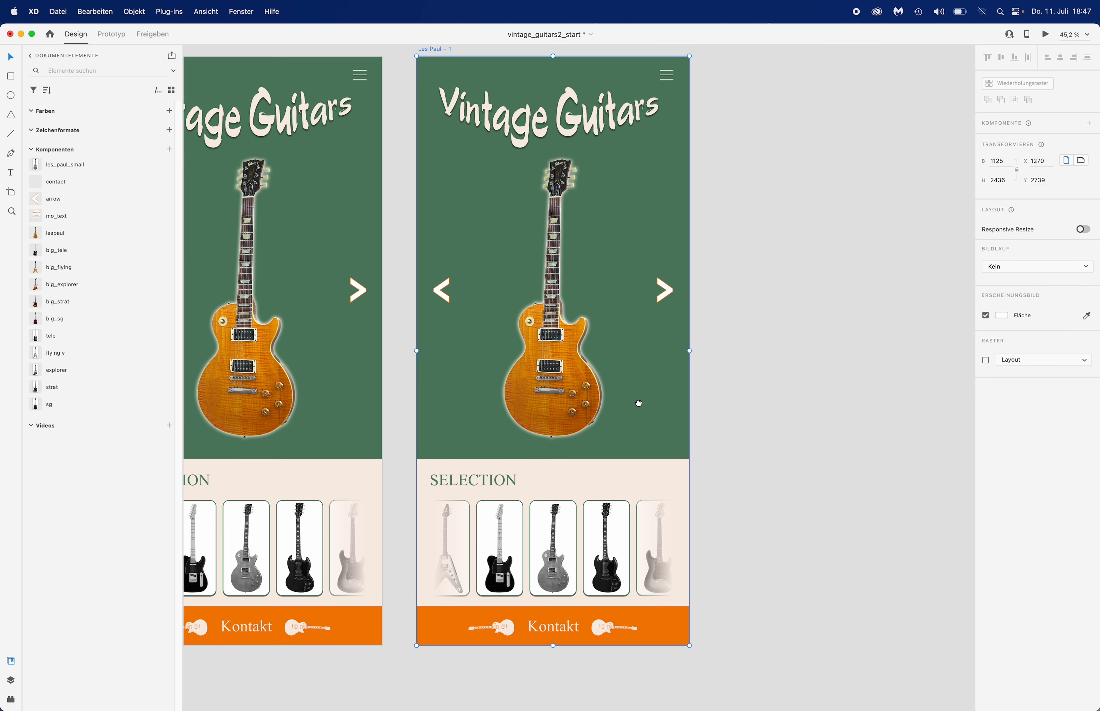
# Replace the large Les Paul guitar on the copied artboard with the big_sg component, placed at X 352 and Y 416.
pyautogui.click(551, 377)
pyautogui.press('Delete')
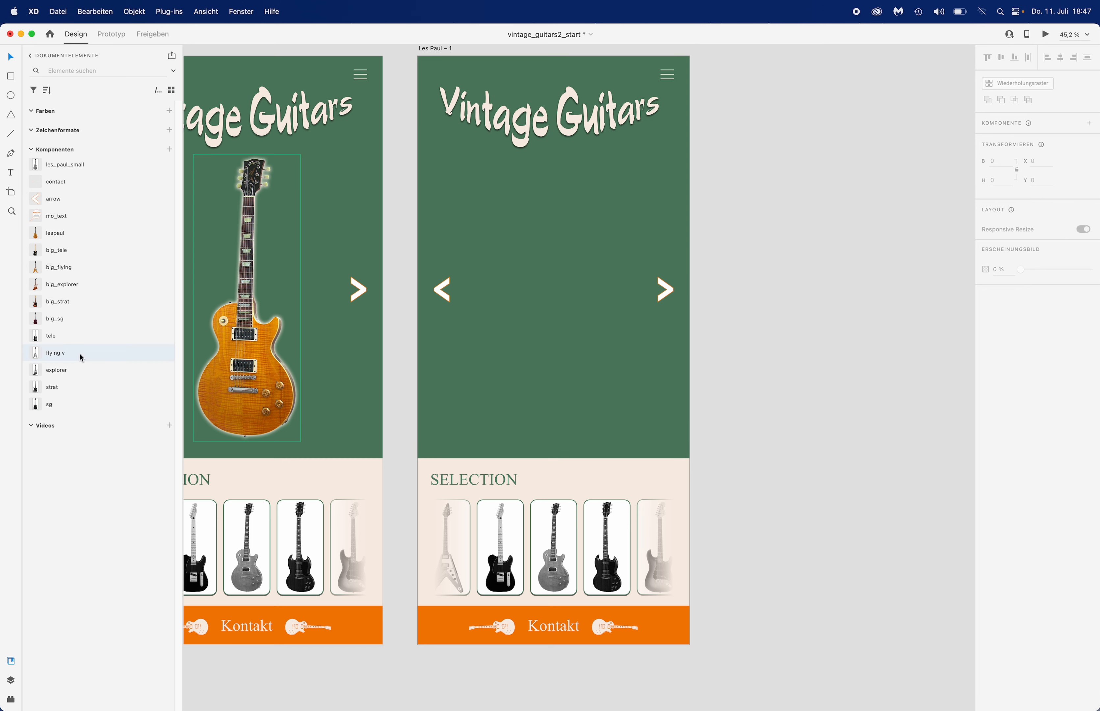
pyautogui.moveTo(49, 319); pyautogui.dragTo(483, 334)
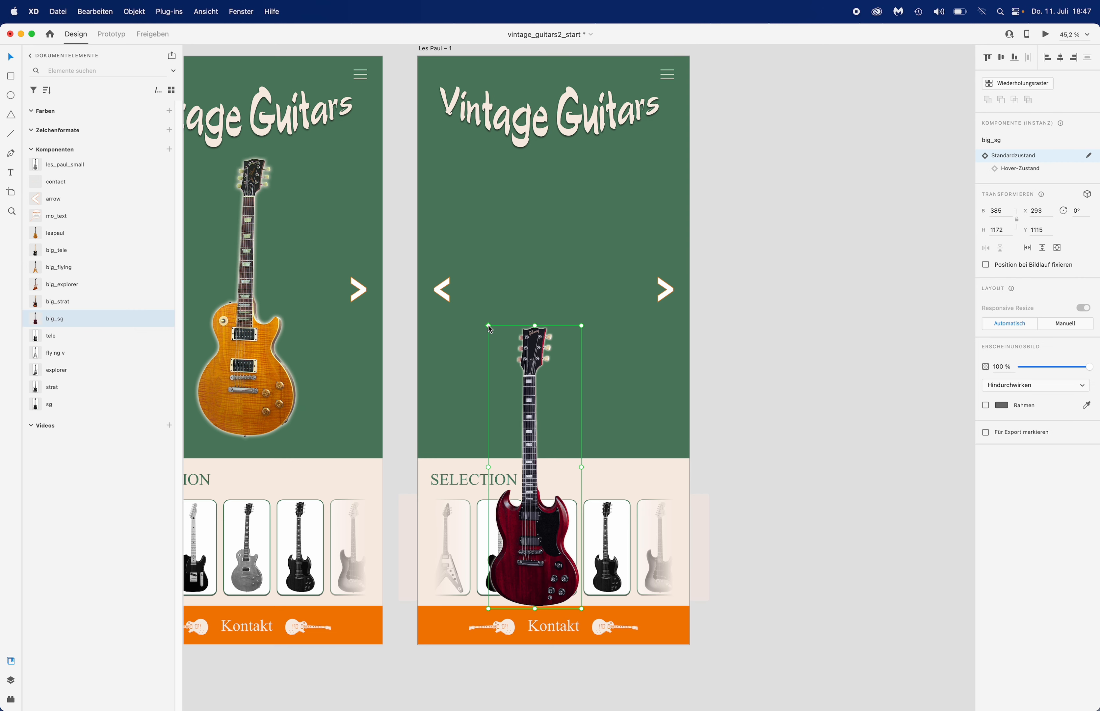
pyautogui.moveTo(532, 437); pyautogui.dragTo(547, 269)
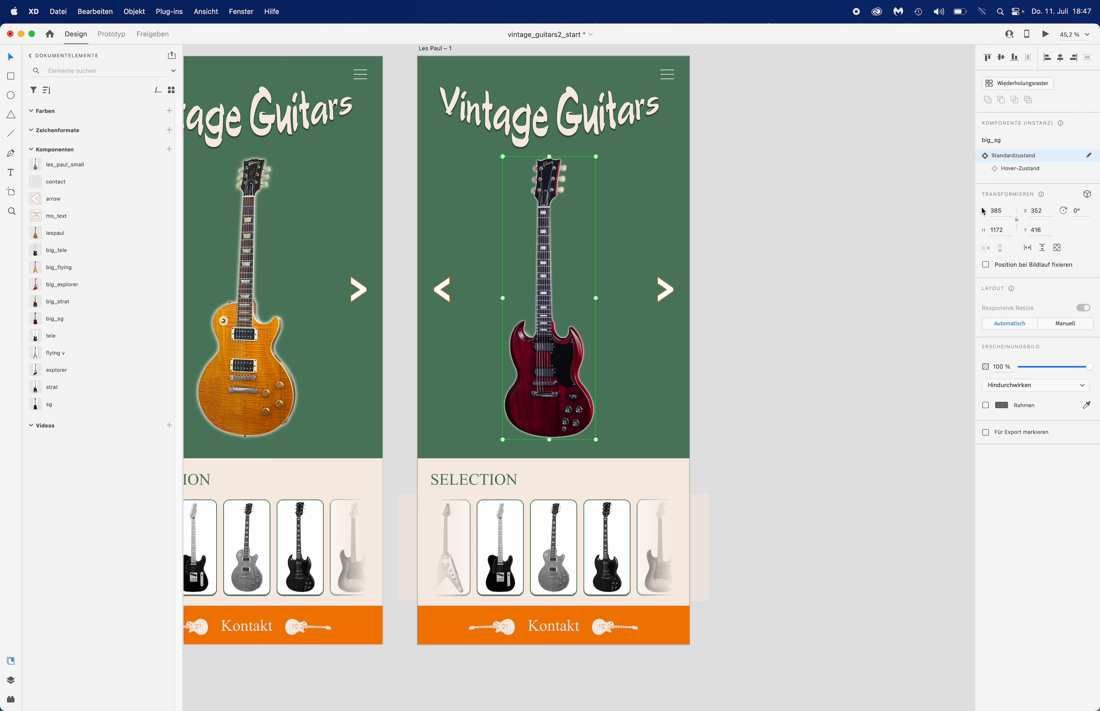
# In the big_sg instance's hover state, move the guitar to X 242 and the speech bubble to X 517, Y 536.
pyautogui.click(1011, 171)
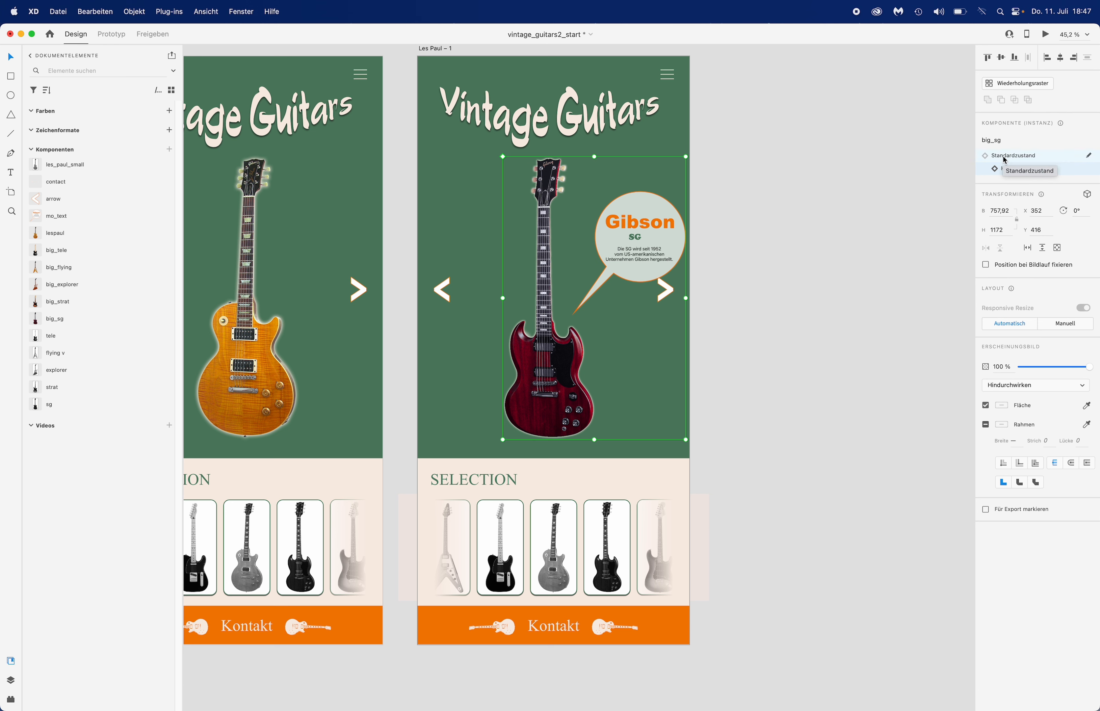
pyautogui.click(1012, 156)
pyautogui.click(1011, 170)
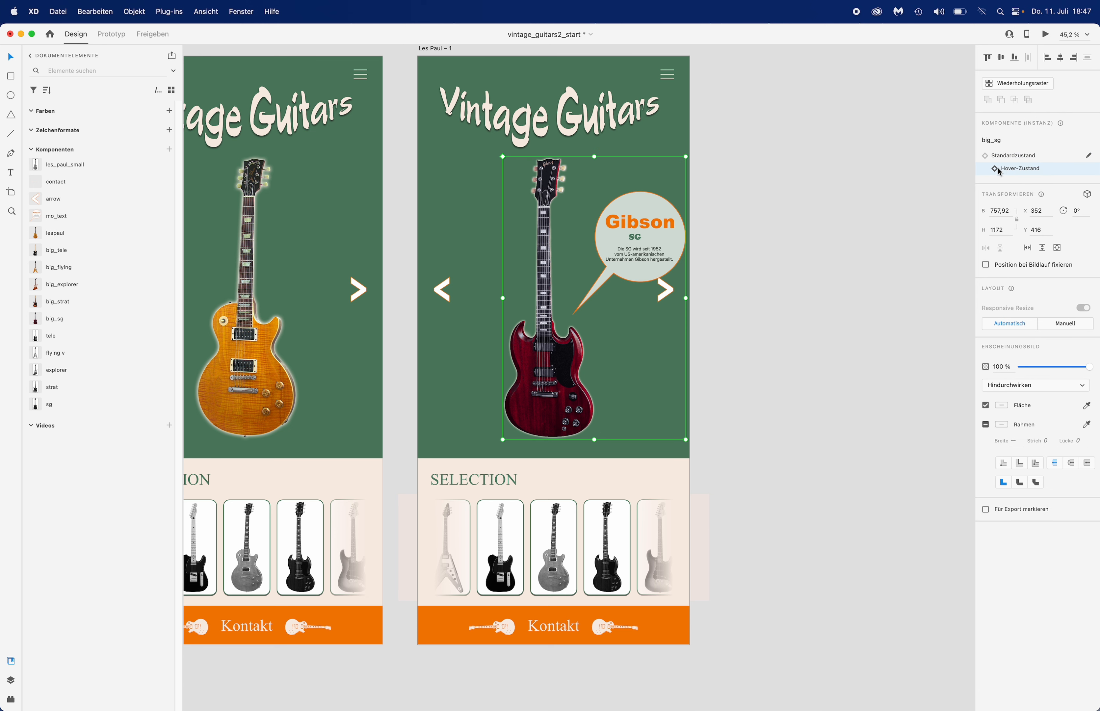
pyautogui.doubleClick(558, 379)
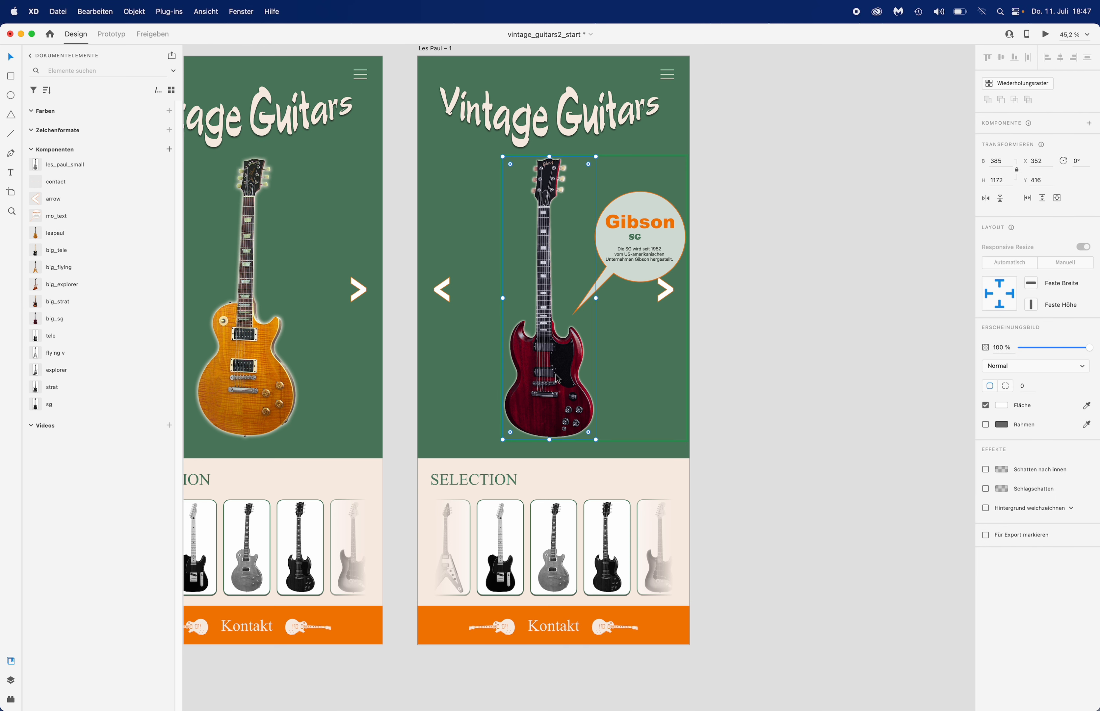
pyautogui.moveTo(558, 379); pyautogui.dragTo(533, 379)
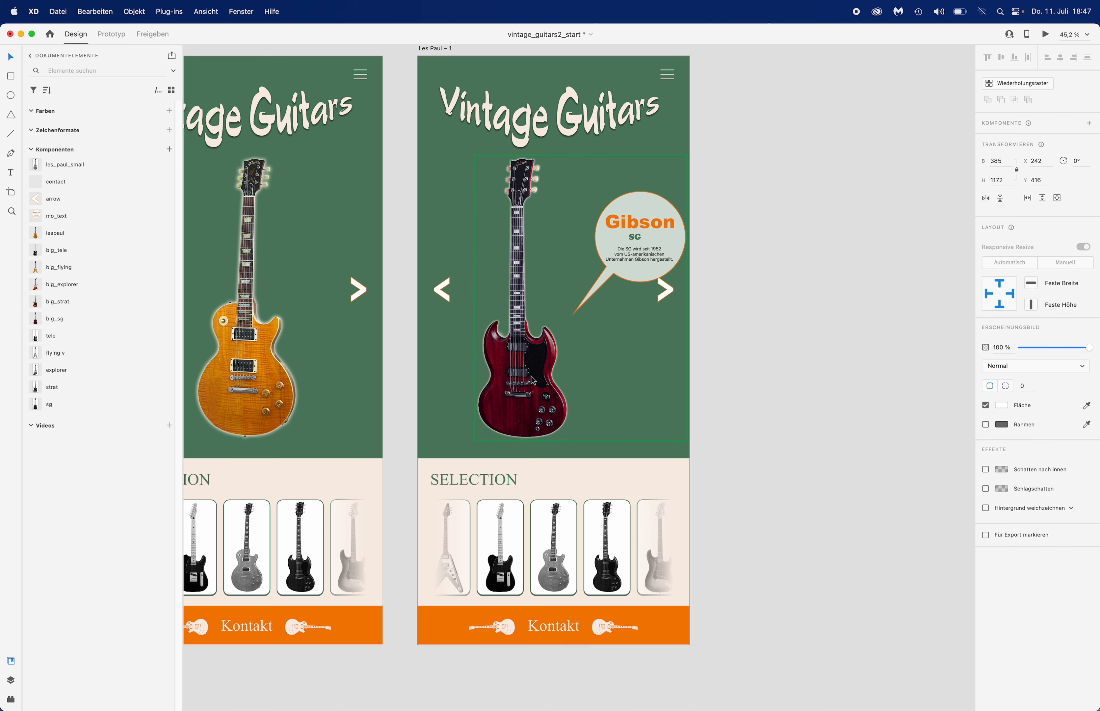
pyautogui.click(642, 265)
pyautogui.moveTo(643, 265); pyautogui.dragTo(614, 260)
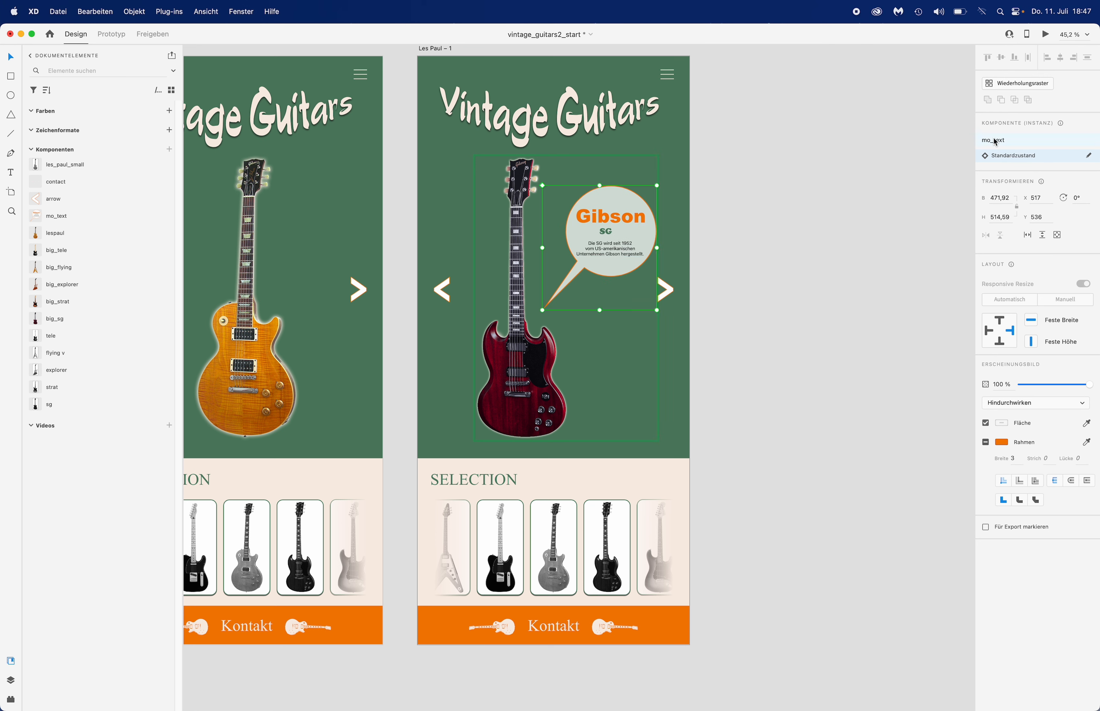
pyautogui.click(781, 249)
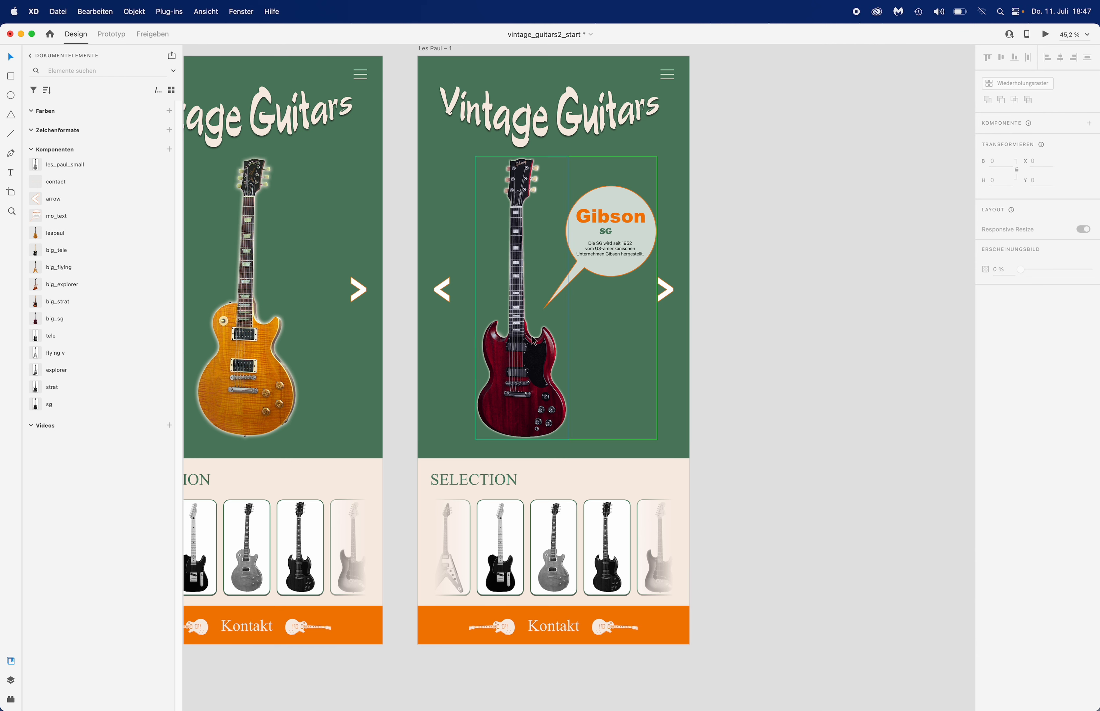
# Compare the default and hover states of the big_sg instance on the copied artboard.
pyautogui.click(535, 341)
pyautogui.click(1012, 157)
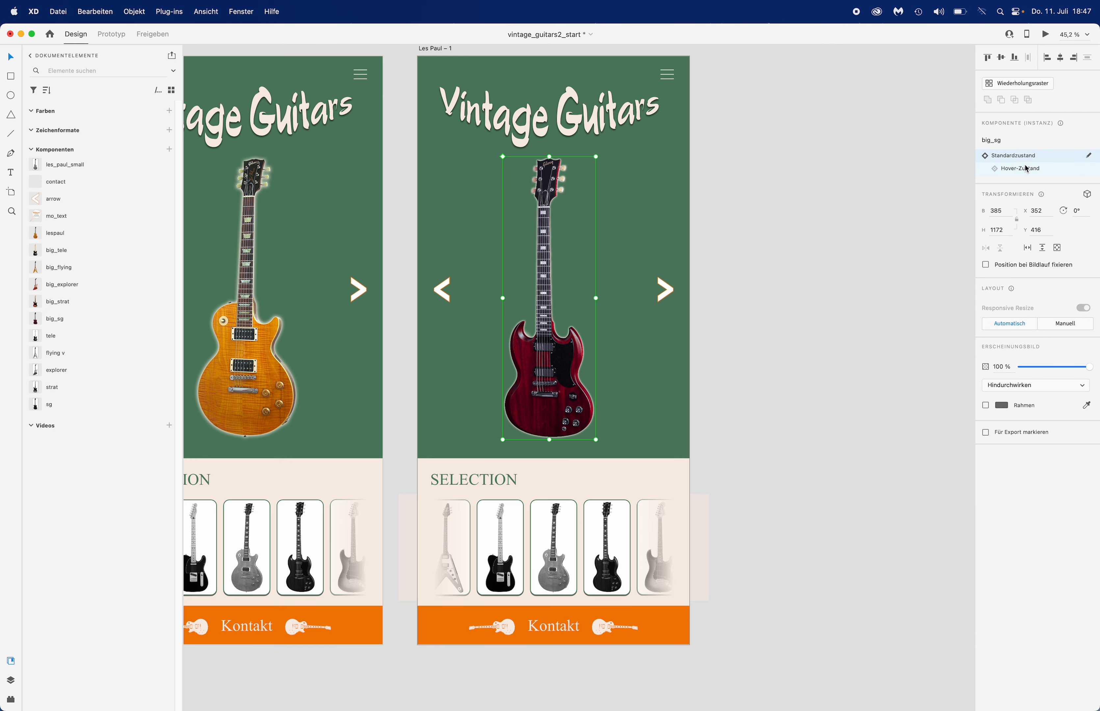
pyautogui.click(1026, 169)
pyautogui.click(1024, 157)
pyautogui.click(1024, 175)
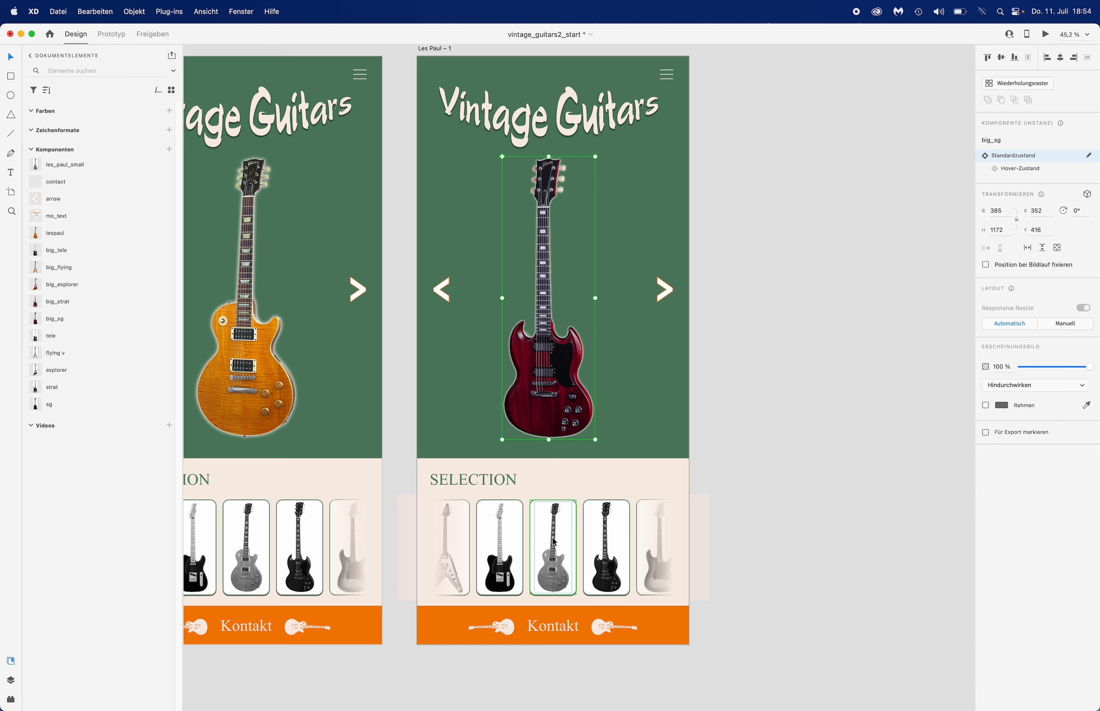
# Hide the gradient rectangles Rechteck 15 and Rechteck 16 over the outer selection cards of the copied artboard.
pyautogui.click(412, 515)
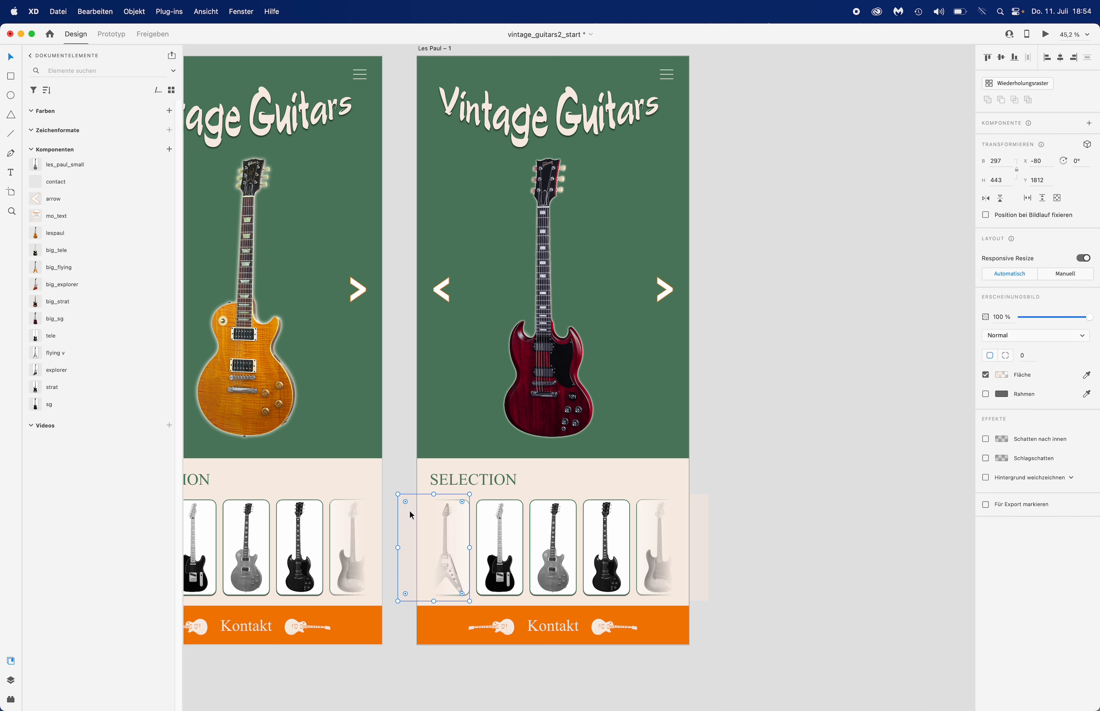
pyautogui.click(700, 545)
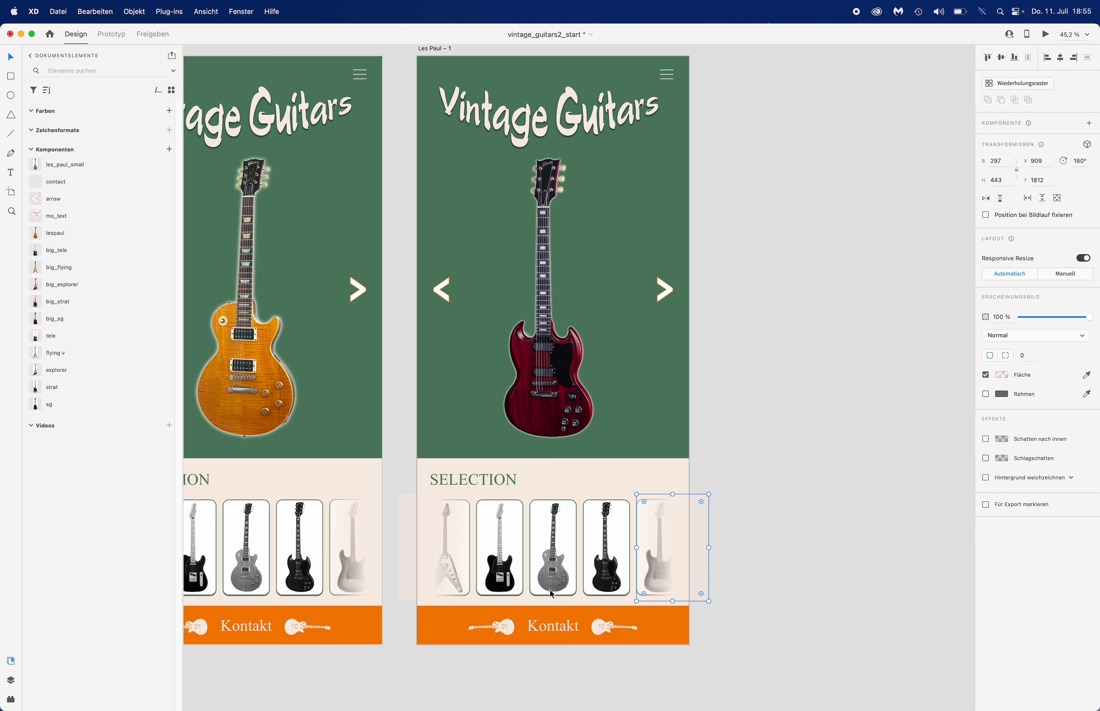
pyautogui.click(10, 682)
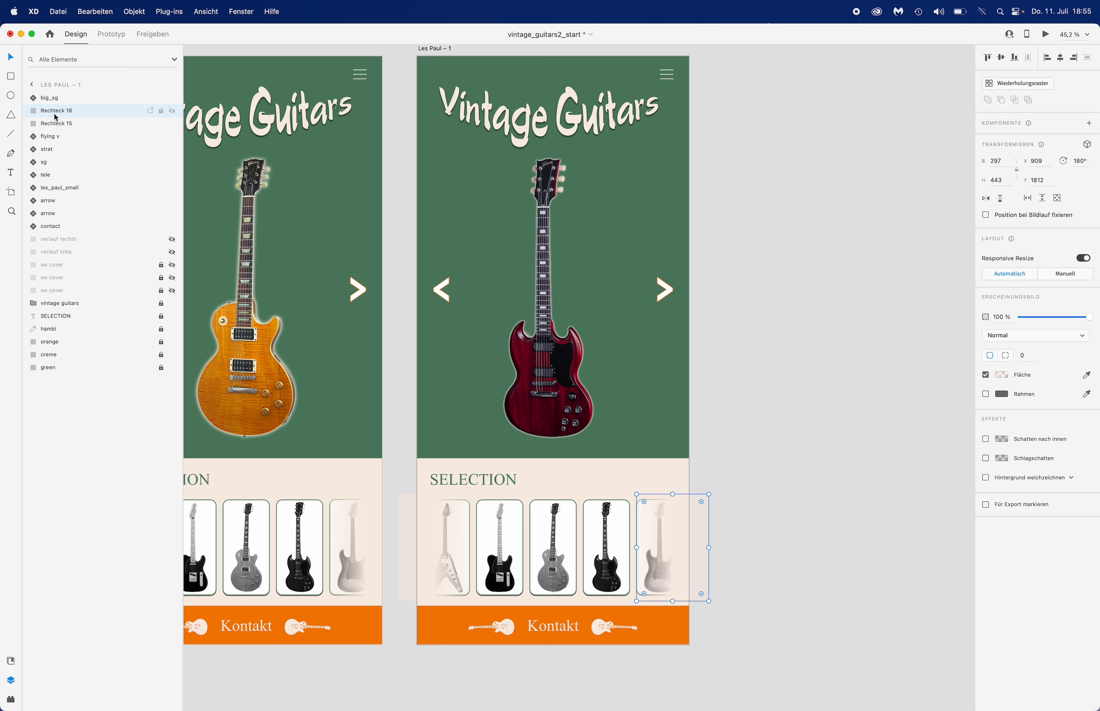
pyautogui.click(172, 112)
pyautogui.click(172, 124)
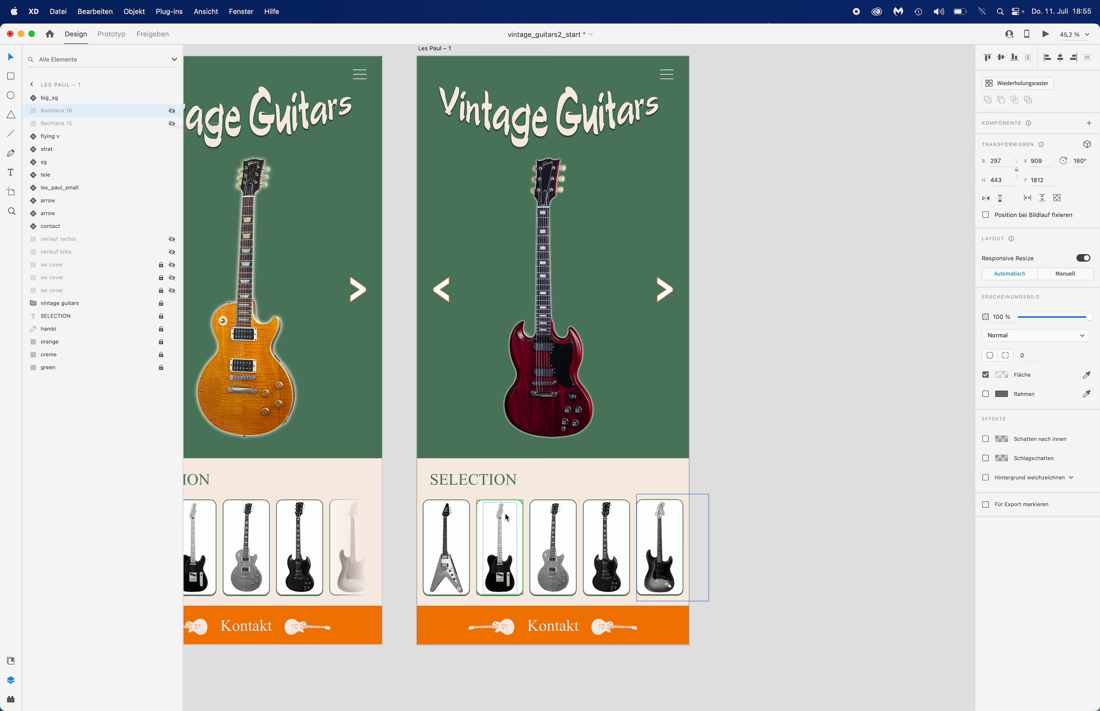
# Delete the flying v card from the copied artboard's selection row and move the tele and les_paul_small cards to X 39.07.
pyautogui.click(561, 548)
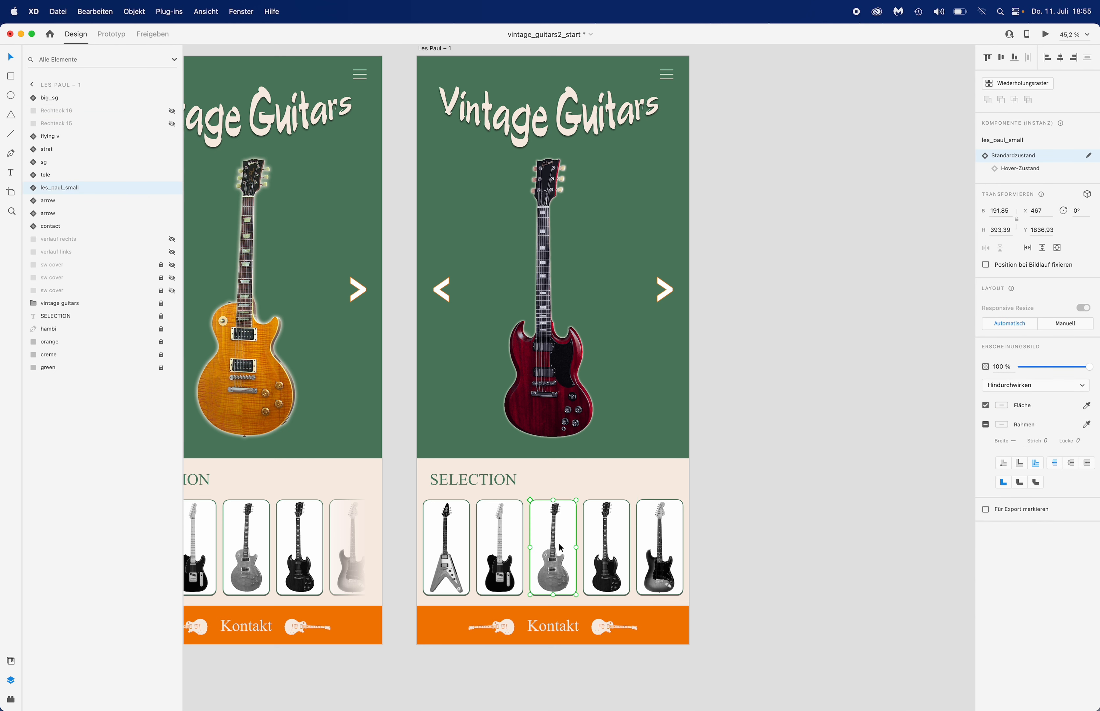
pyautogui.click(449, 563)
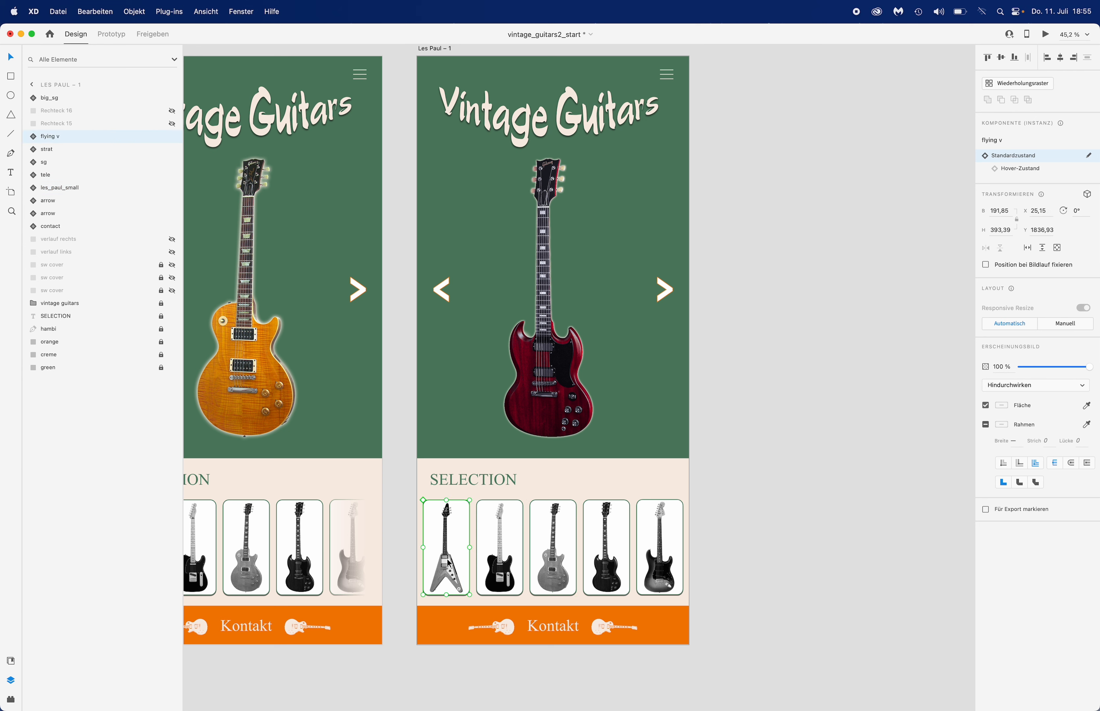
pyautogui.press('Delete')
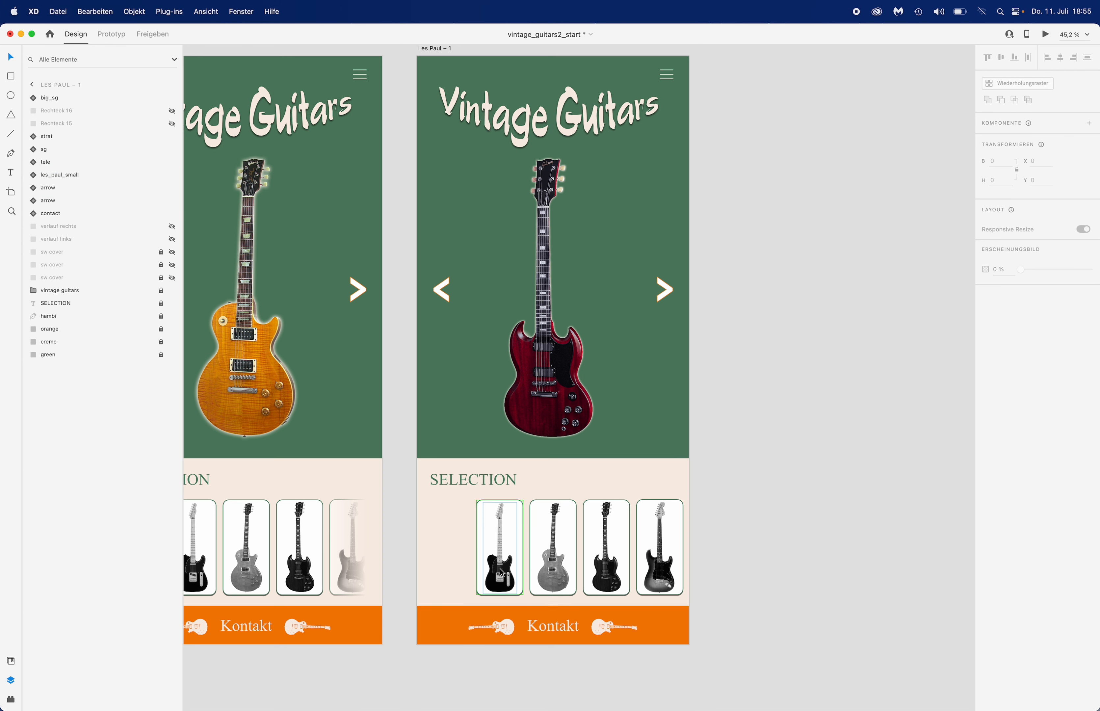
pyautogui.click(502, 572)
pyautogui.keyDown('shift'); pyautogui.click(549, 576); pyautogui.keyUp('shift')
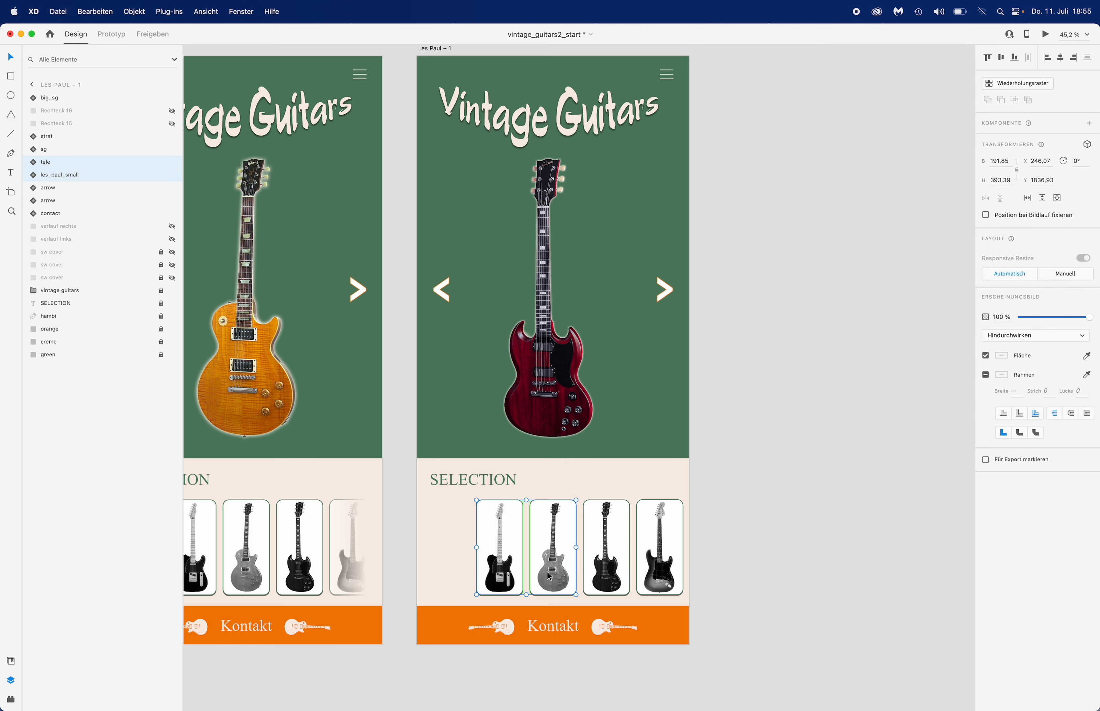
pyautogui.moveTo(549, 575); pyautogui.dragTo(499, 577)
# Centre the sg card horizontally on the artboard and move the tele and les_paul_small cards to X 26.72.
pyautogui.click(598, 588)
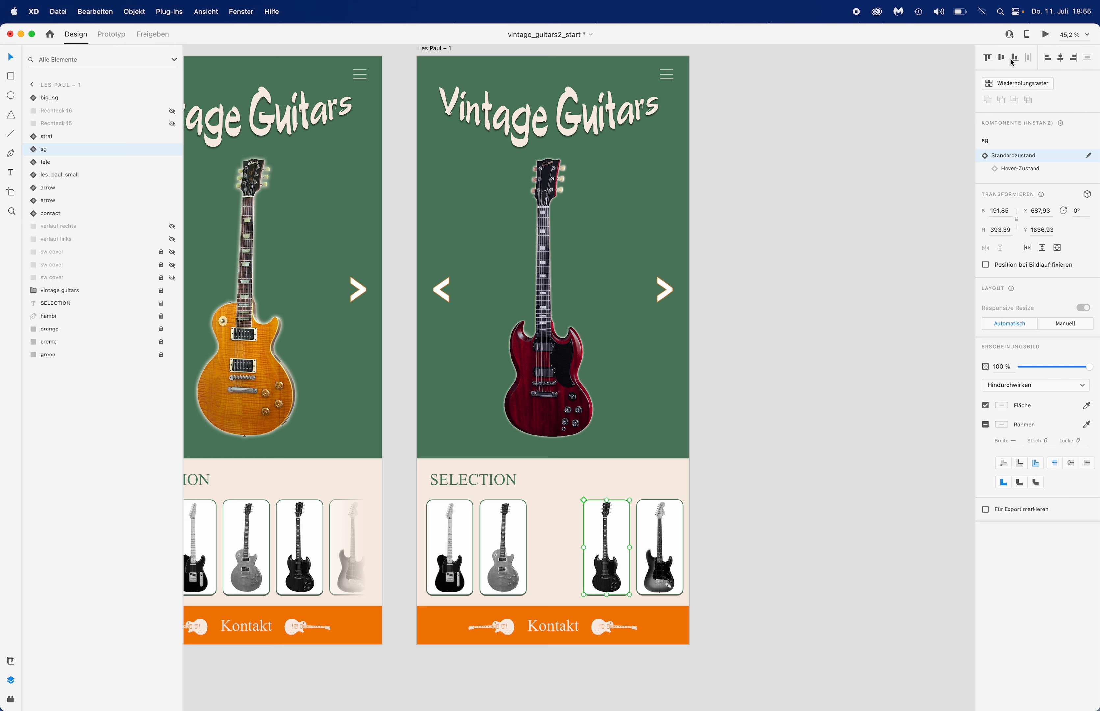
pyautogui.click(1061, 58)
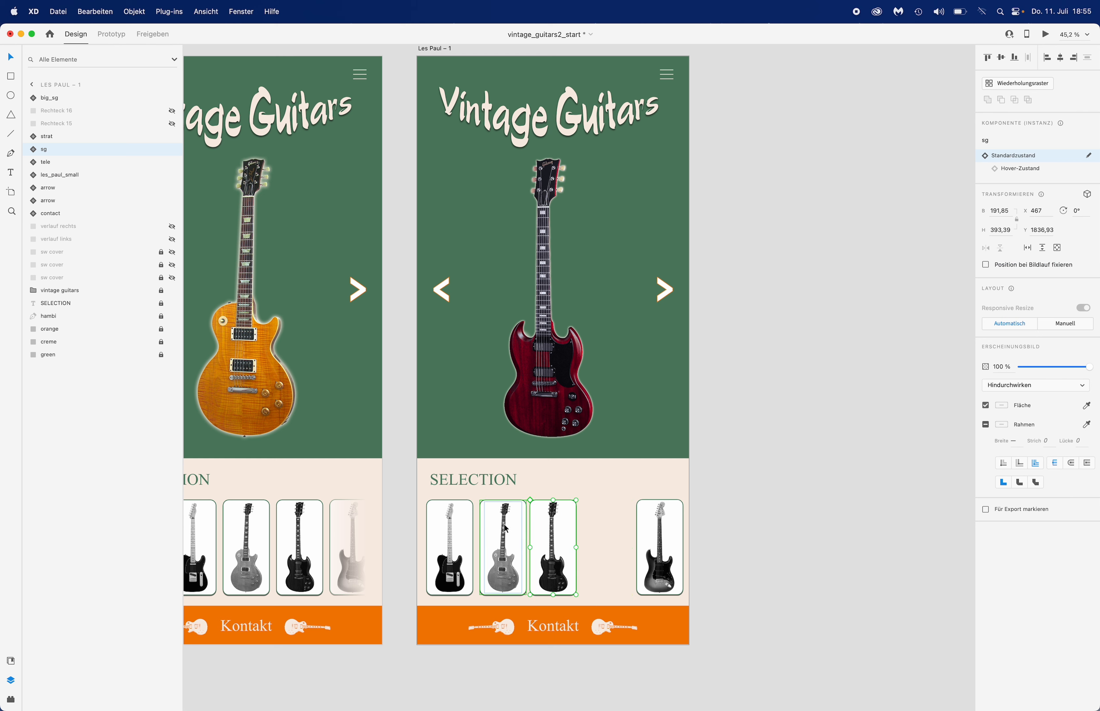
pyautogui.doubleClick(456, 543)
pyautogui.keyDown('shift'); pyautogui.click(493, 542); pyautogui.keyUp('shift')
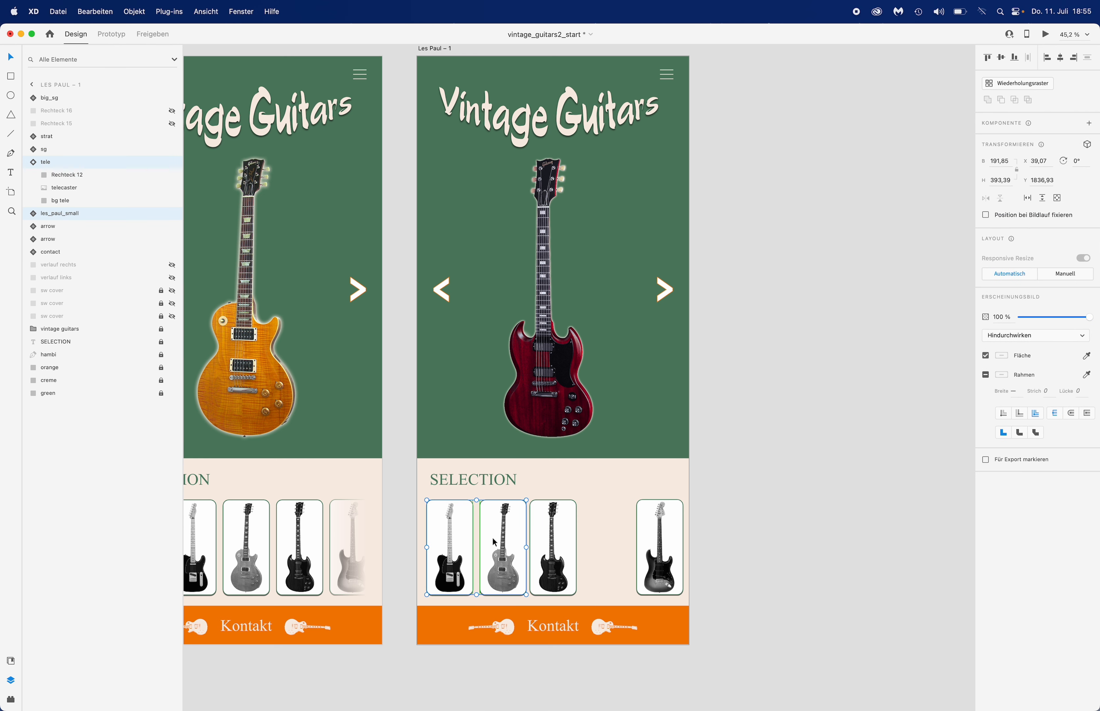
pyautogui.moveTo(494, 542); pyautogui.dragTo(490, 544)
# Move the strat card beside the sg card, to X 687.93, and show the document assets.
pyautogui.click(658, 571)
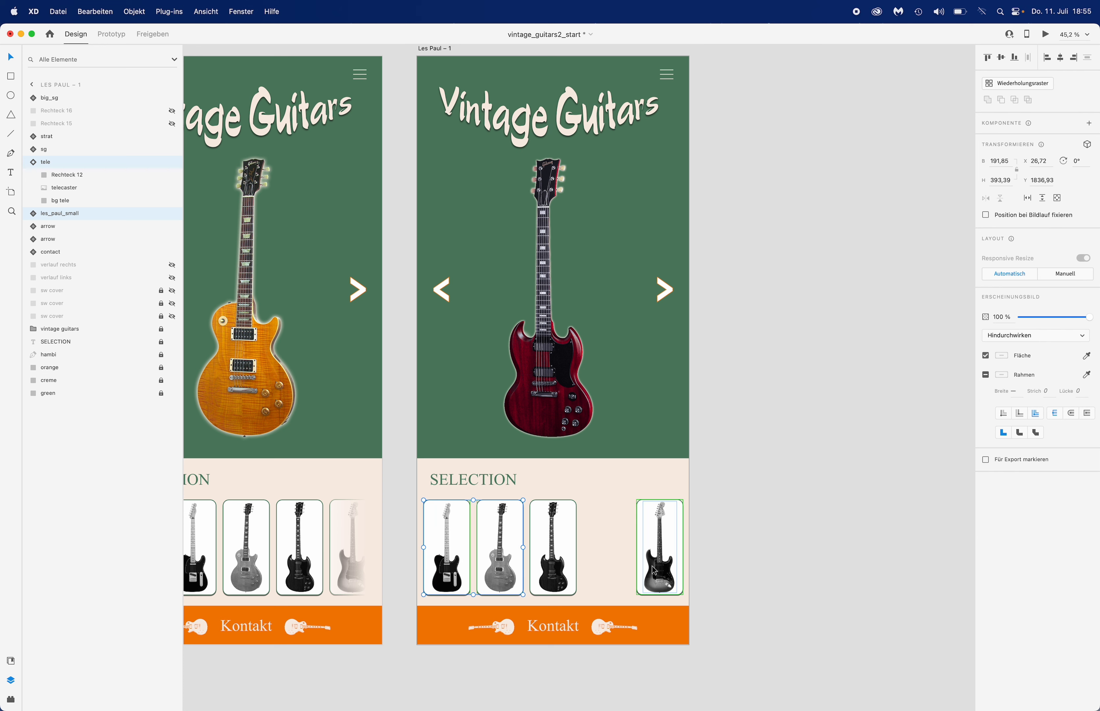
pyautogui.moveTo(658, 572); pyautogui.dragTo(606, 571)
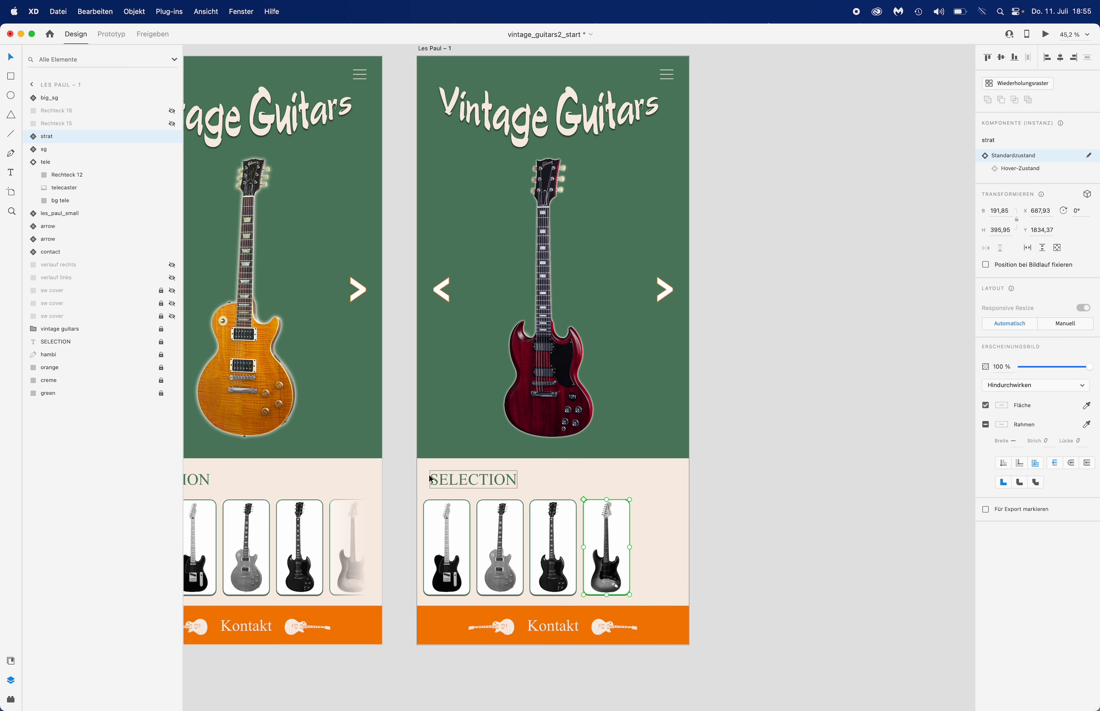
pyautogui.click(12, 662)
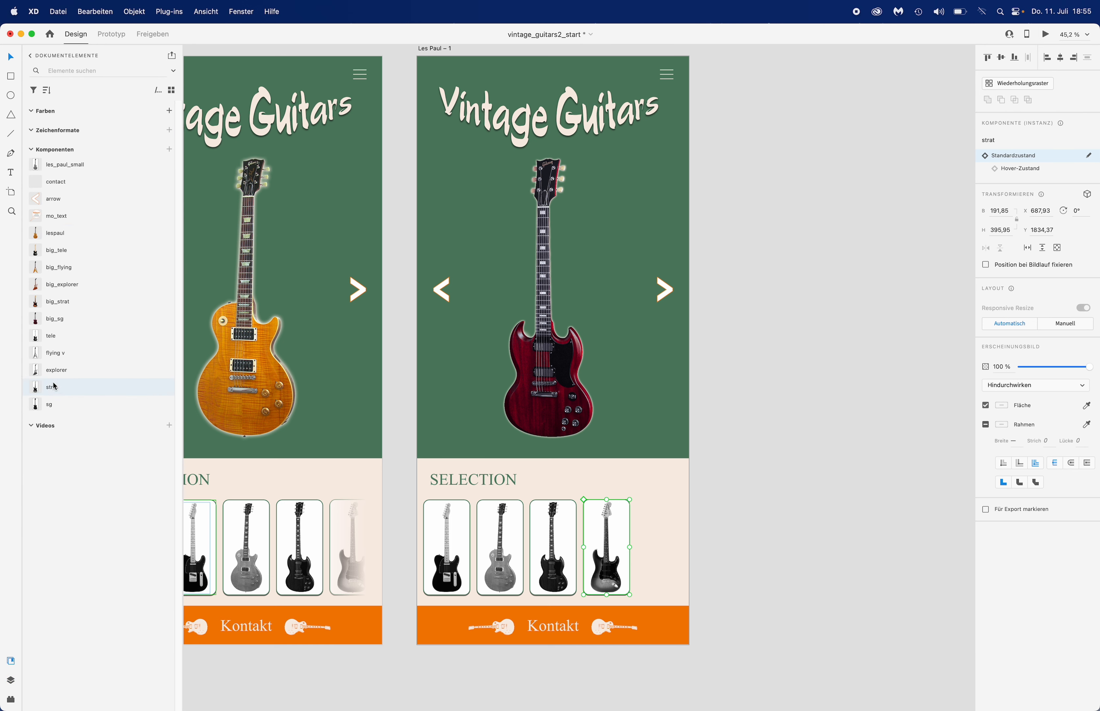
# Place an explorer card at the end of the copied artboard's selection row and set its sg card to Hover-Zustand.
pyautogui.moveTo(39, 379); pyautogui.dragTo(659, 545)
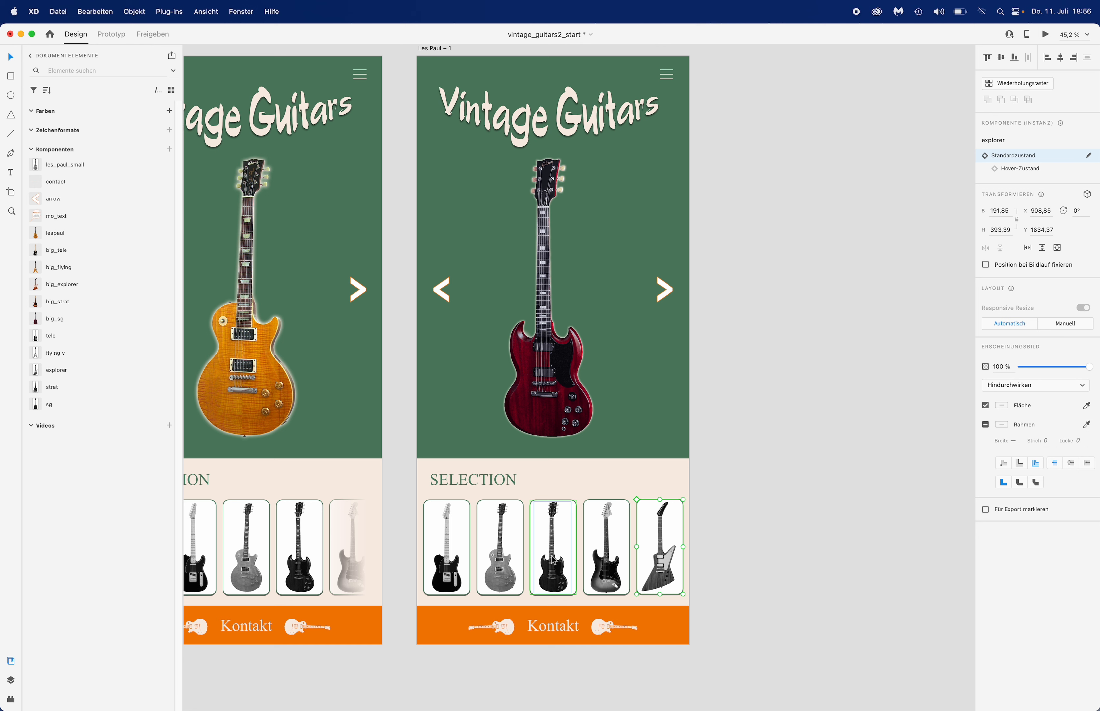
pyautogui.click(554, 561)
pyautogui.click(1016, 171)
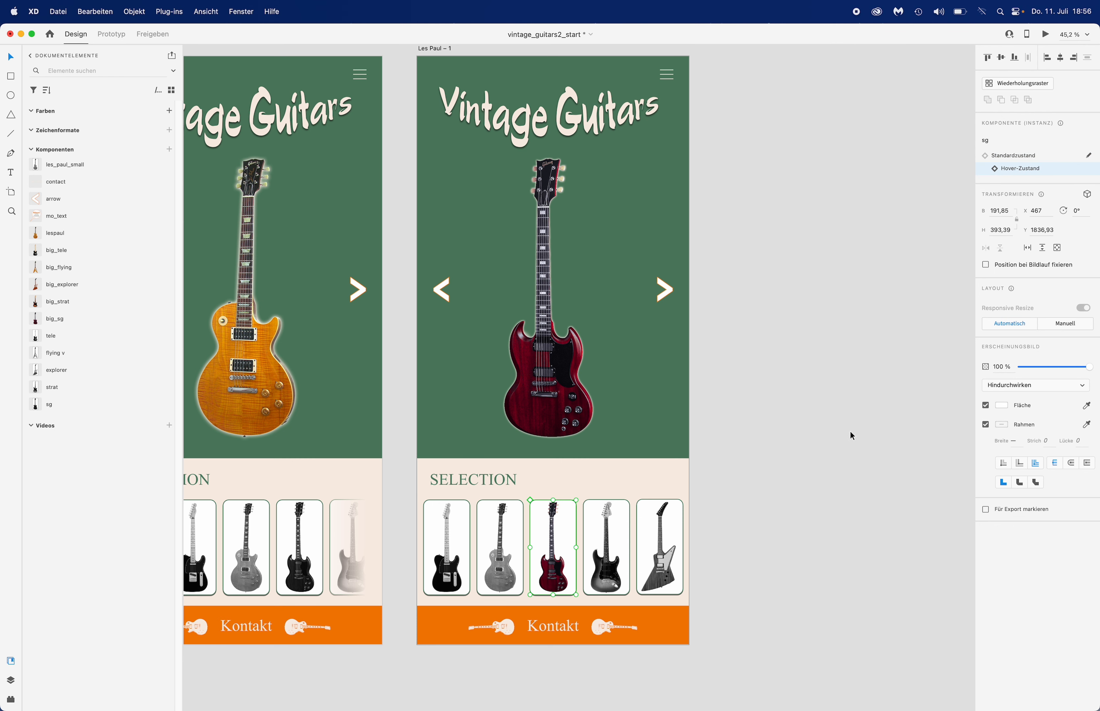
# Set the les_paul_small card on the original Les Paul artboard to Hover-Zustand.
pyautogui.hscroll(-6, 751, 498)
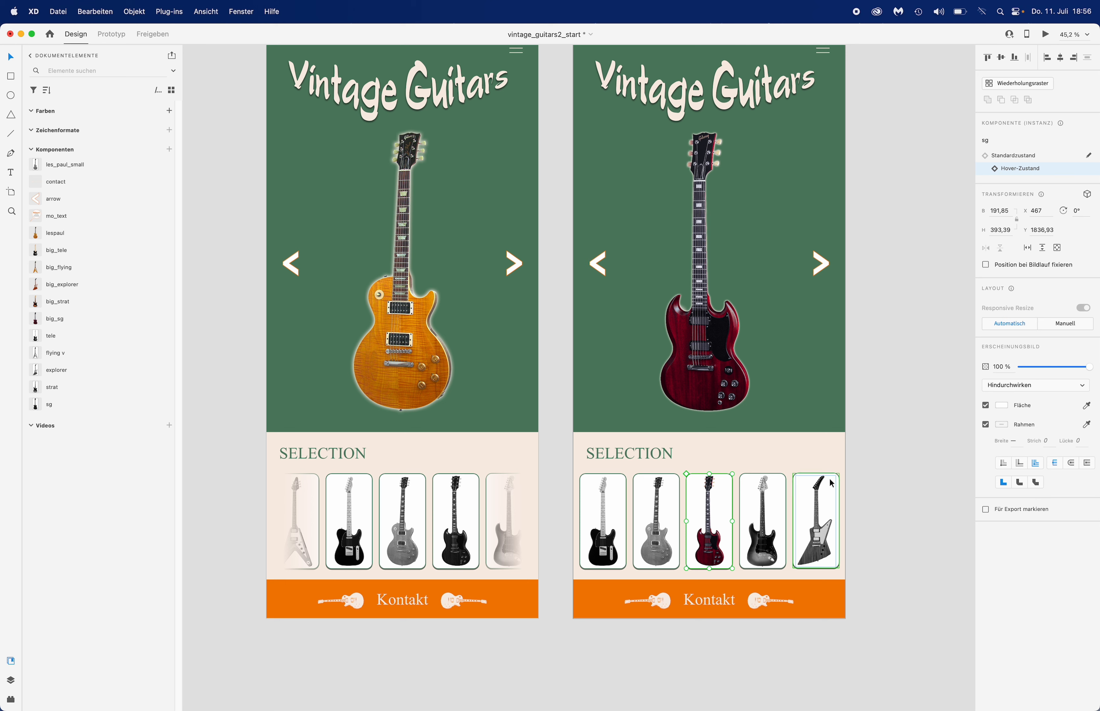
pyautogui.doubleClick(413, 544)
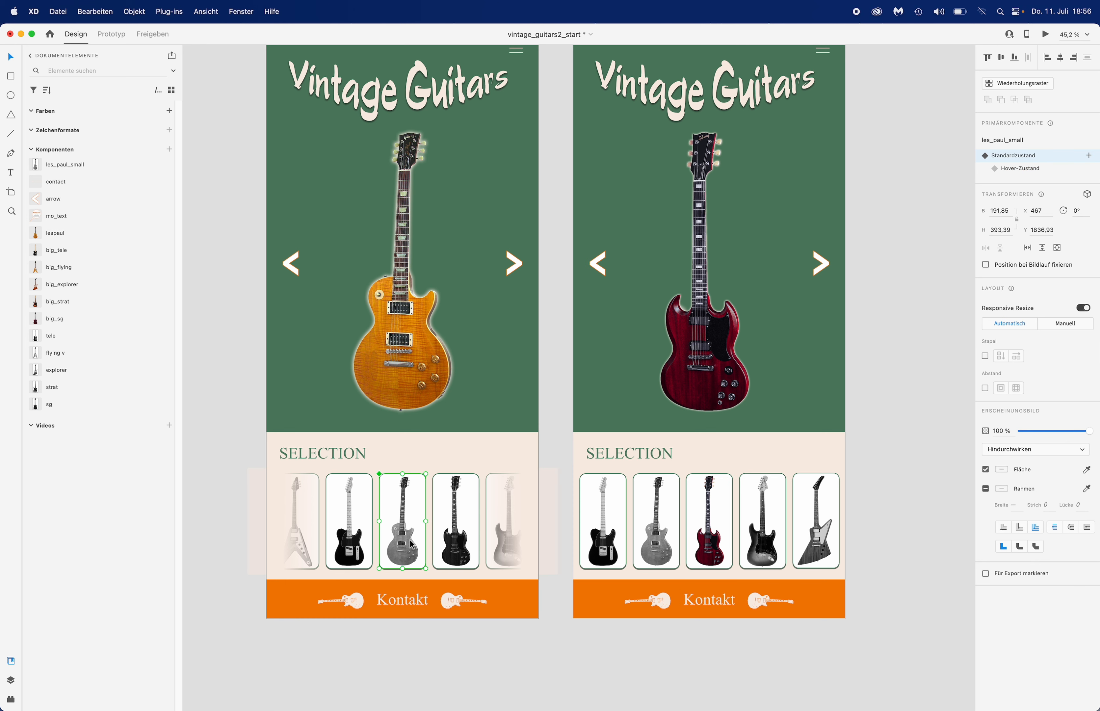
pyautogui.click(1026, 171)
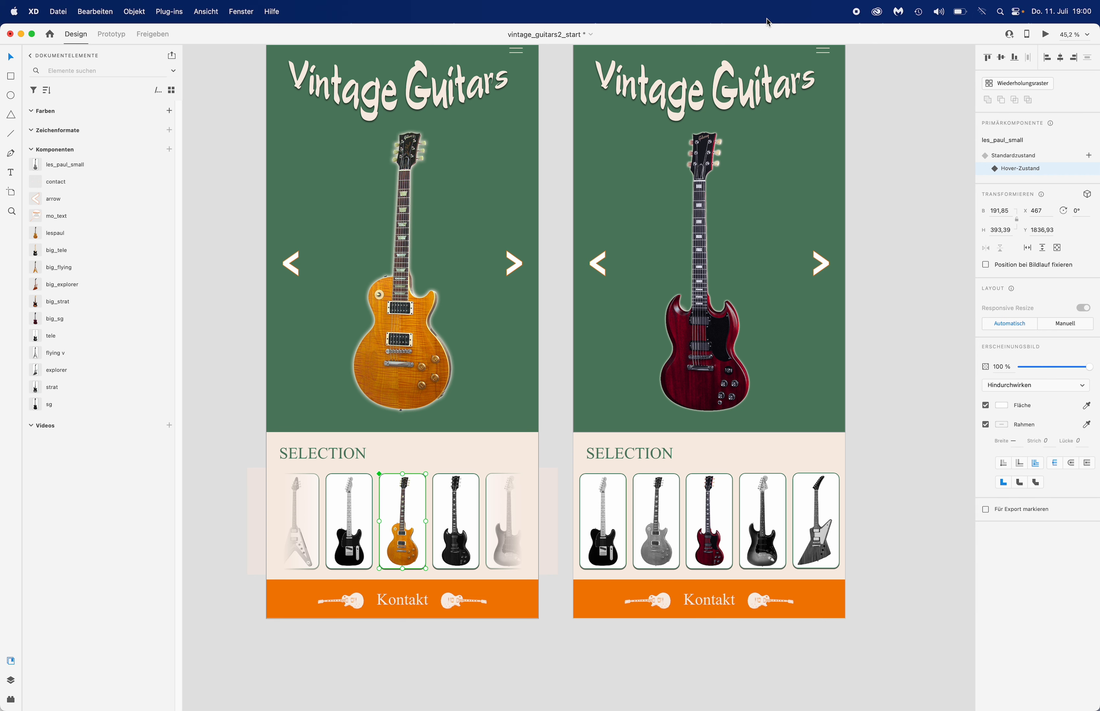
# Switch to the finished vintage_guitars2 document and show it in prototype mode.
pyautogui.moveTo(757, 35); pyautogui.dragTo(767, 94)
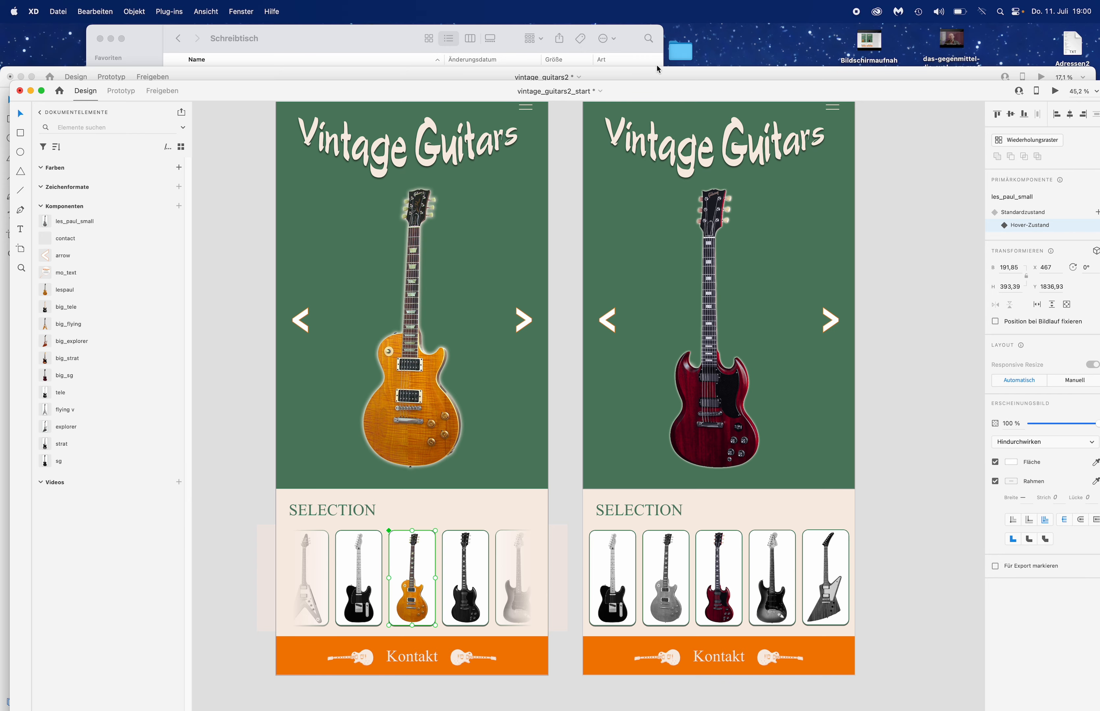
pyautogui.click(611, 72)
pyautogui.moveTo(617, 75); pyautogui.dragTo(613, 21)
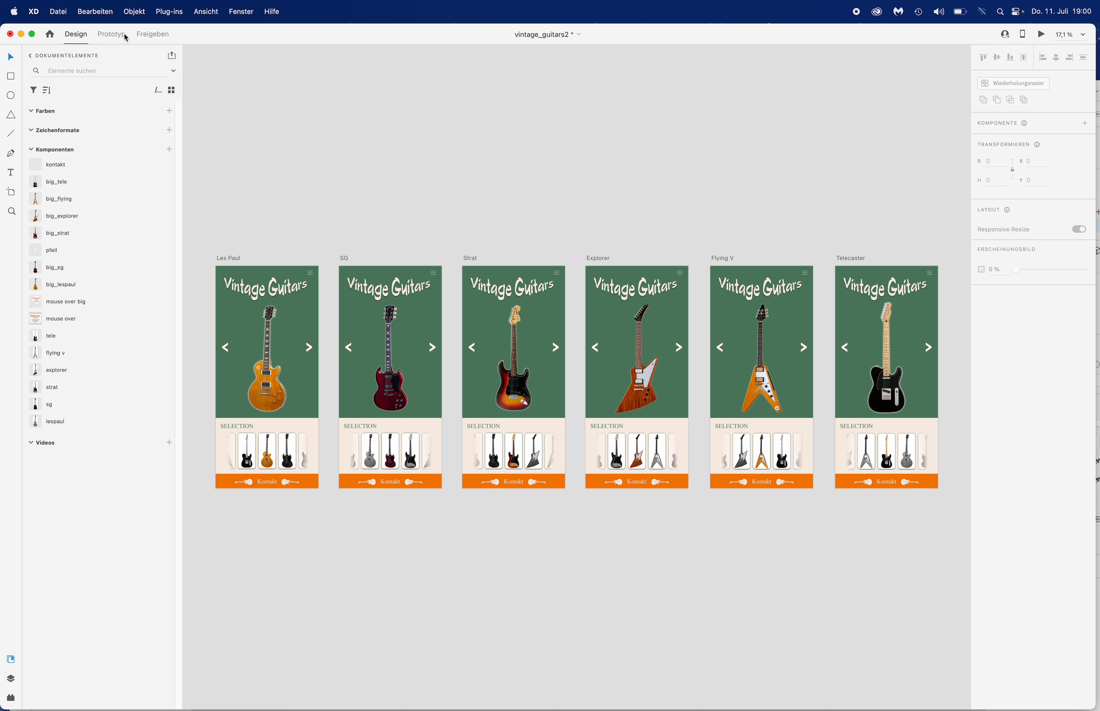
pyautogui.click(112, 36)
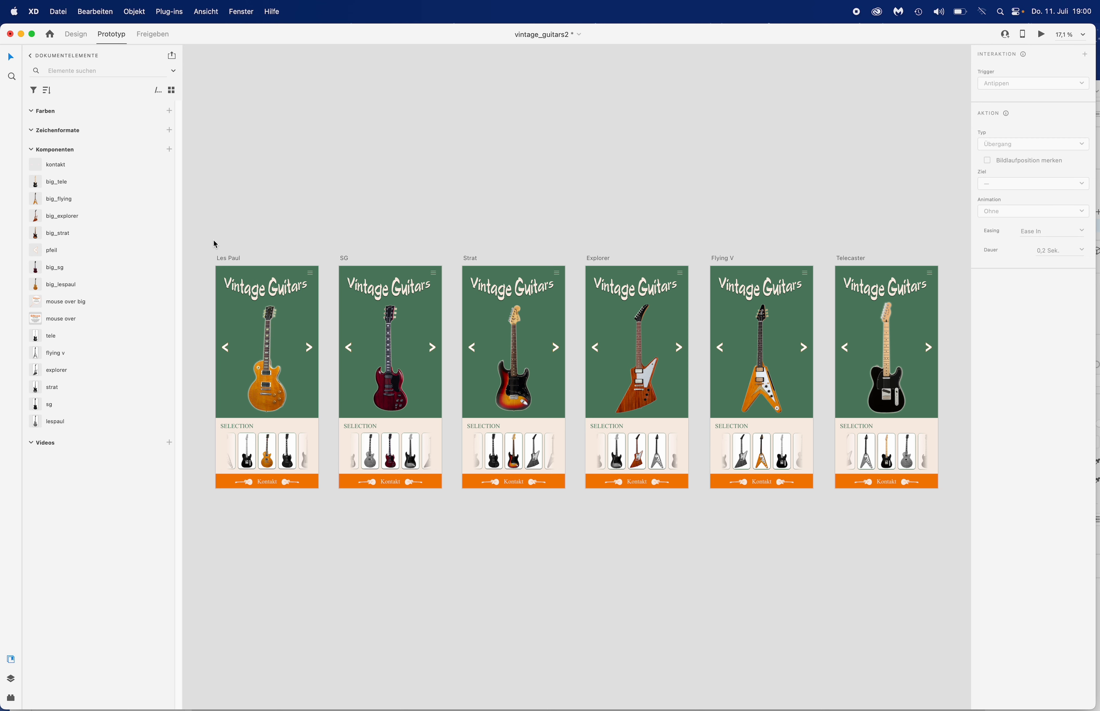
# Link the Les Paul artboard's forward arrow to SG and the SG artboard's back arrow to Les Paul as tap transitions.
pyautogui.click(310, 348)
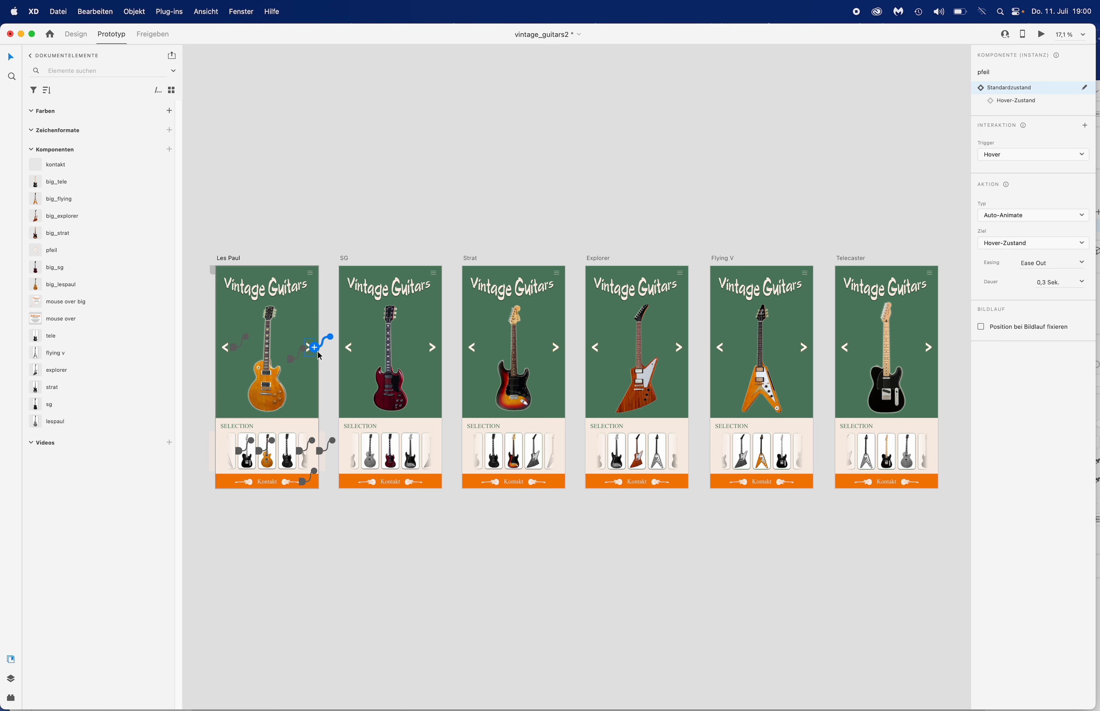
pyautogui.moveTo(313, 348); pyautogui.dragTo(375, 324)
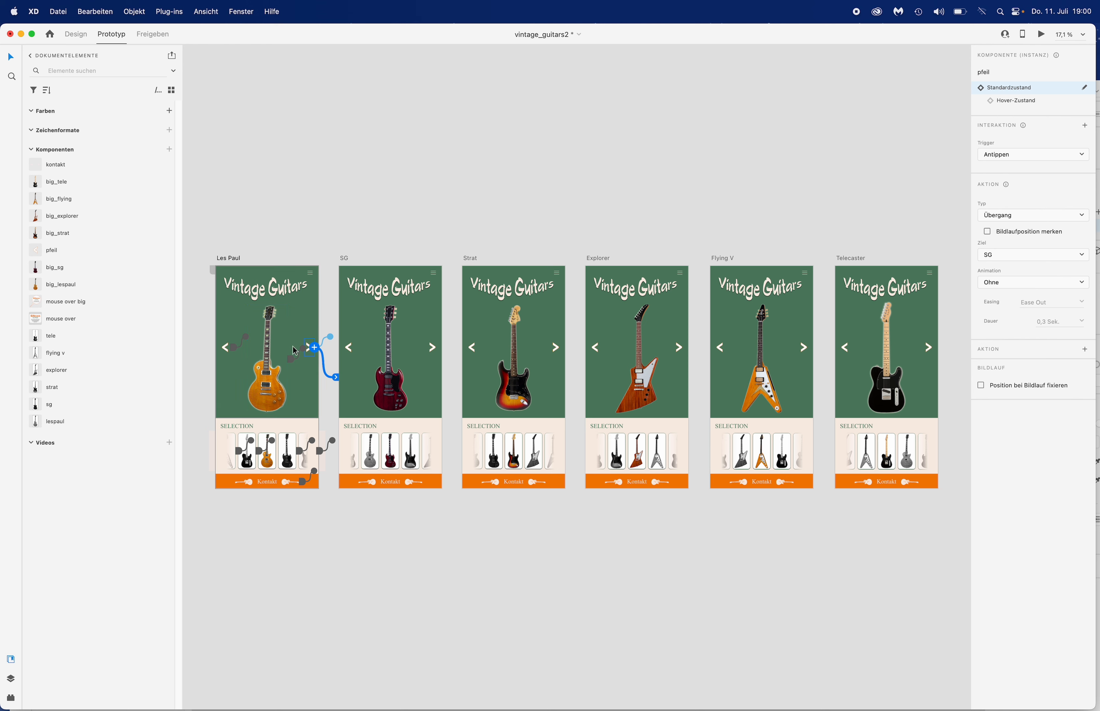
pyautogui.click(350, 351)
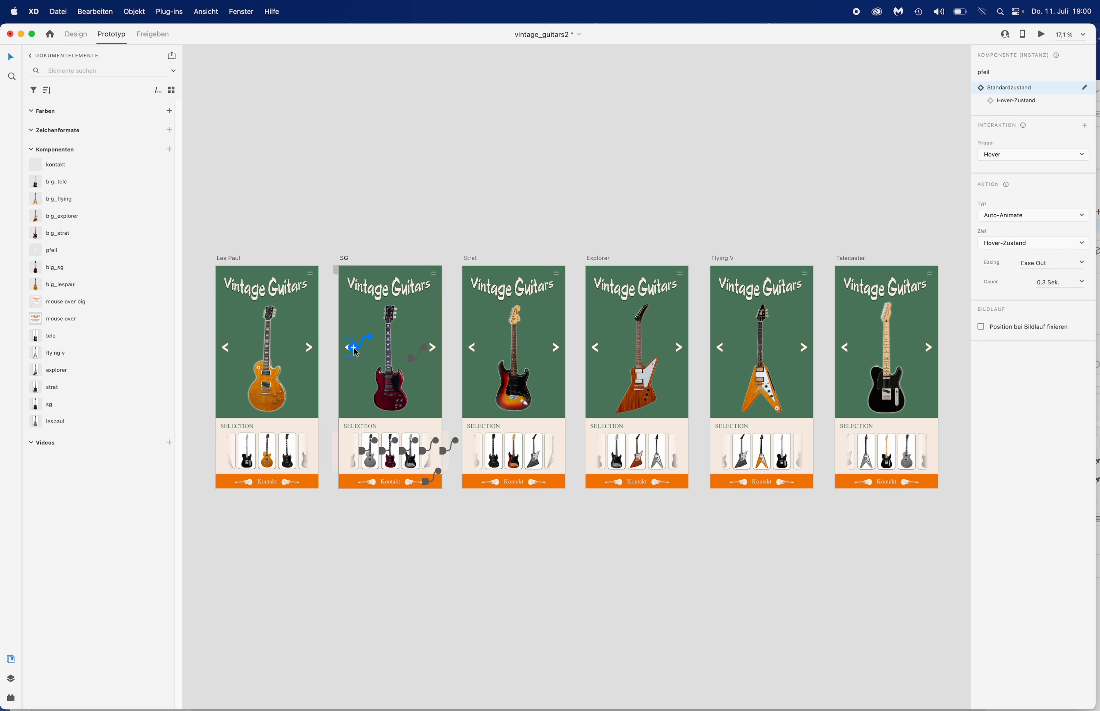
pyautogui.moveTo(352, 347); pyautogui.dragTo(285, 356)
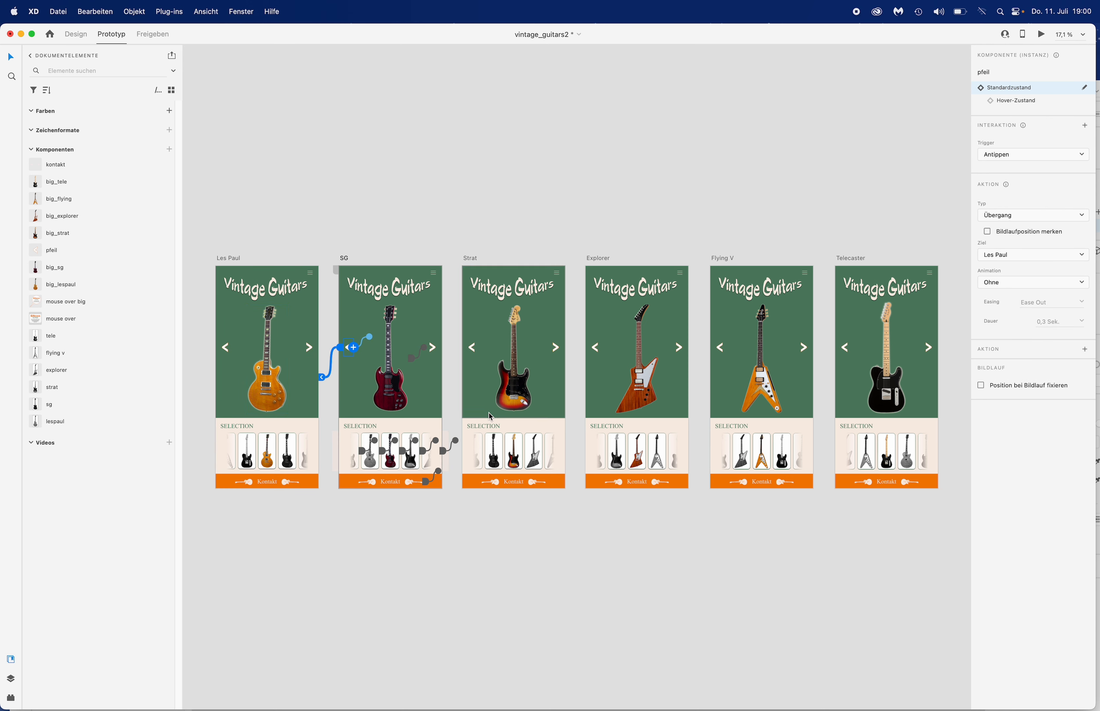
# Link the SG artboard's forward arrow to Strat and the Strat artboard's back arrow to SG.
pyautogui.click(434, 350)
pyautogui.moveTo(437, 348); pyautogui.dragTo(411, 381)
pyautogui.click(474, 349)
# Link the Strat artboard's forward arrow to Explorer and the Explorer artboard's back arrow to Strat.
pyautogui.click(557, 353)
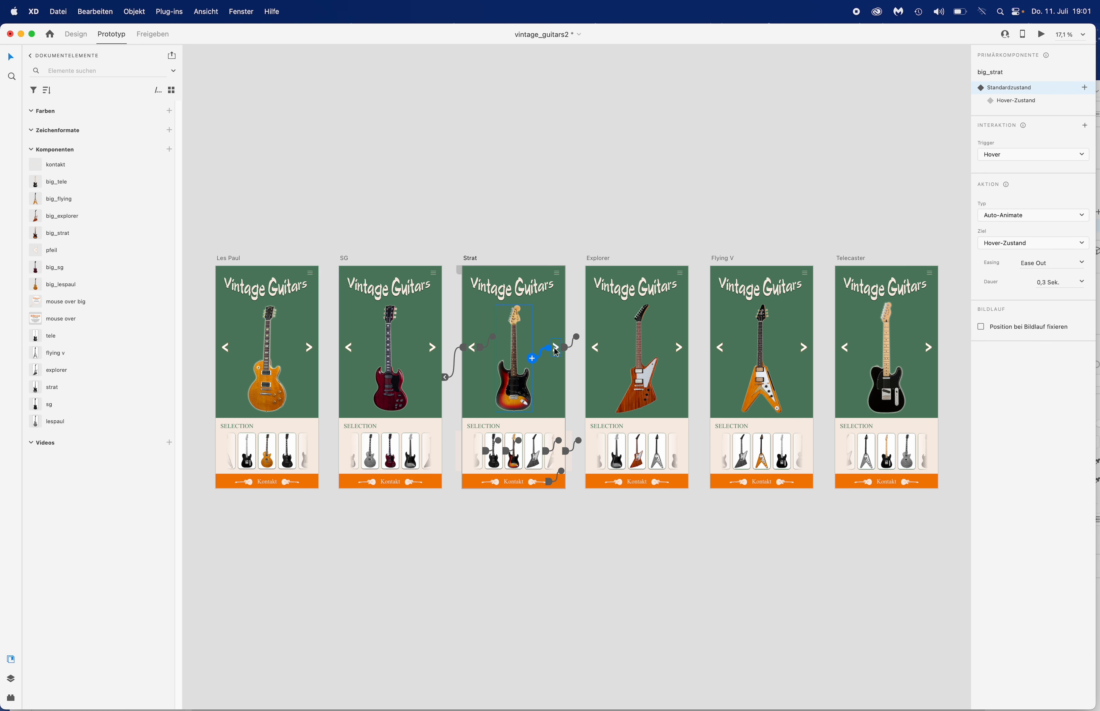
pyautogui.click(563, 351)
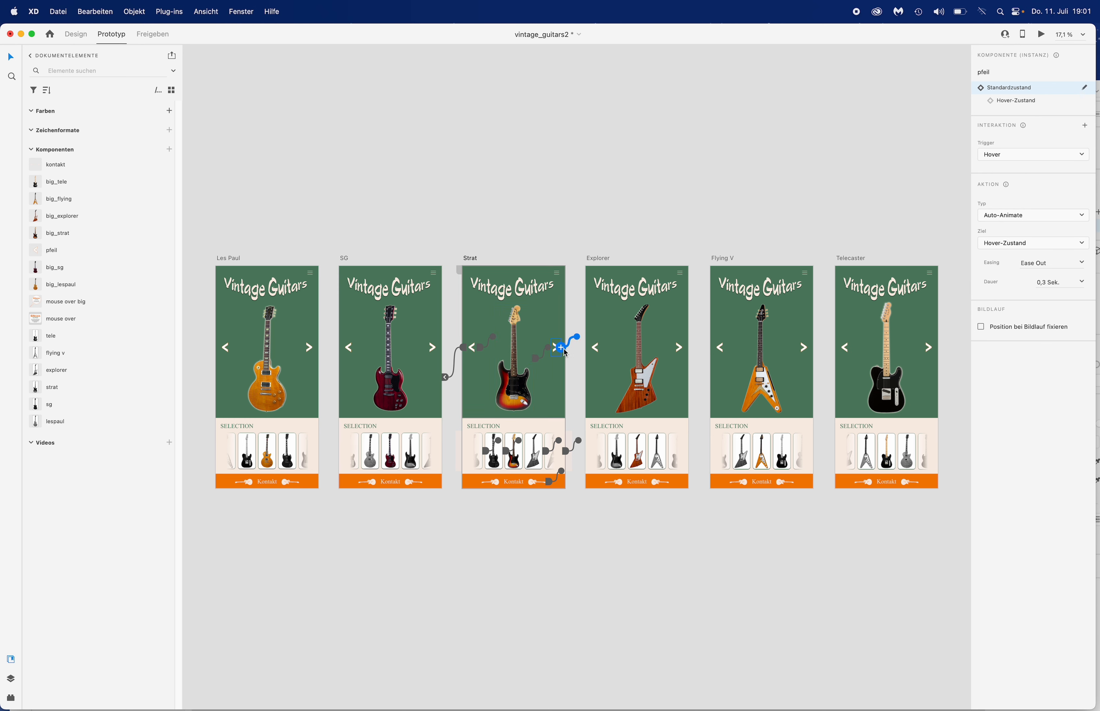
pyautogui.moveTo(564, 350)
pyautogui.mouseDown()
pyautogui.moveTo(623, 374)
pyautogui.moveTo(557, 372)
pyautogui.mouseUp()
pyautogui.click(595, 352)
# Link the Explorer artboard's forward arrow to Flying V and the Flying V artboard's back arrow to Explorer.
pyautogui.click(664, 354)
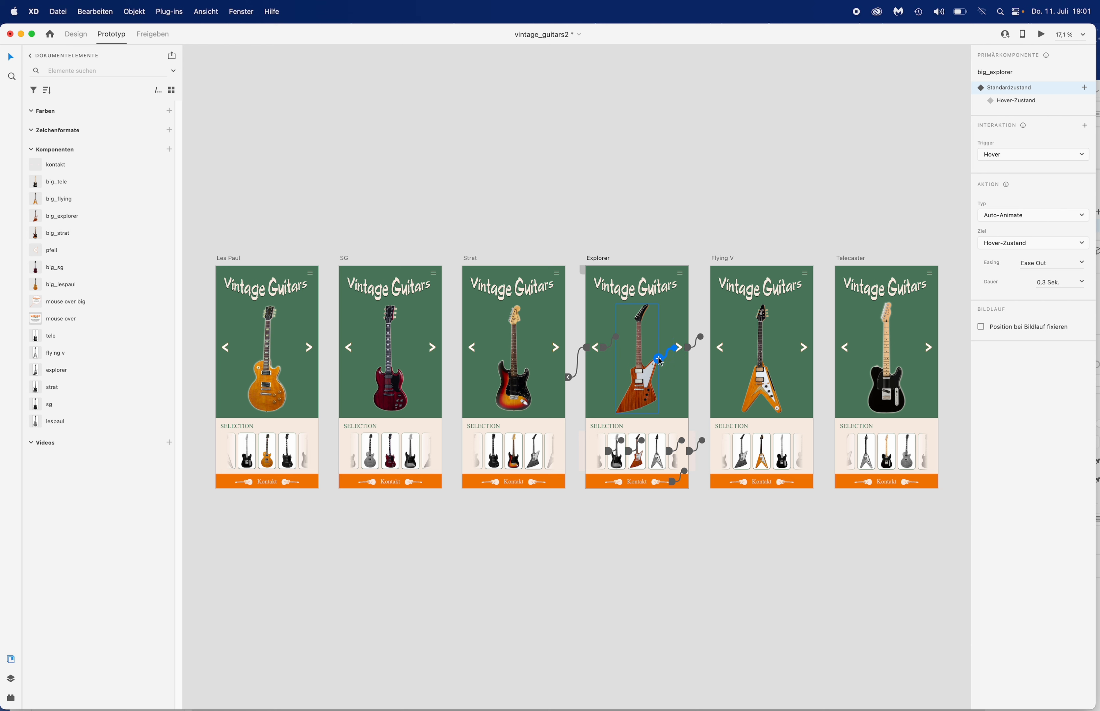
pyautogui.click(689, 353)
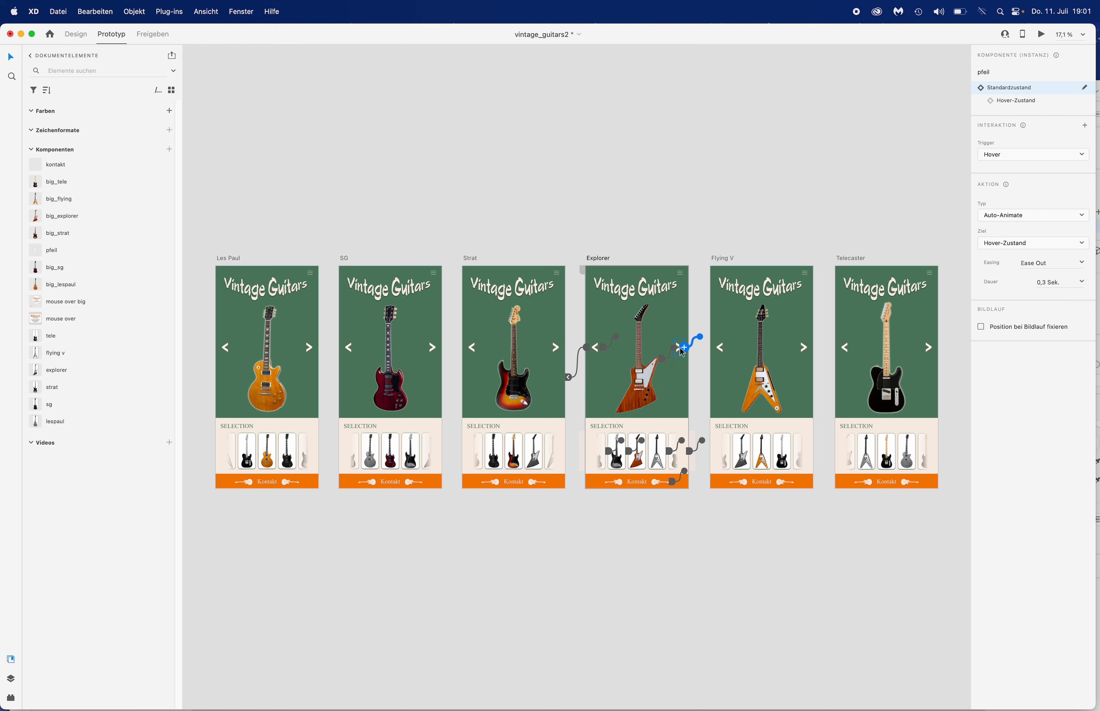
pyautogui.moveTo(689, 353); pyautogui.dragTo(673, 385)
pyautogui.click(729, 353)
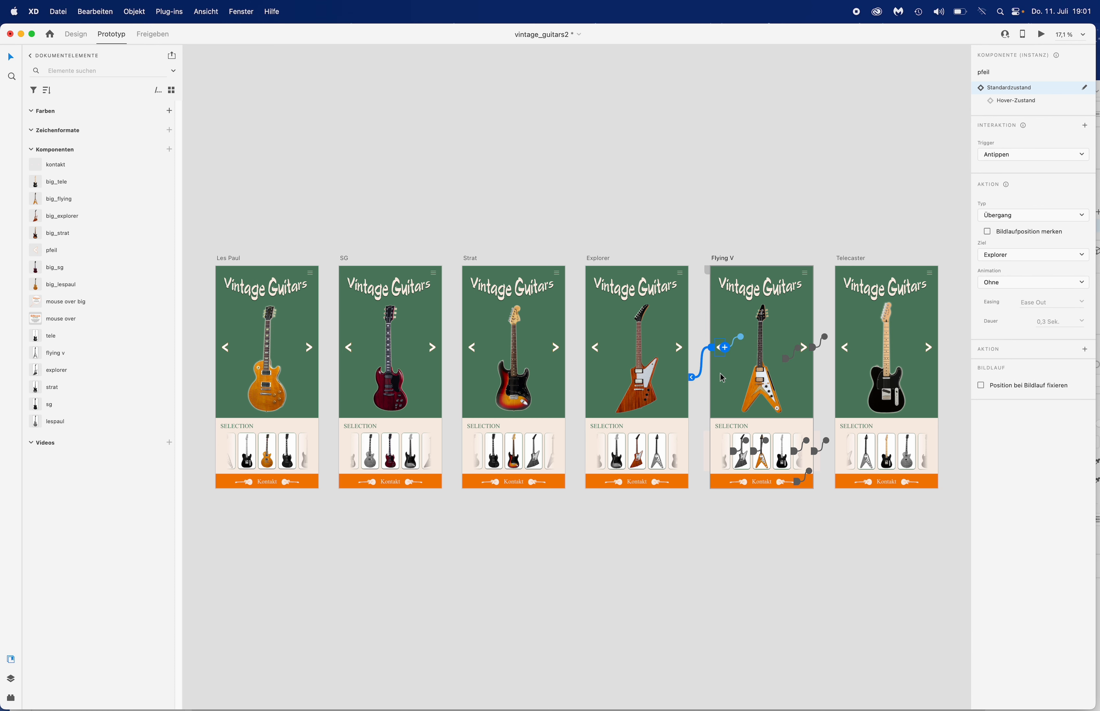
# Link the Flying V artboard's forward arrow and the Les Paul artboard's back arrow to Telecaster as tap transitions.
pyautogui.click(810, 350)
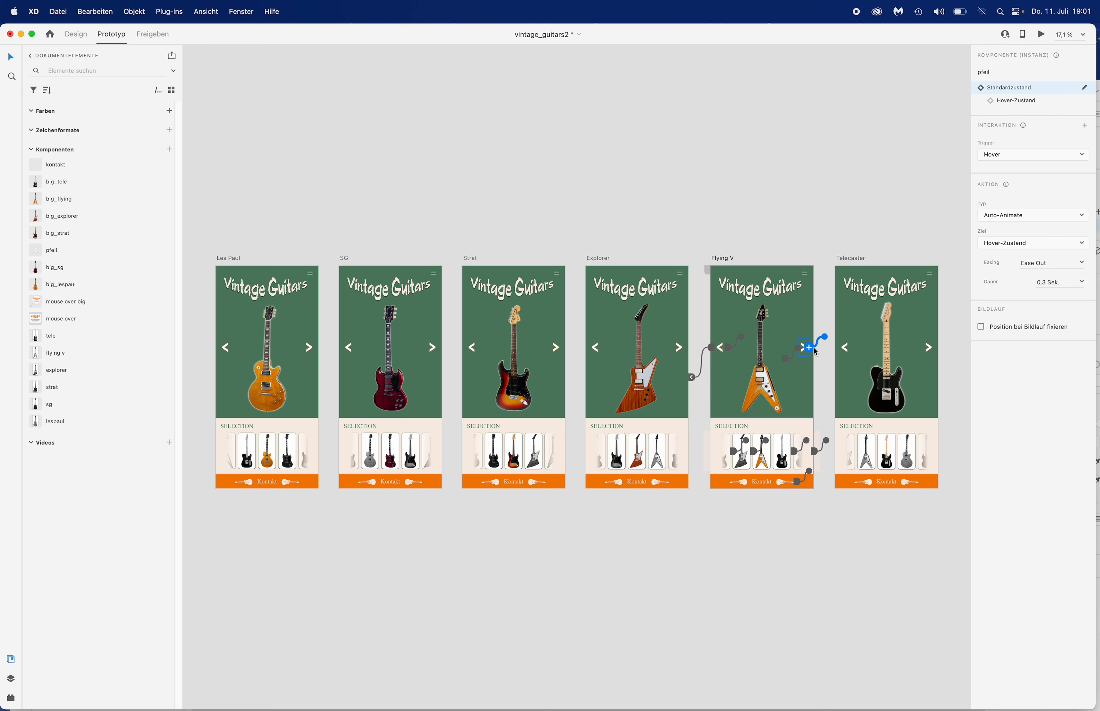
pyautogui.moveTo(810, 348); pyautogui.dragTo(855, 373)
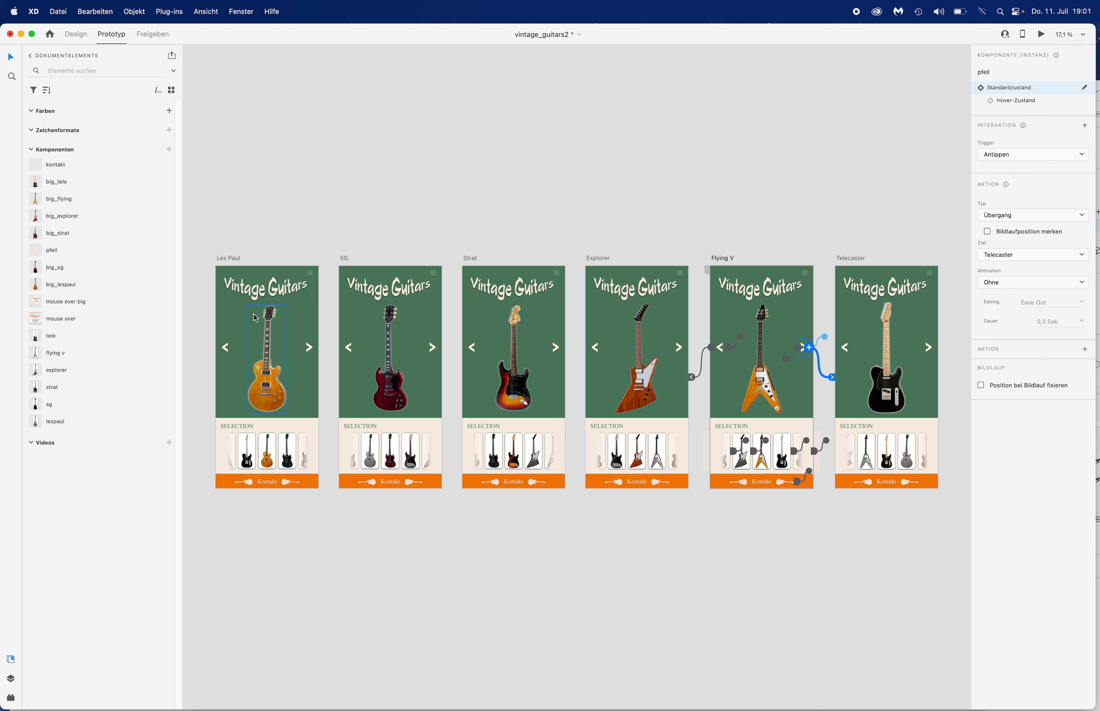
pyautogui.click(227, 348)
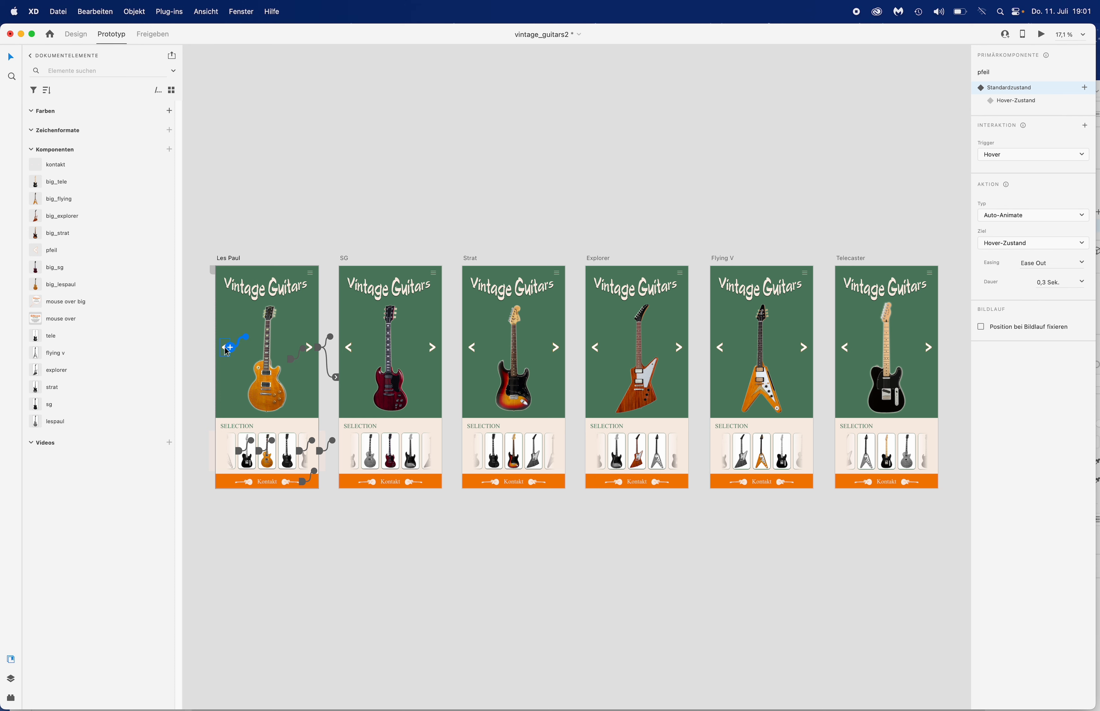
pyautogui.moveTo(226, 349); pyautogui.dragTo(837, 311)
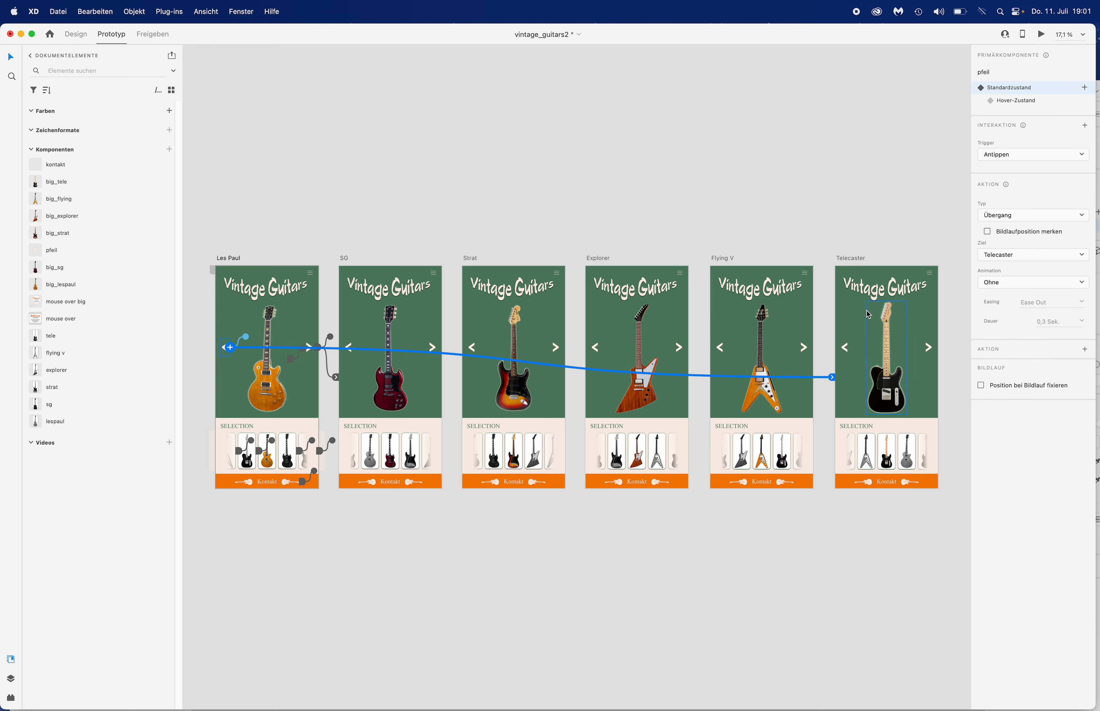
# Link the Telecaster artboard's forward arrow to Les Paul and its back arrow to Flying V as tap transitions.
pyautogui.click(930, 351)
pyautogui.click(934, 348)
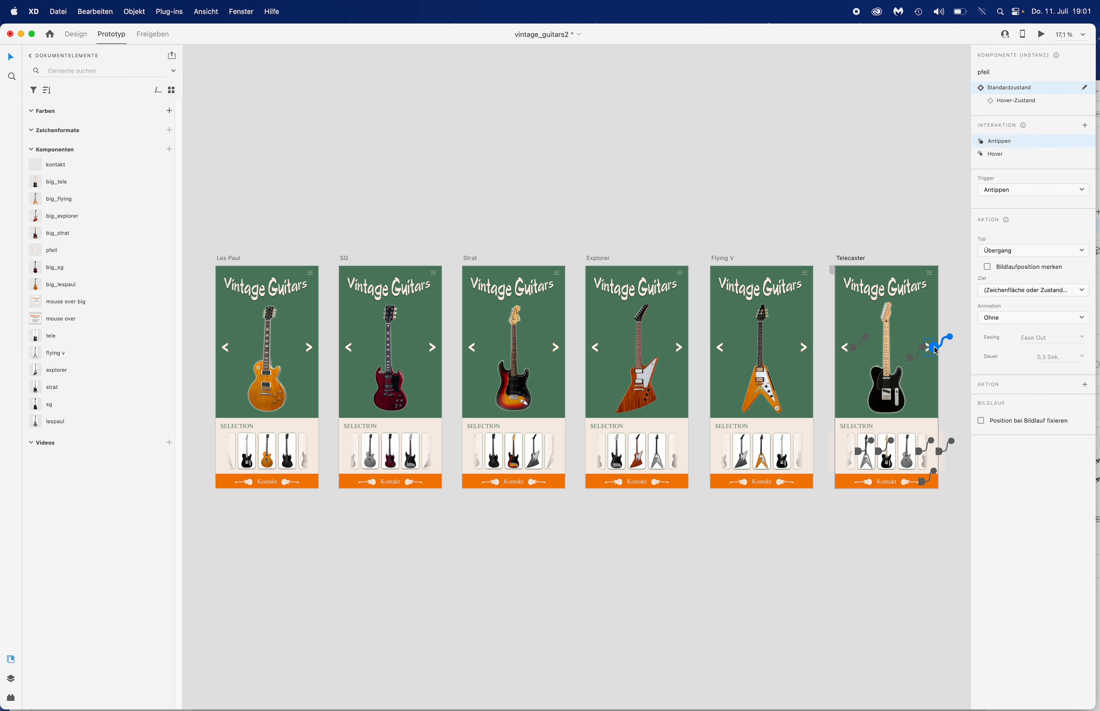
pyautogui.moveTo(936, 351); pyautogui.dragTo(266, 388)
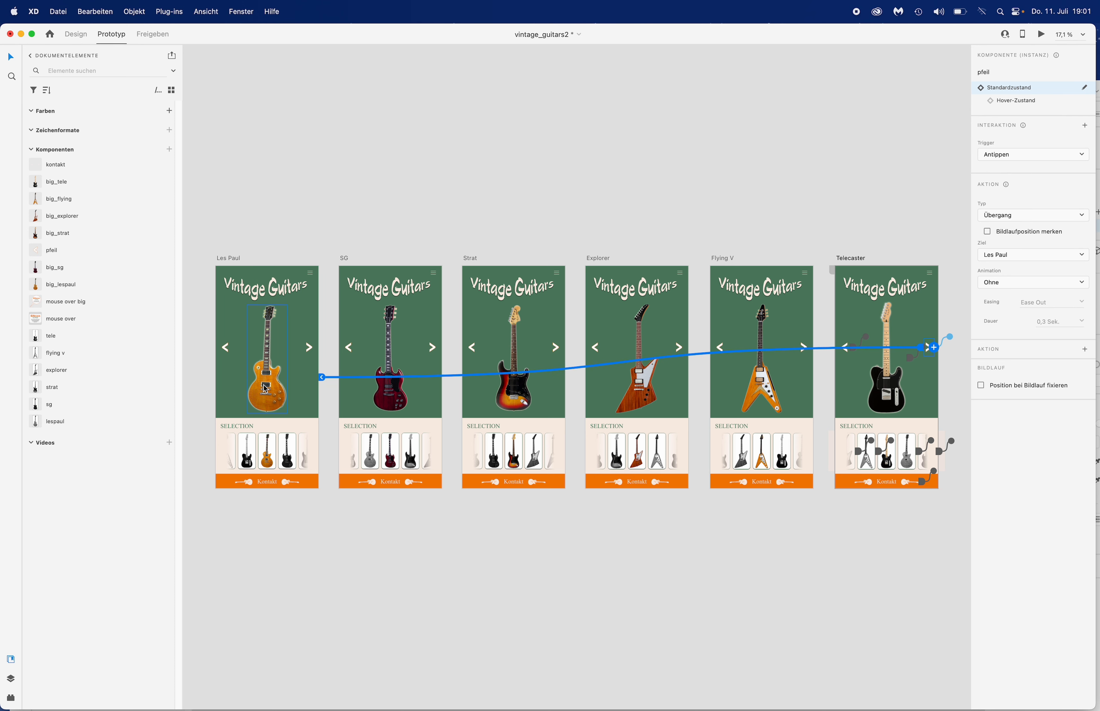
pyautogui.click(807, 349)
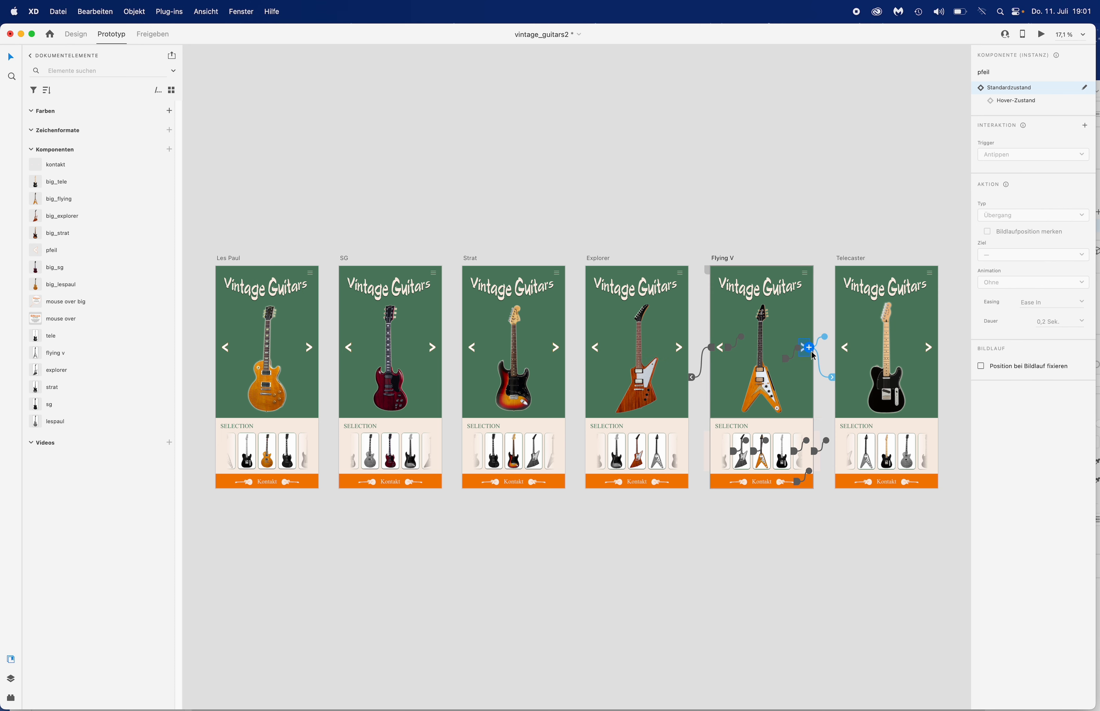
pyautogui.click(850, 352)
pyautogui.moveTo(849, 347); pyautogui.dragTo(767, 365)
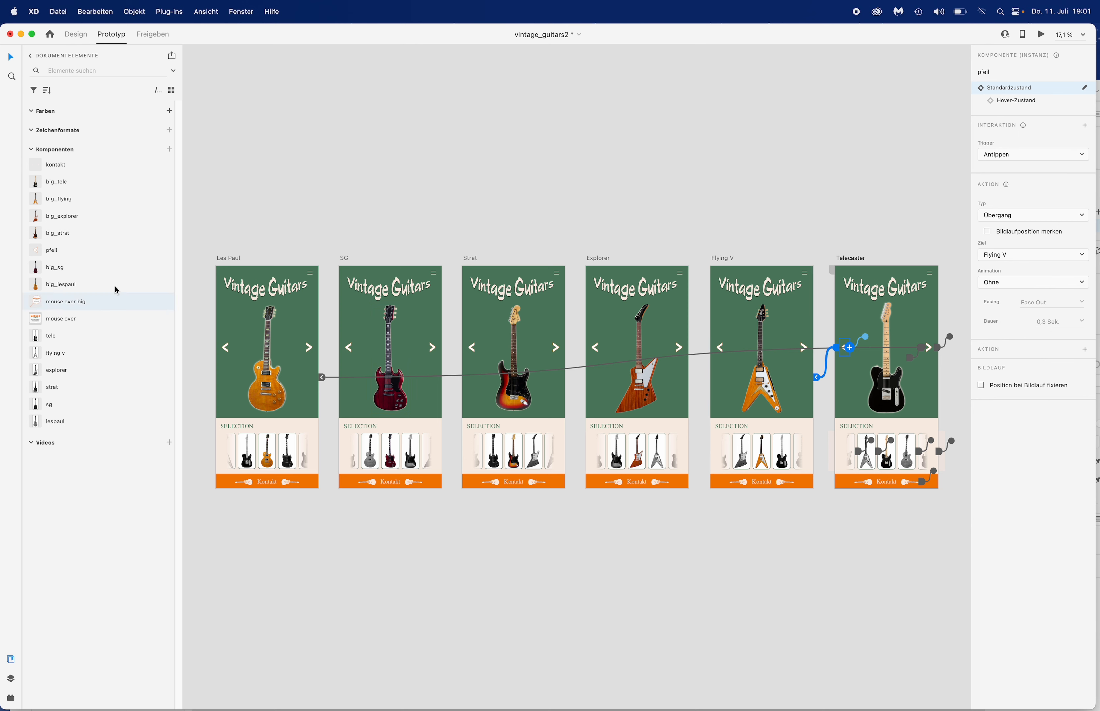
# Preview the prototype from the Les Paul artboard and page forward through all guitars, past Les Paul again to Explorer.
pyautogui.click(229, 259)
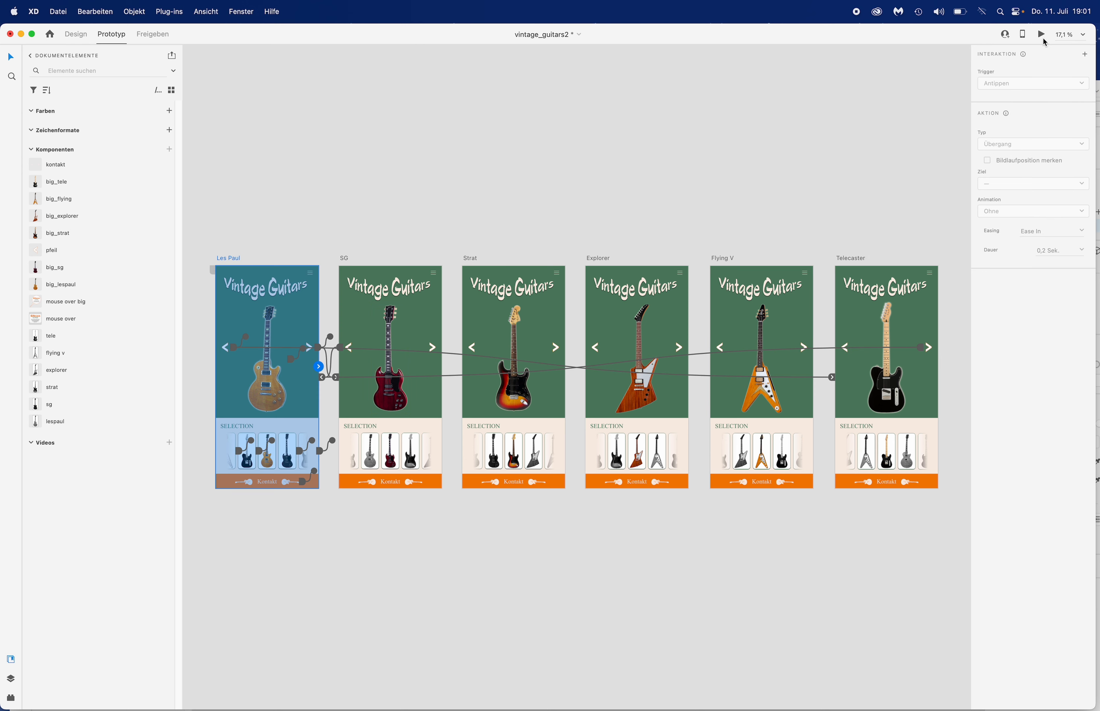
pyautogui.click(1042, 34)
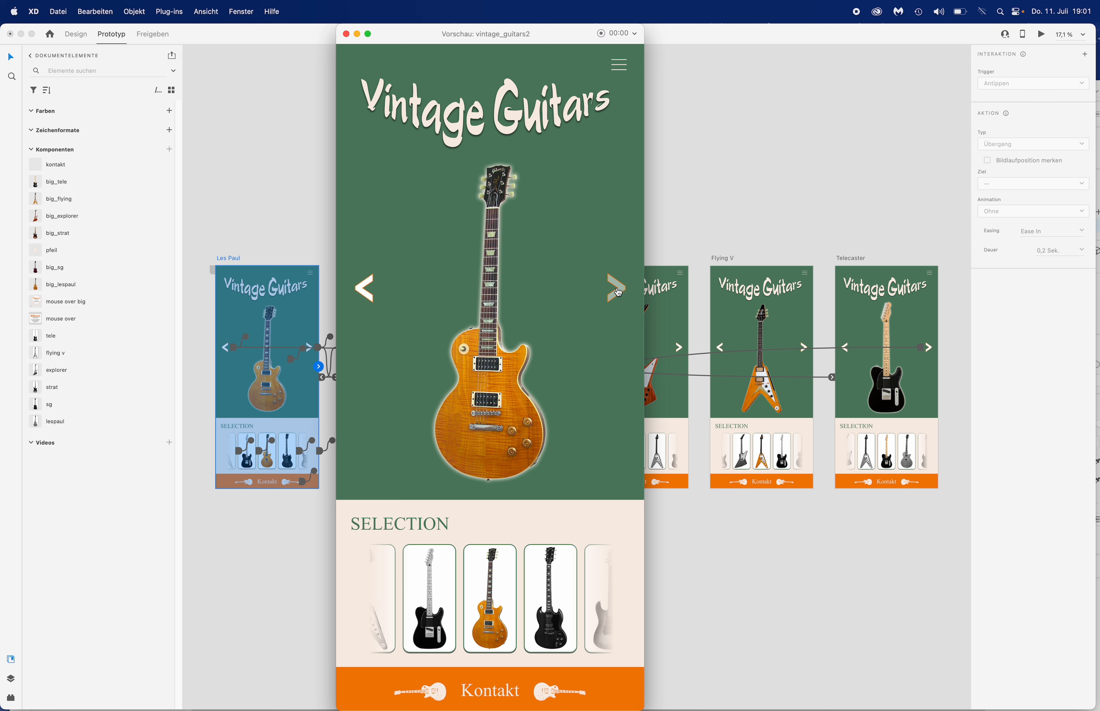
pyautogui.click(612, 302)
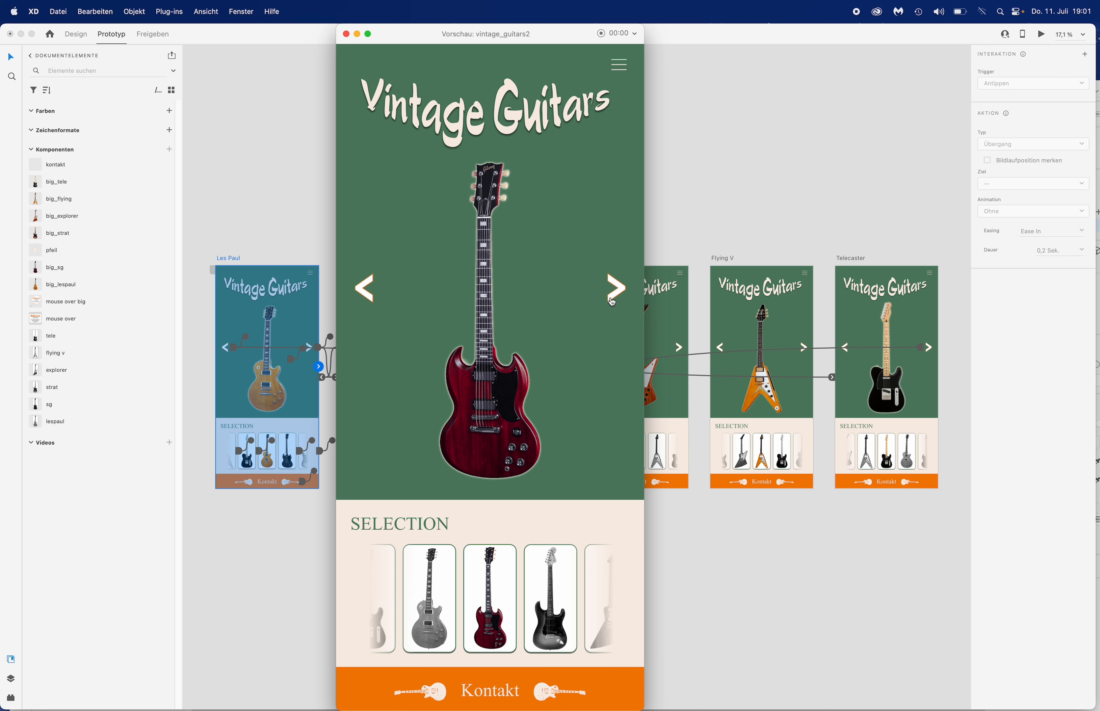
pyautogui.click(613, 302)
pyautogui.click(613, 302)
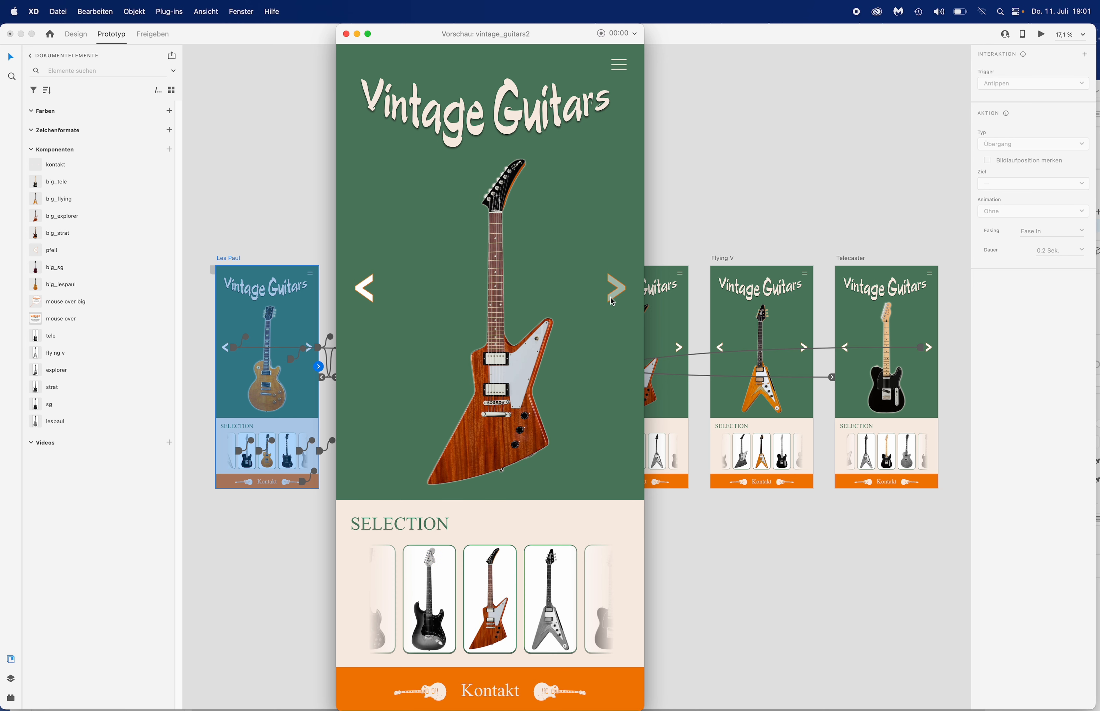
pyautogui.click(612, 302)
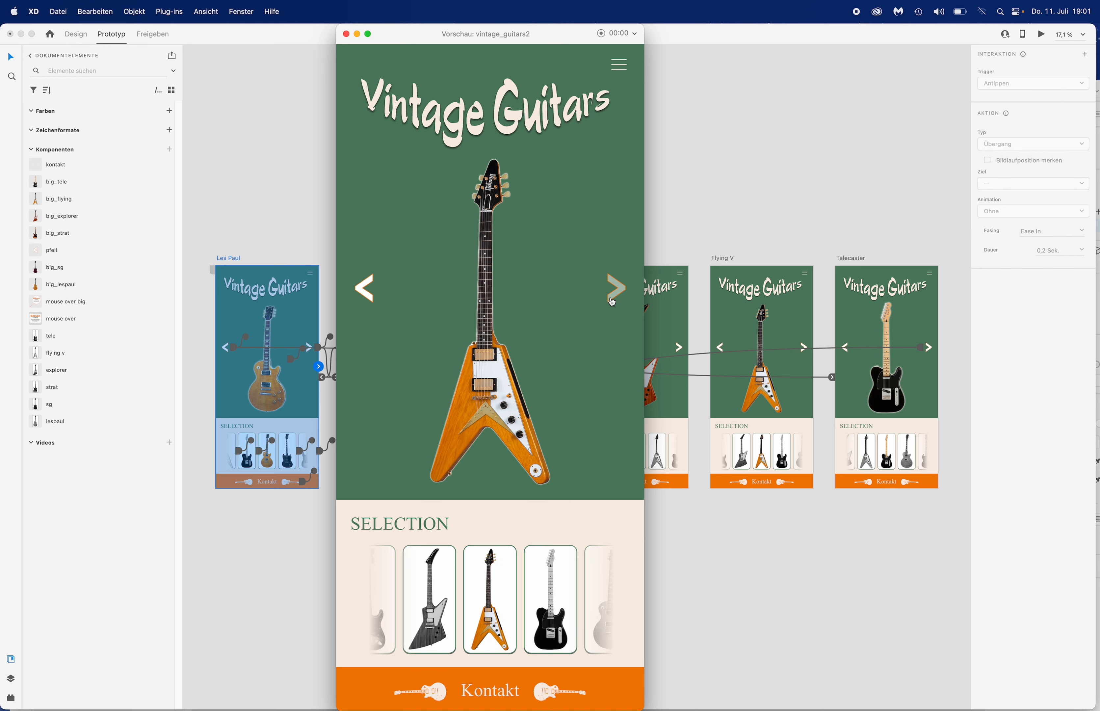
pyautogui.click(612, 302)
pyautogui.click(612, 302)
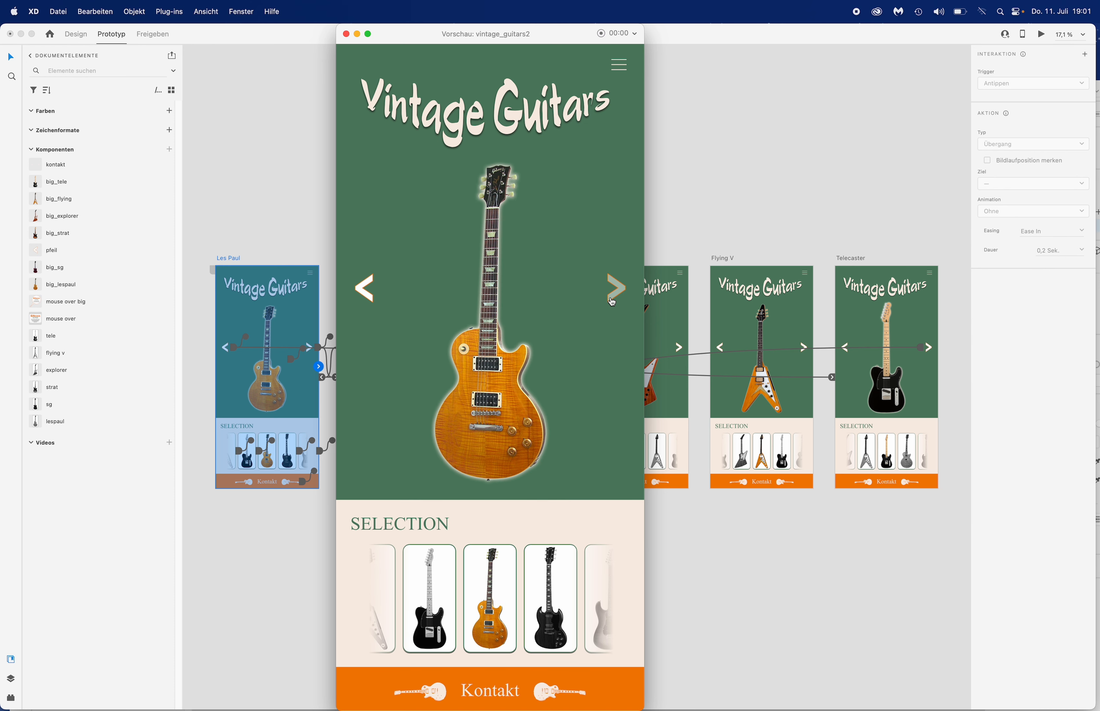
pyautogui.click(613, 302)
pyautogui.click(612, 302)
pyautogui.click(613, 303)
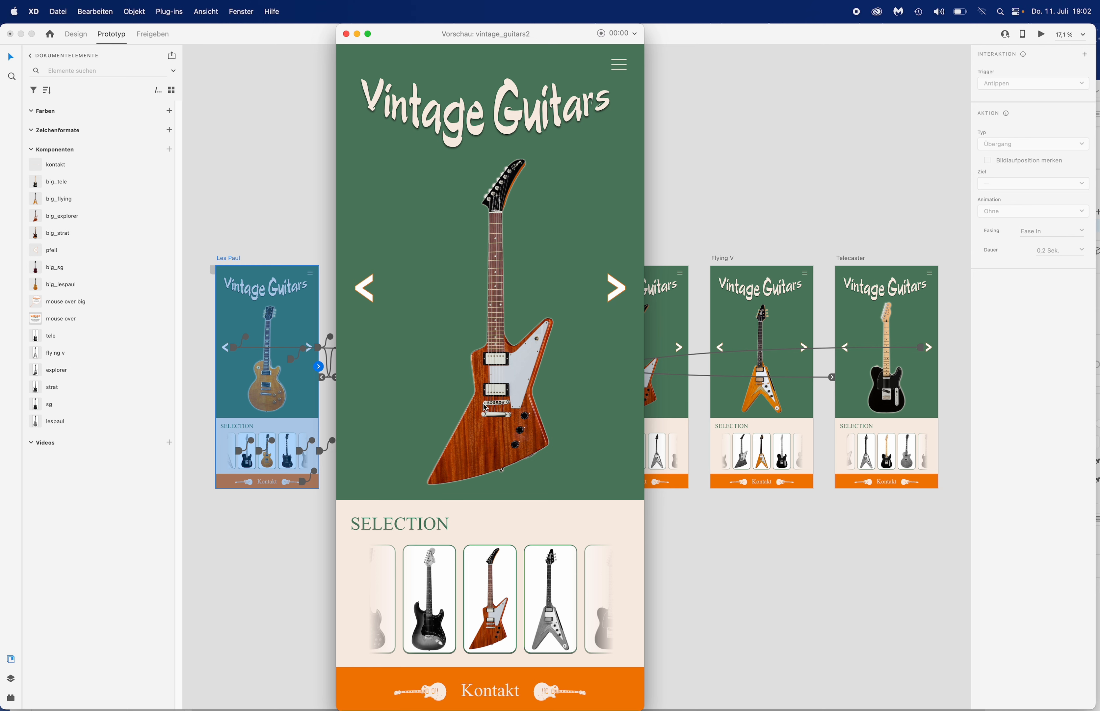
# Check the Explorer's hover info bubble, page back through Strat to SG, and close the preview.
pyautogui.moveTo(507, 386)
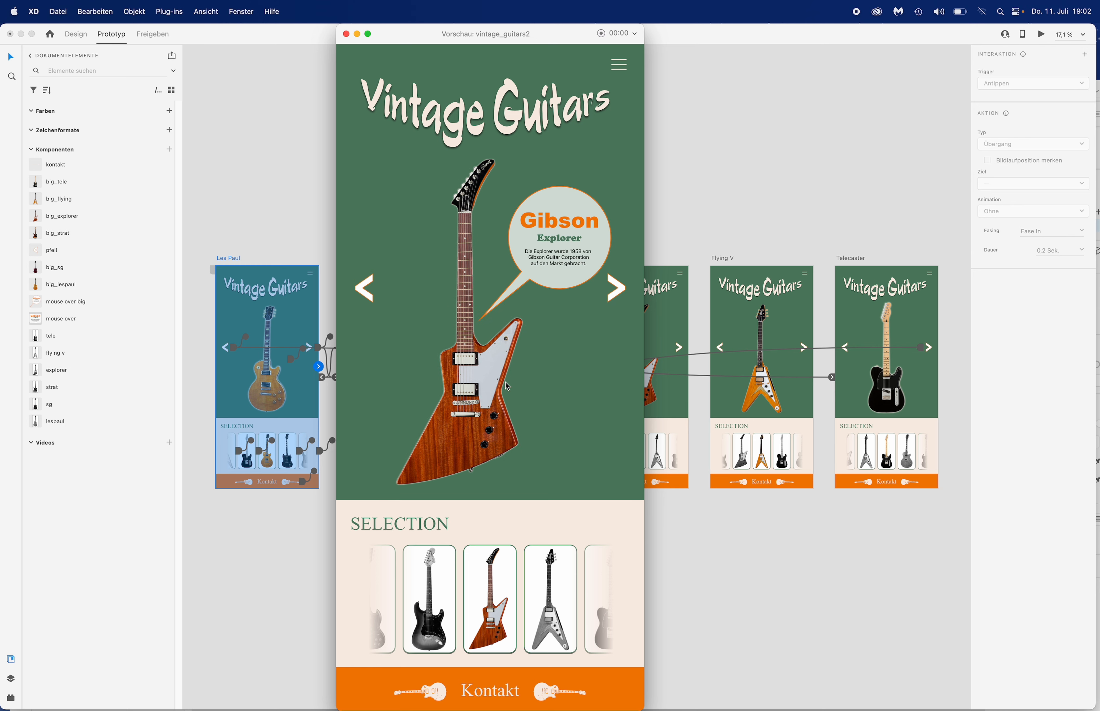
pyautogui.click(366, 296)
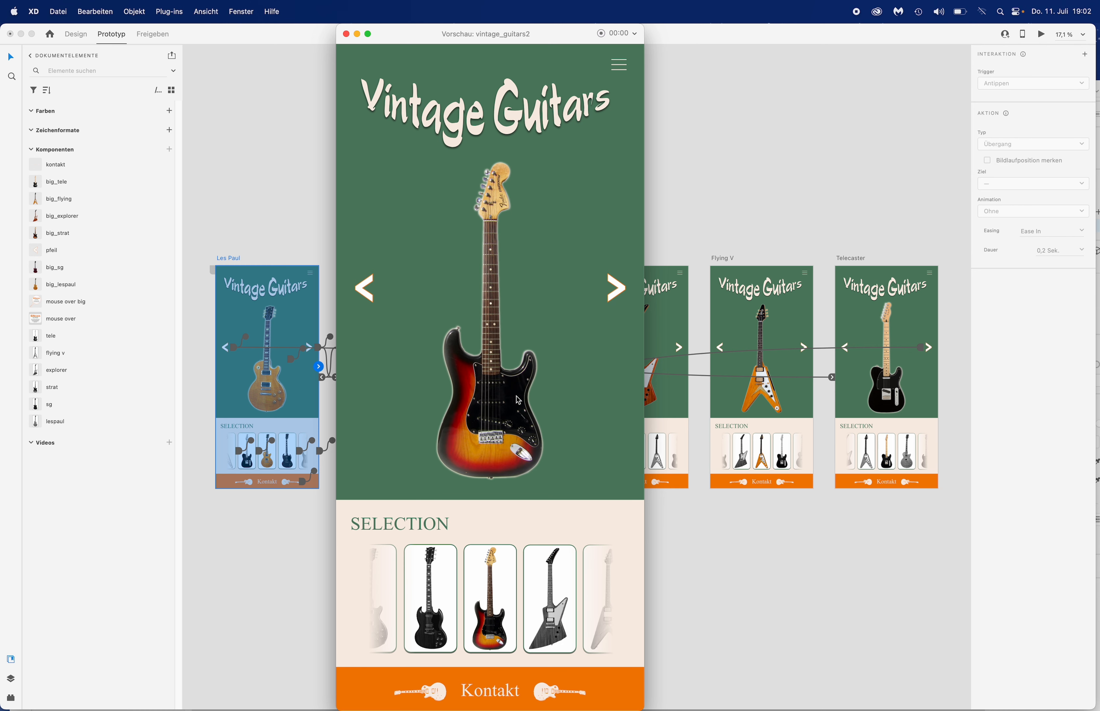
pyautogui.click(365, 296)
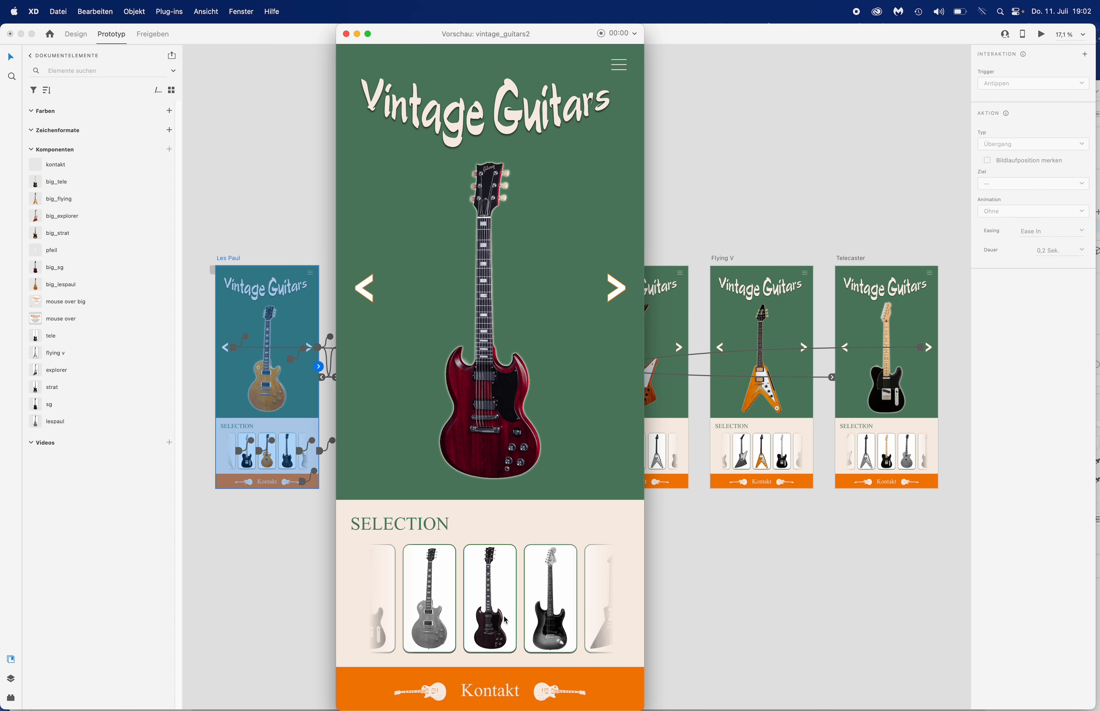
pyautogui.click(346, 34)
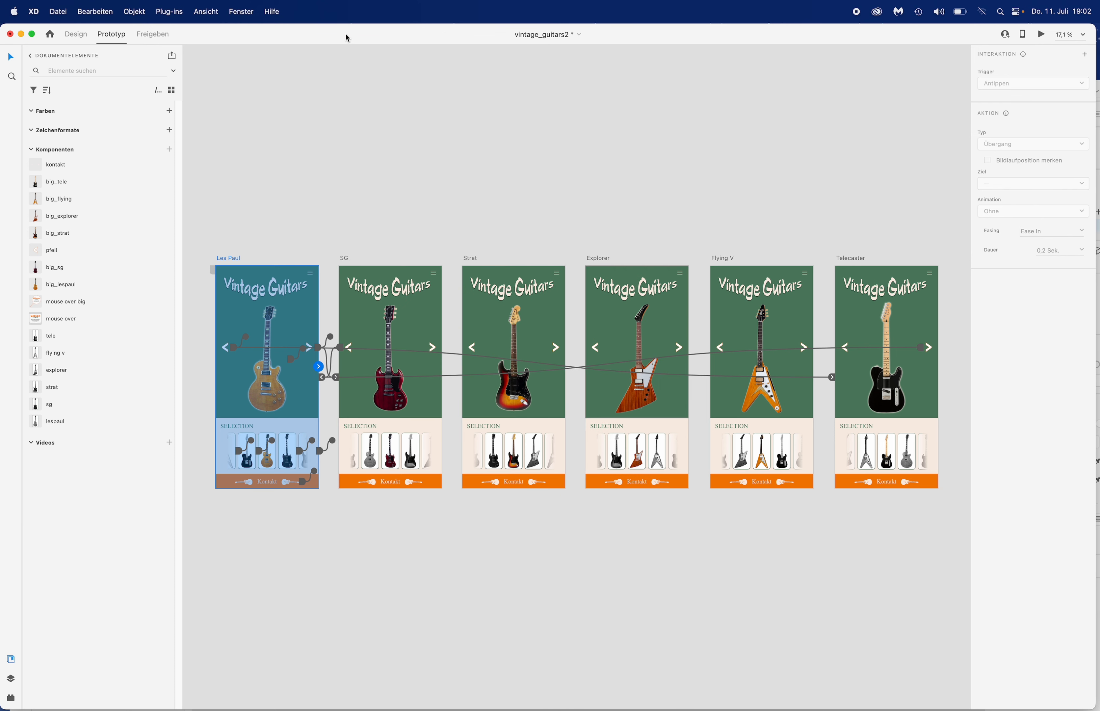